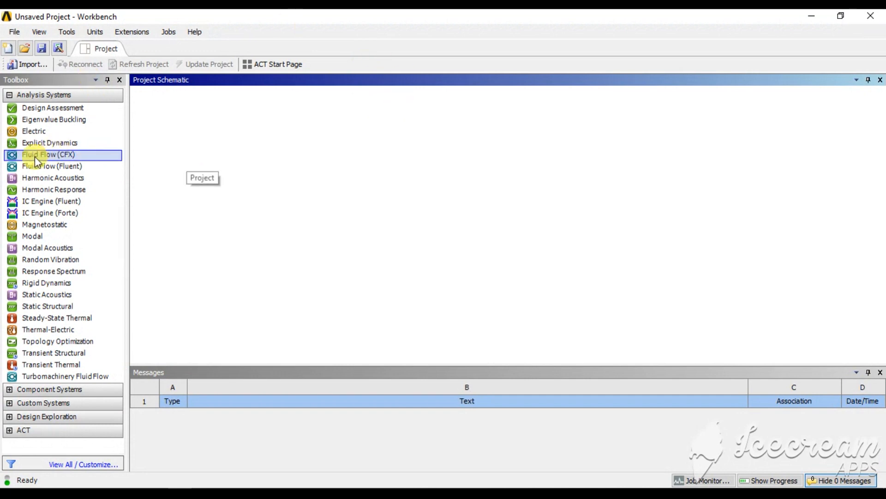
Step: Add a Fluid Flow (Fluent) analysis system to the project schematic and open its geometry for editing in SpaceClaim
{"action": "left_click_drag", "start_coordinate": [40, 169], "coordinate": [202, 147]}
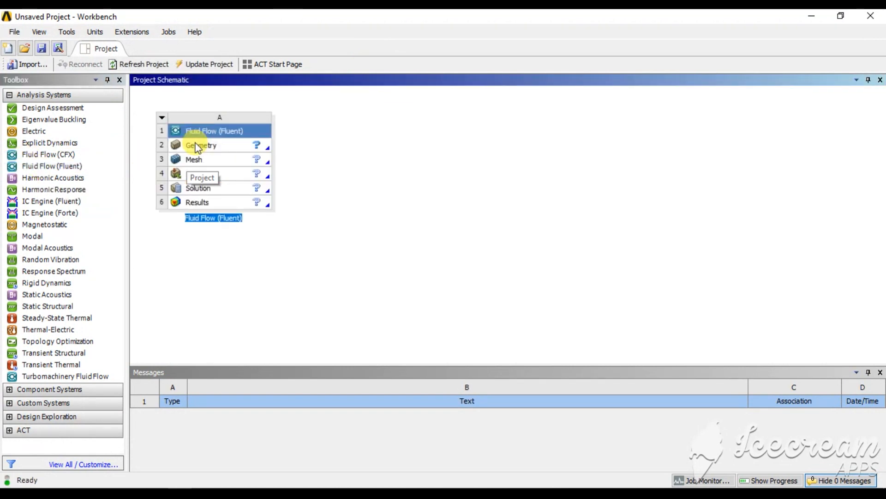
{"action": "left_click", "coordinate": [227, 149]}
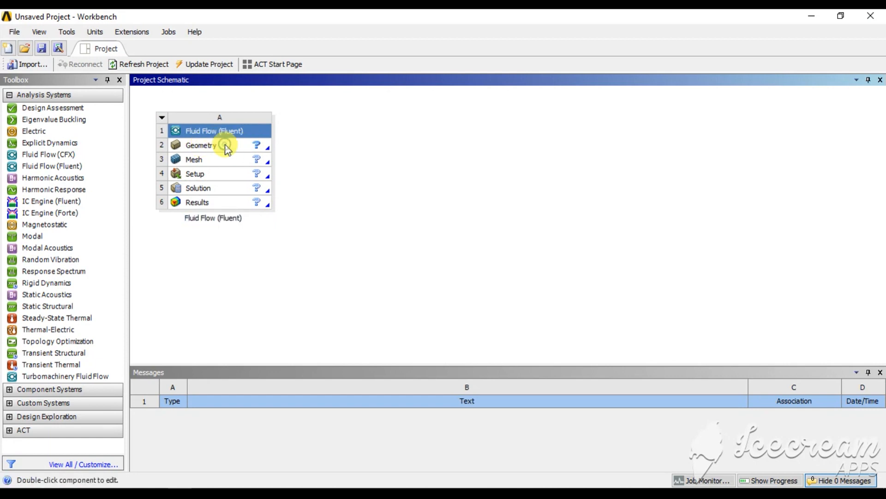
{"action": "double_click", "coordinate": [228, 149]}
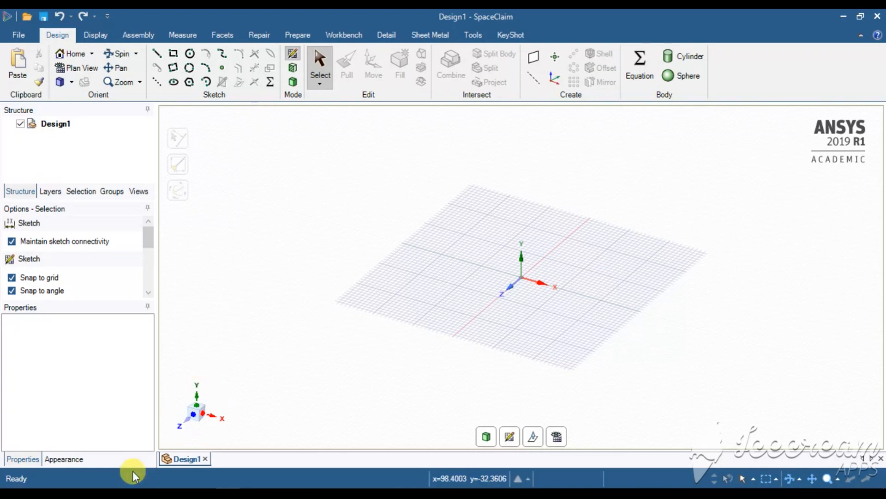
Step: Insert the SOLIDWORKS part "fluid coupling" from the "fluid coupling flow analysis" folder into the empty SpaceClaim design
{"action": "left_click", "coordinate": [131, 489]}
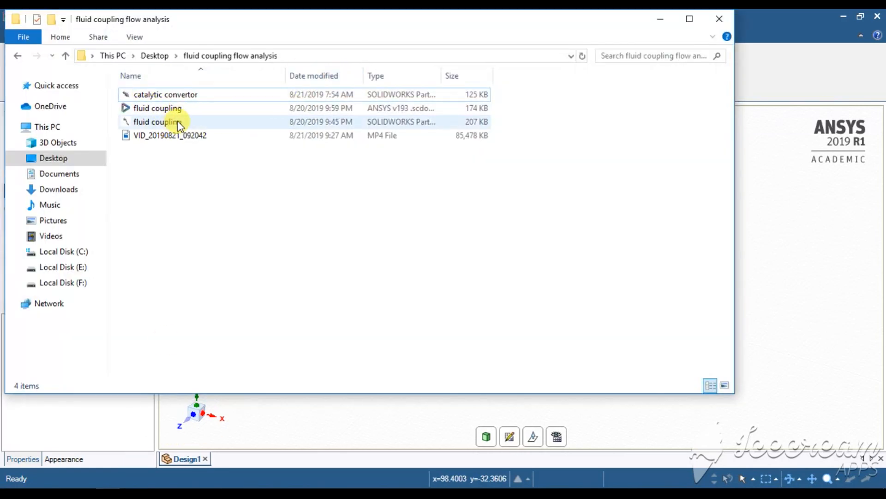
{"action": "left_click", "coordinate": [162, 121]}
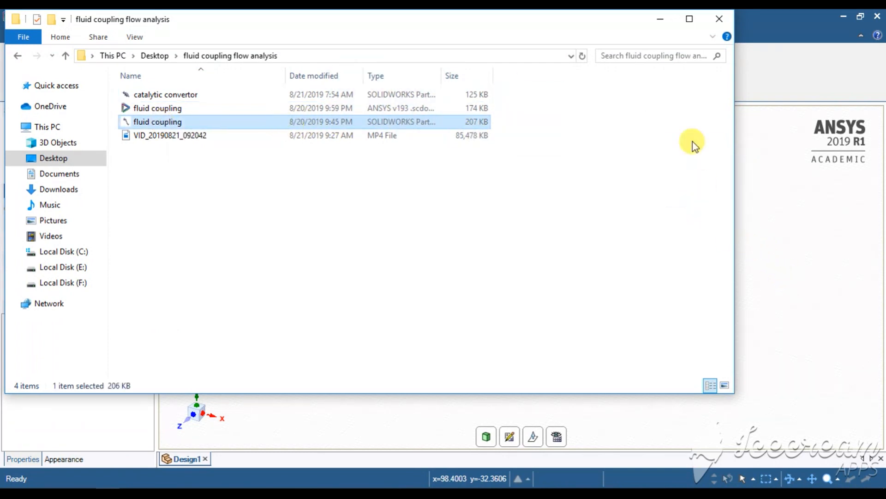
{"action": "left_click", "coordinate": [662, 22]}
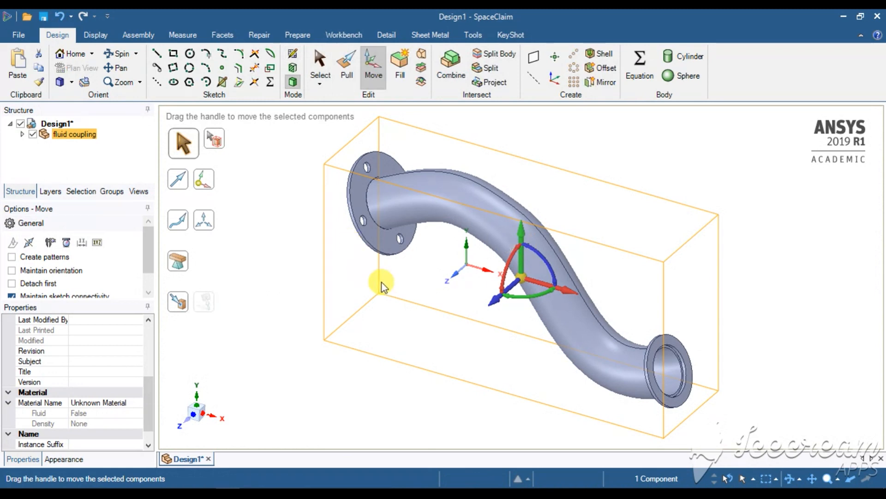
{"action": "left_click", "coordinate": [277, 300]}
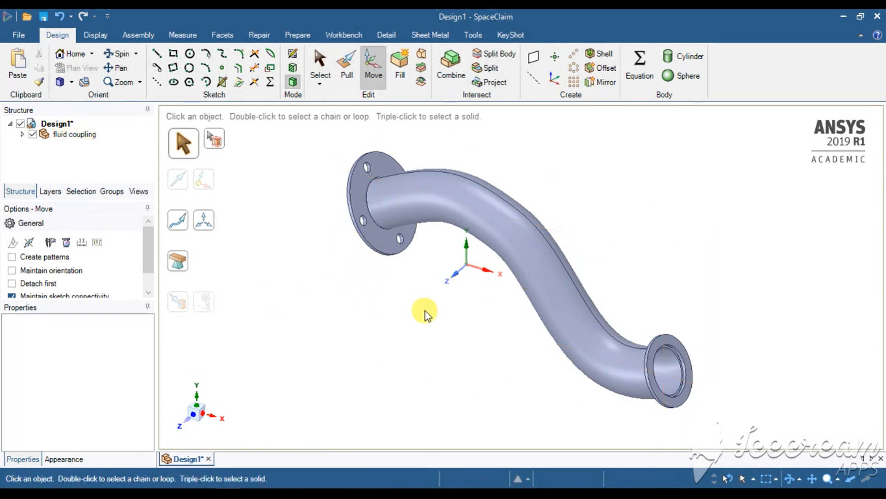
Step: Examine the imported coupling from several sides, checking its curved pipe, both end flanges and the edge running along the pipe
{"action": "middle_click_drag", "start_coordinate": [410, 309], "coordinate": [534, 271]}
{"action": "triple_click", "coordinate": [535, 272]}
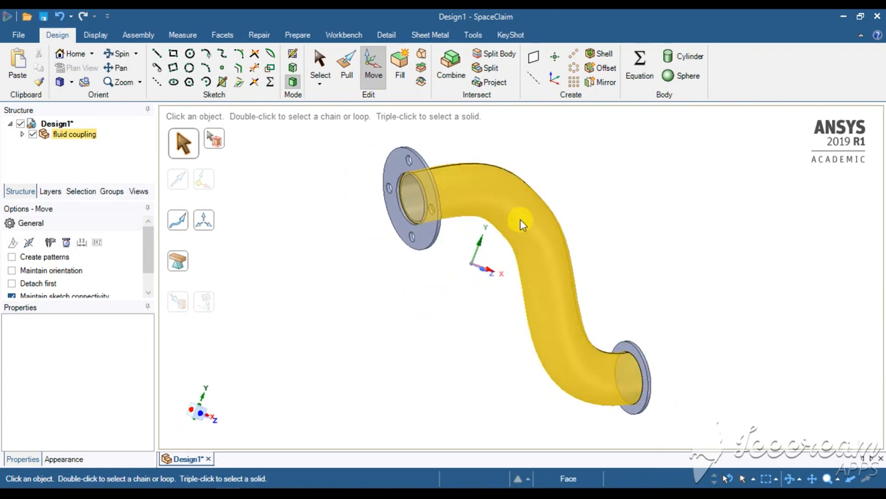
{"action": "left_click", "coordinate": [478, 291]}
{"action": "middle_click_drag", "start_coordinate": [477, 291], "coordinate": [409, 243]}
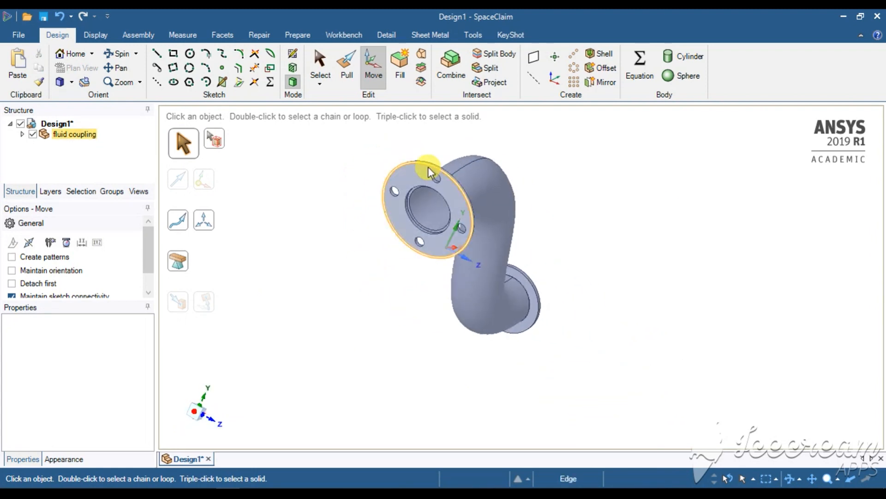
{"action": "triple_click", "coordinate": [429, 170]}
{"action": "middle_click_drag", "start_coordinate": [428, 170], "coordinate": [332, 247]}
{"action": "left_click", "coordinate": [430, 247]}
{"action": "left_click", "coordinate": [332, 247]}
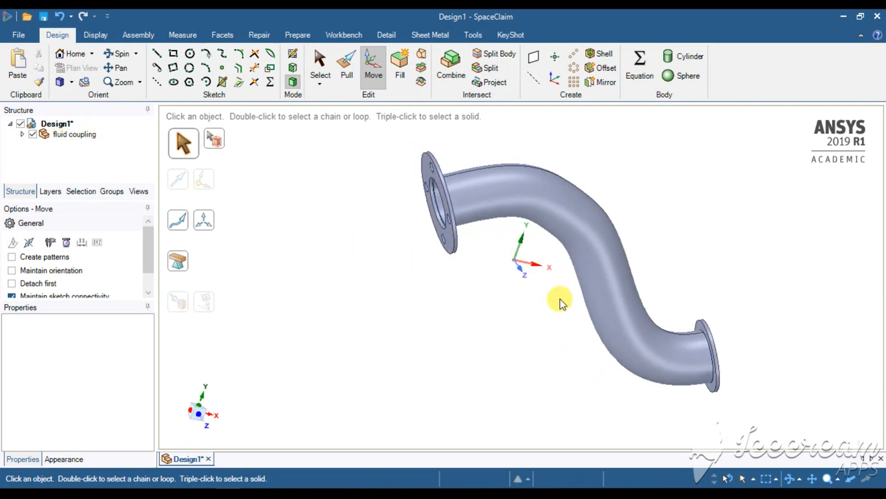
{"action": "middle_click_drag", "start_coordinate": [455, 305], "coordinate": [548, 311]}
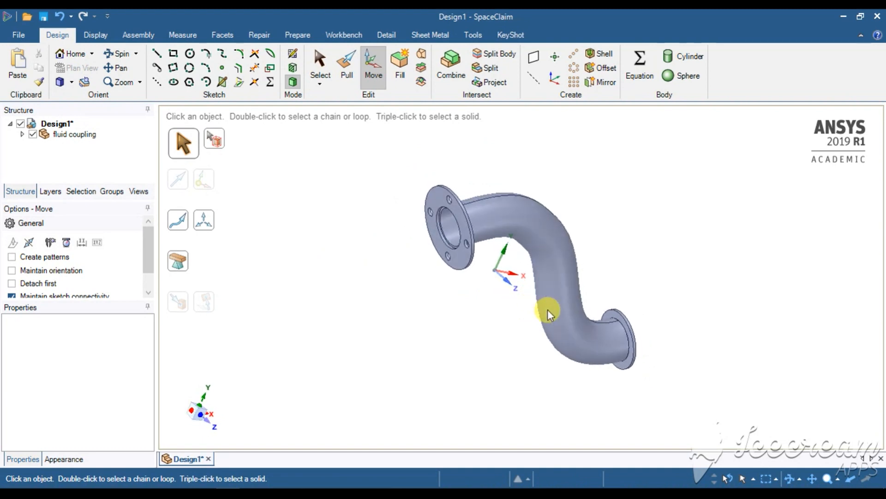
{"action": "triple_click", "coordinate": [548, 311]}
{"action": "left_click", "coordinate": [436, 233]}
{"action": "triple_click", "coordinate": [544, 232]}
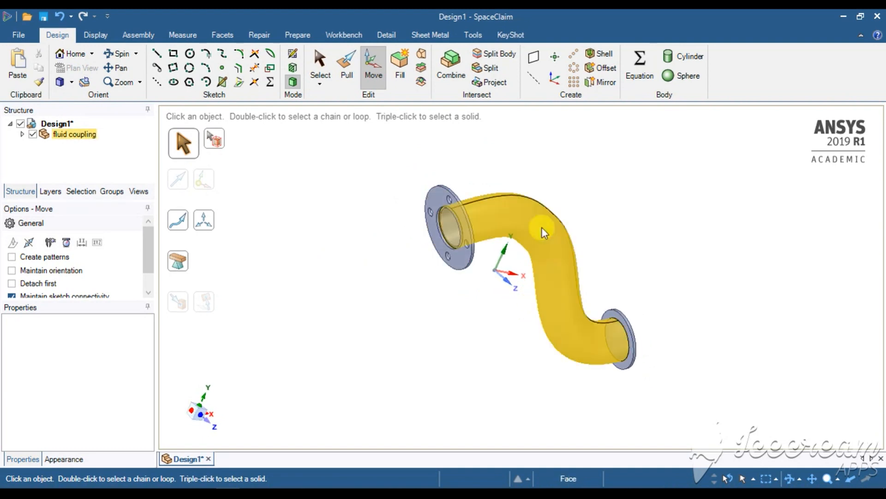
{"action": "left_click", "coordinate": [450, 240]}
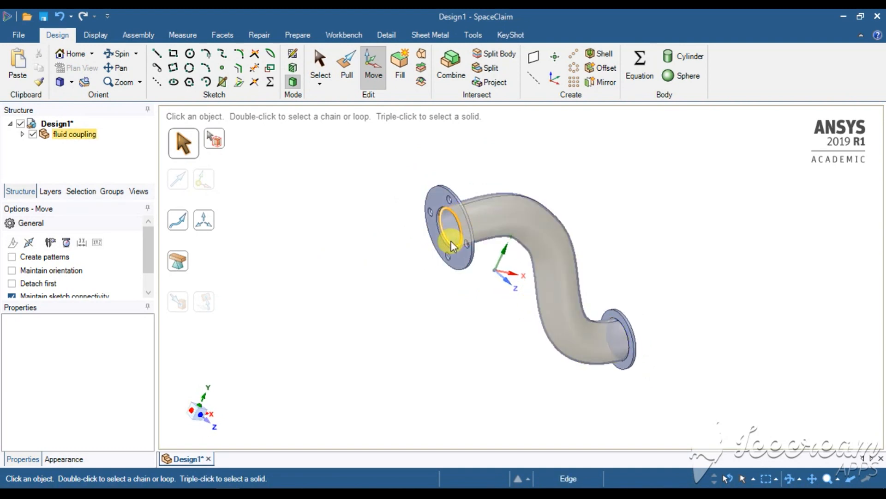
{"action": "left_click", "coordinate": [430, 301]}
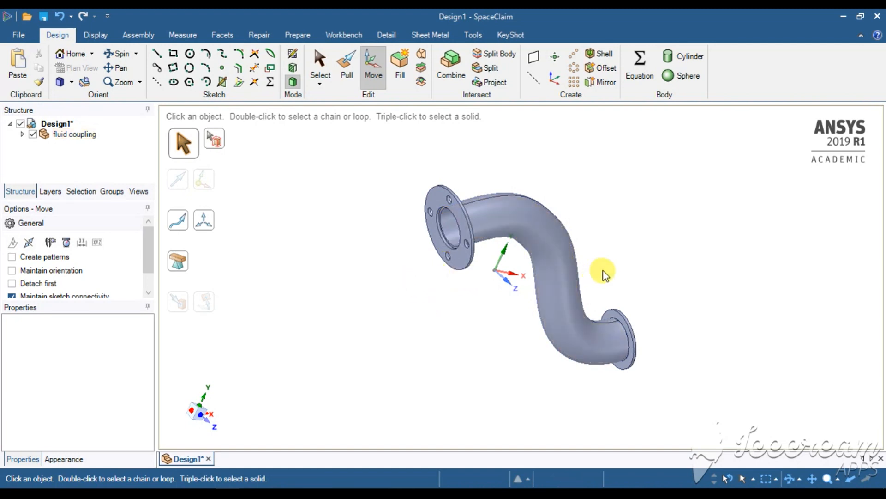
{"action": "scroll", "coordinate": [599, 271], "scroll_direction": "up", "scroll_amount": 3}
{"action": "scroll", "coordinate": [568, 280], "scroll_direction": "down", "scroll_amount": 3}
{"action": "middle_click_drag", "start_coordinate": [574, 286], "coordinate": [557, 326]}
{"action": "scroll", "coordinate": [499, 246], "scroll_direction": "up", "scroll_amount": 3}
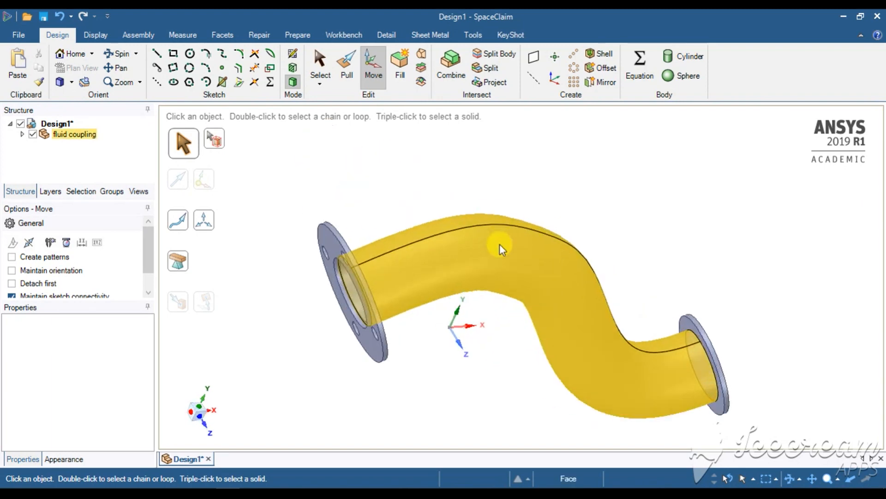
{"action": "middle_click_drag", "start_coordinate": [597, 252], "coordinate": [463, 293]}
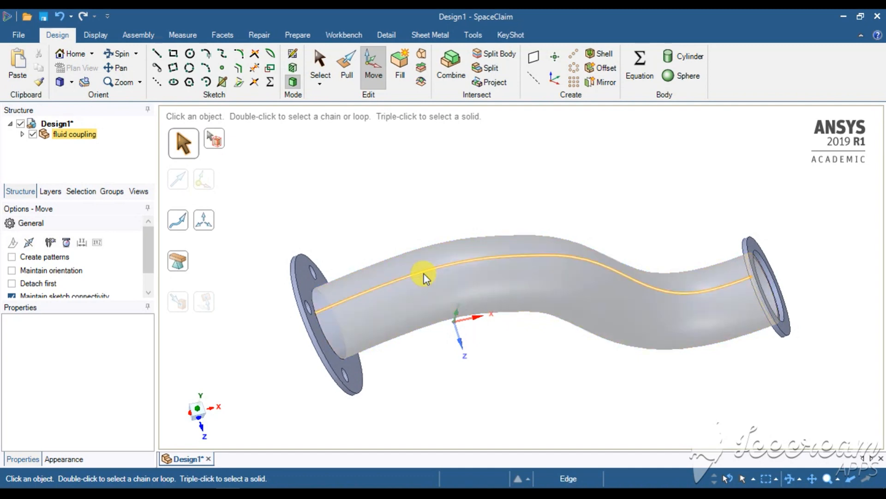
Step: Find the extra edges on the coupling with the Extra Edges repair and remove them all
{"action": "left_click", "coordinate": [260, 35]}
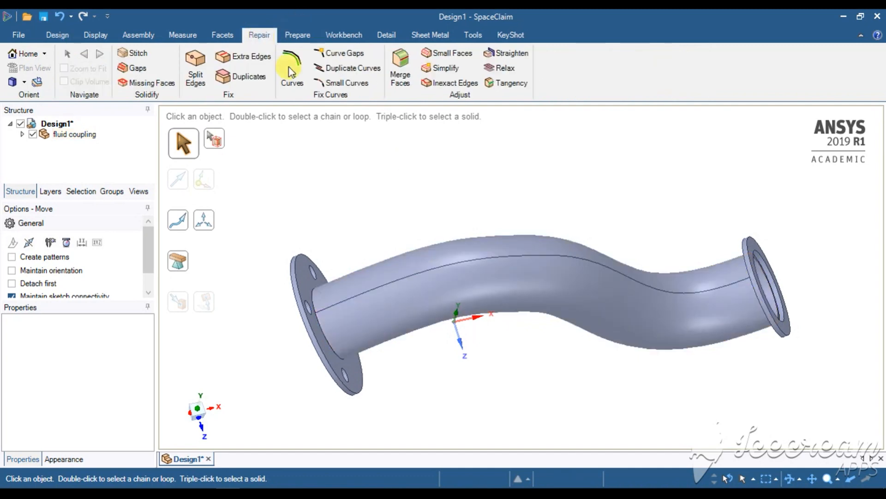
{"action": "left_click", "coordinate": [253, 57]}
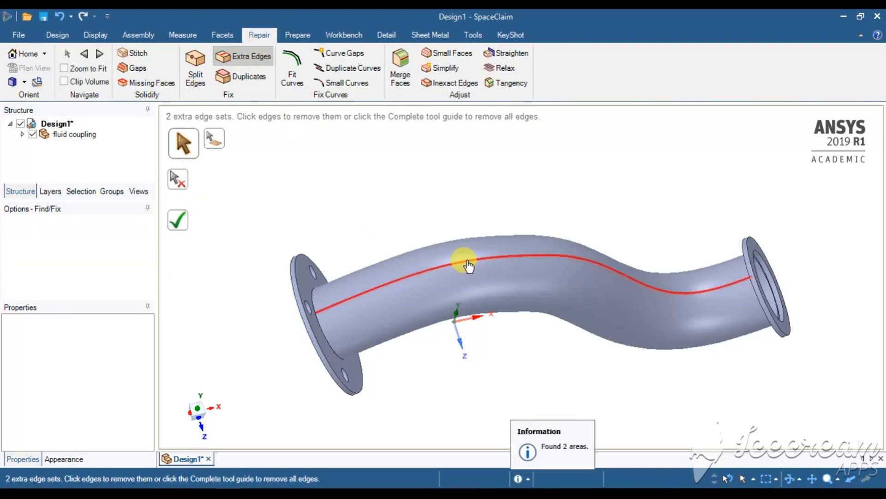
{"action": "left_click", "coordinate": [182, 227]}
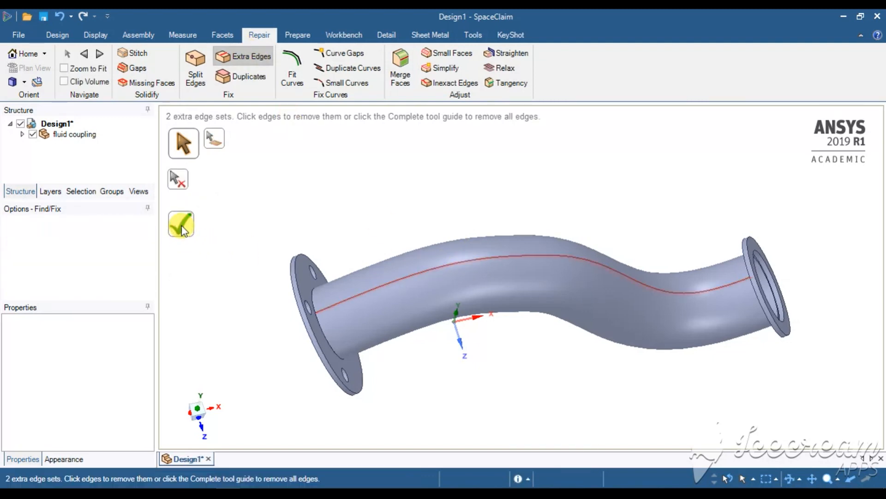
{"action": "middle_click_drag", "start_coordinate": [326, 233], "coordinate": [397, 214]}
{"action": "scroll", "coordinate": [442, 226], "scroll_direction": "down", "scroll_amount": 5}
{"action": "scroll", "coordinate": [442, 227], "scroll_direction": "up", "scroll_amount": 5}
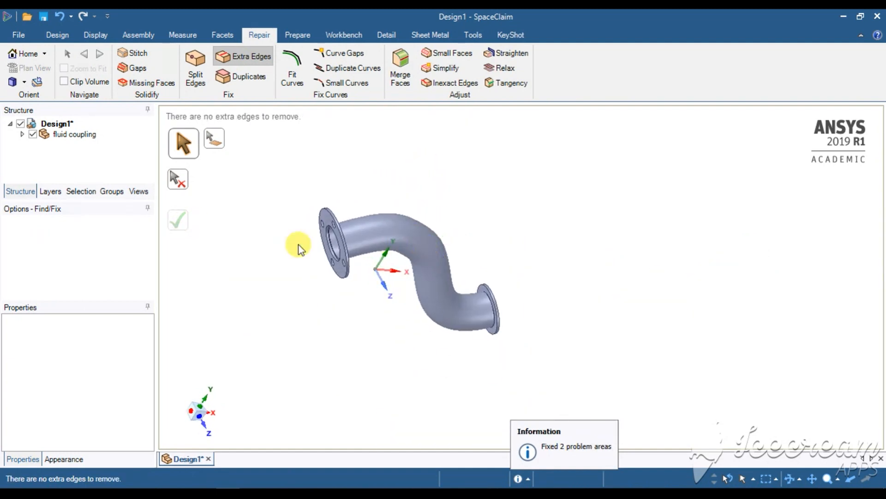
Step: Expand the fluid coupling component in the structure tree and delete the flange solid with the bolt holes
{"action": "left_click", "coordinate": [23, 135]}
{"action": "left_click", "coordinate": [22, 134]}
{"action": "left_click", "coordinate": [341, 227]}
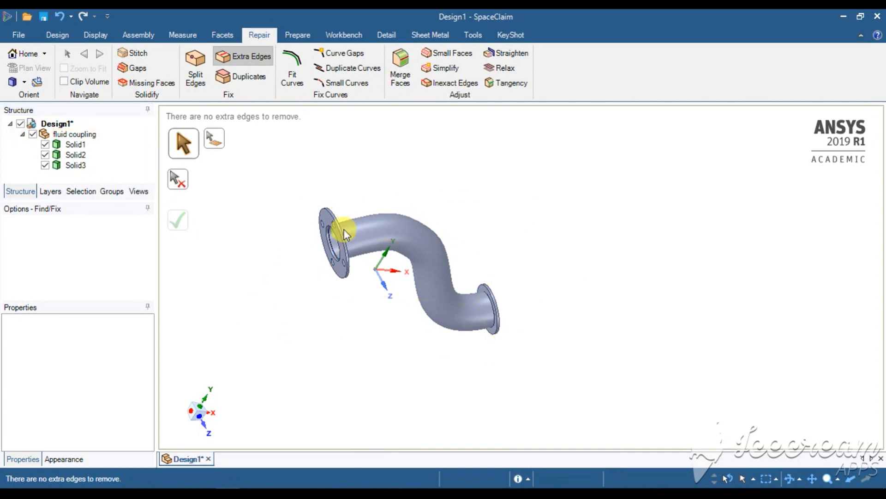
{"action": "left_click", "coordinate": [79, 146]}
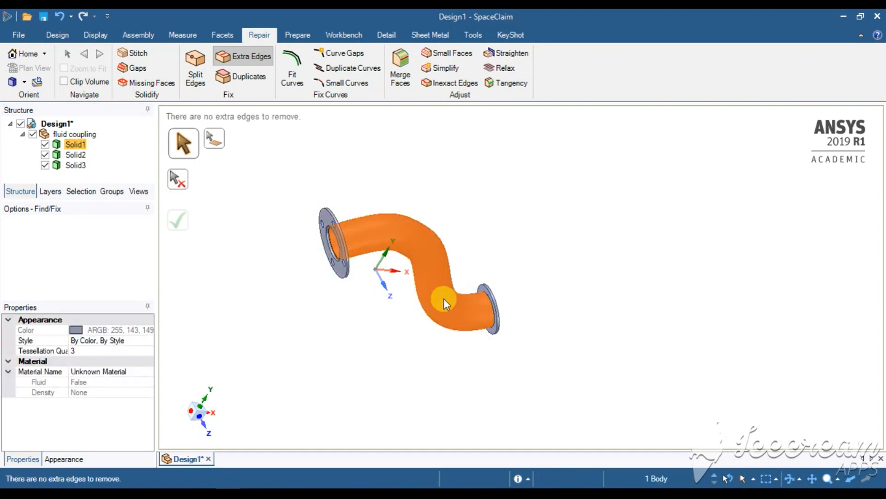
{"action": "left_click", "coordinate": [76, 156]}
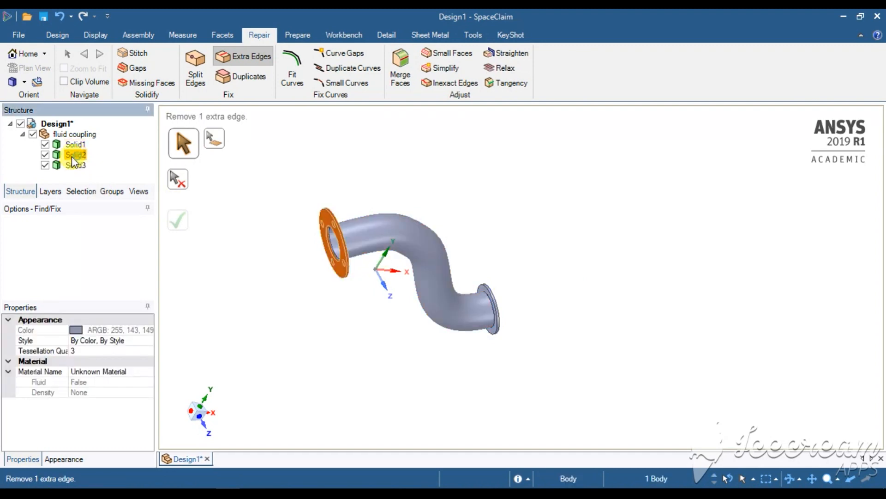
{"action": "right_click", "coordinate": [78, 155]}
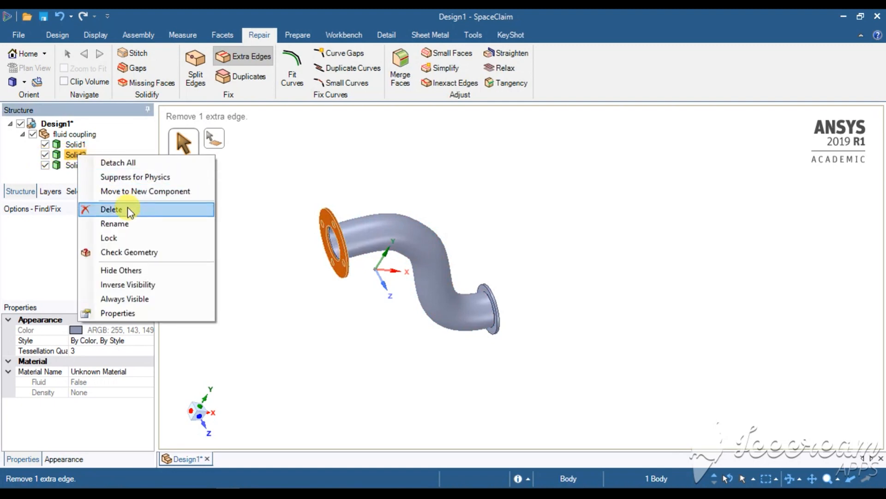
{"action": "left_click", "coordinate": [109, 198]}
Step: Delete the ring flange solid at the pipe's other end and collapse the fluid coupling component
{"action": "left_click", "coordinate": [74, 155]}
{"action": "right_click", "coordinate": [74, 155]}
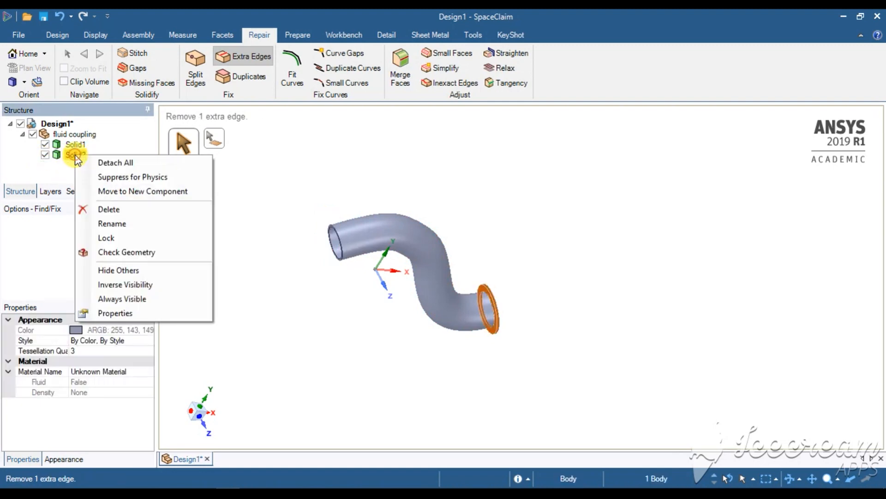
{"action": "left_click", "coordinate": [115, 209]}
{"action": "left_click", "coordinate": [74, 144]}
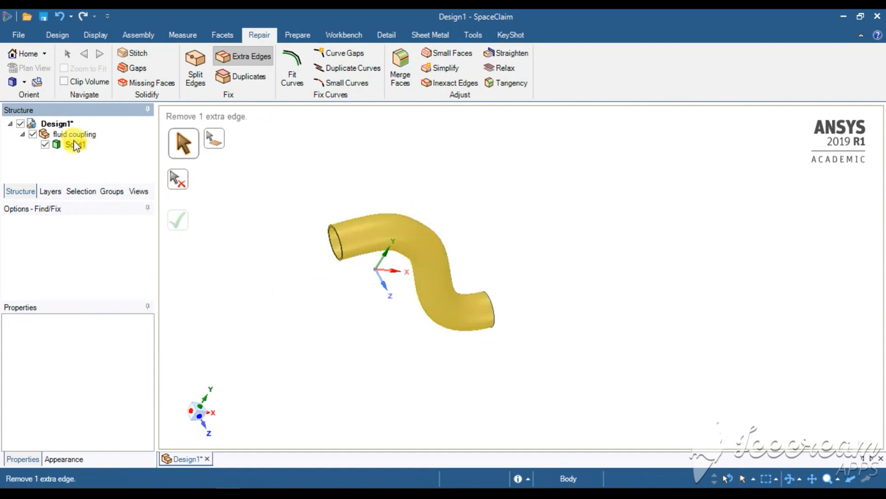
{"action": "left_click", "coordinate": [23, 134]}
Step: Examine the remaining curved pipe body from several angles, including its wall and both open ends
{"action": "middle_click_drag", "start_coordinate": [375, 267], "coordinate": [375, 234]}
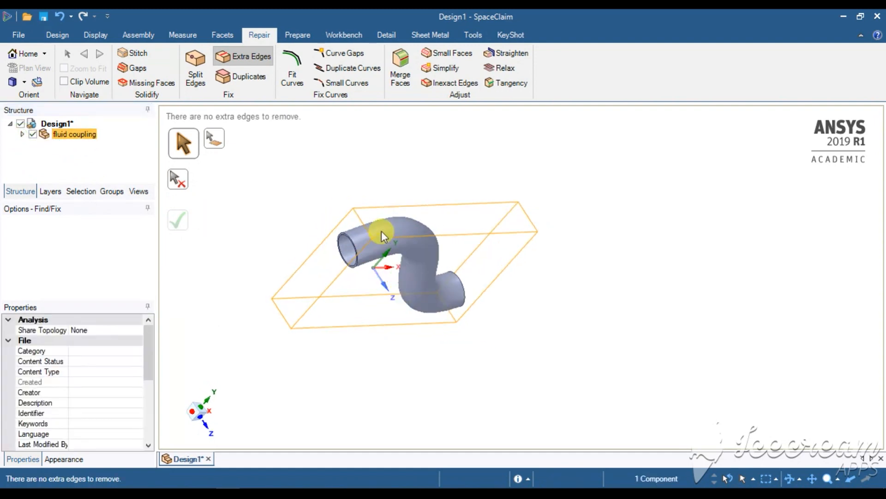
{"action": "middle_click_drag", "start_coordinate": [515, 249], "coordinate": [535, 200]}
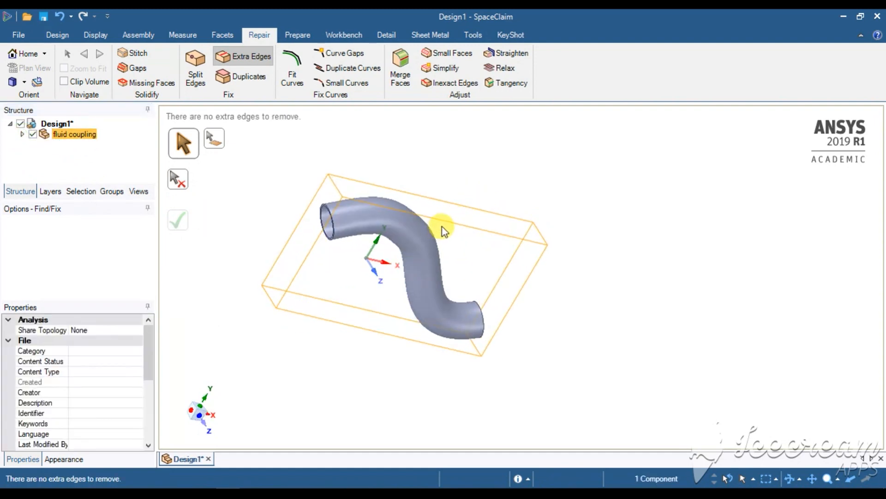
{"action": "scroll", "coordinate": [382, 241], "scroll_direction": "up", "scroll_amount": 5}
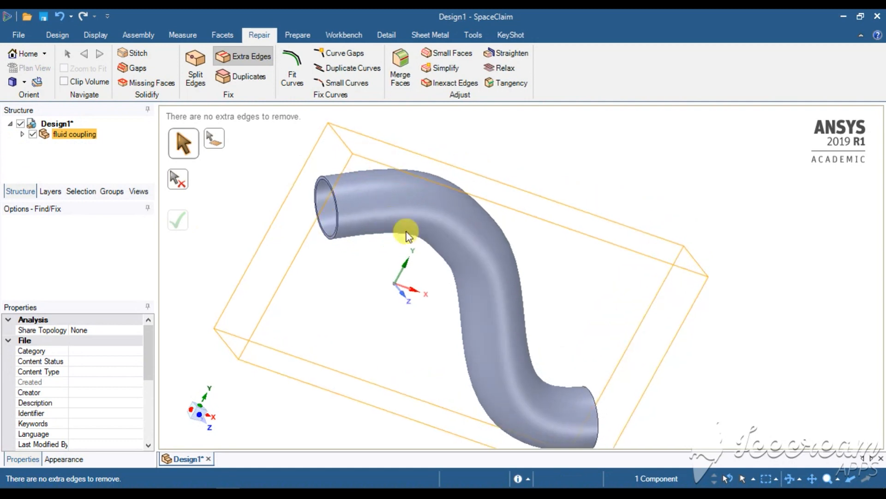
{"action": "scroll", "coordinate": [406, 233], "scroll_direction": "down", "scroll_amount": 3}
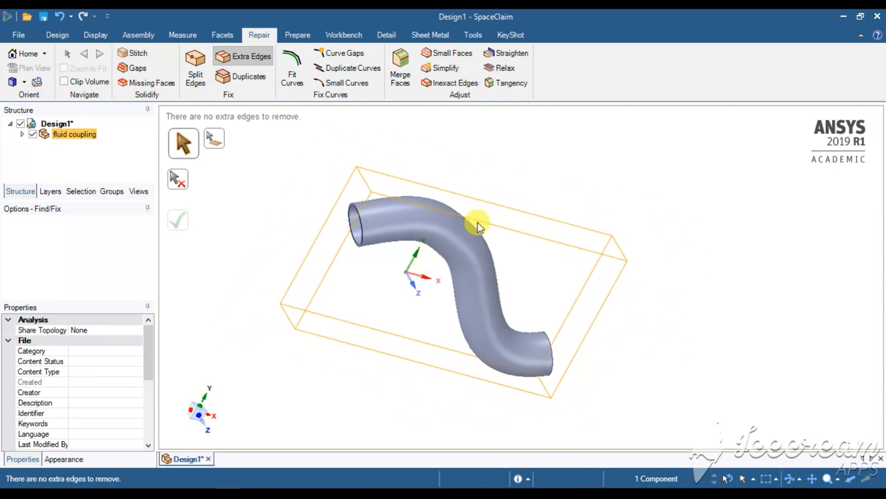
{"action": "middle_click_drag", "start_coordinate": [480, 221], "coordinate": [489, 231]}
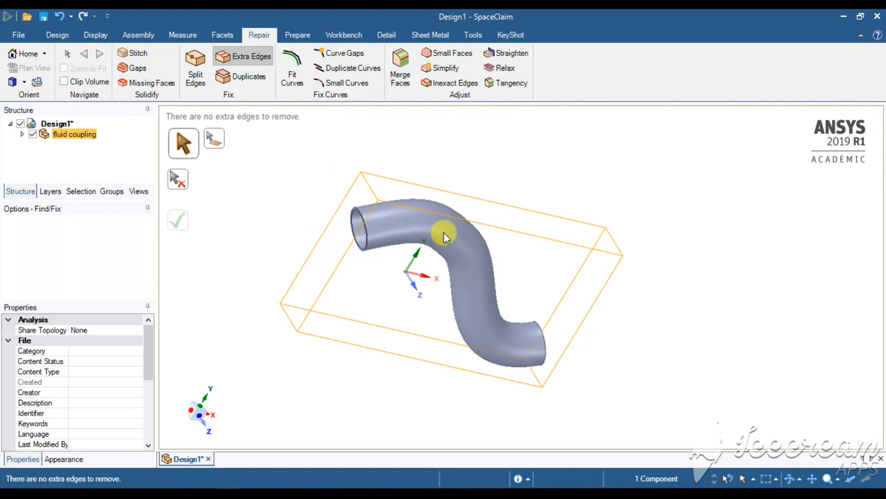
{"action": "middle_click_drag", "start_coordinate": [443, 233], "coordinate": [394, 233]}
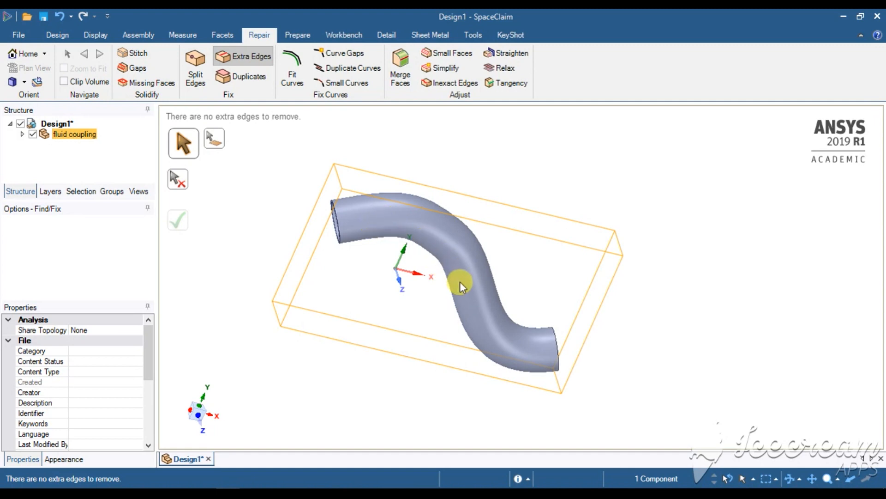
{"action": "middle_click_drag", "start_coordinate": [460, 280], "coordinate": [413, 269]}
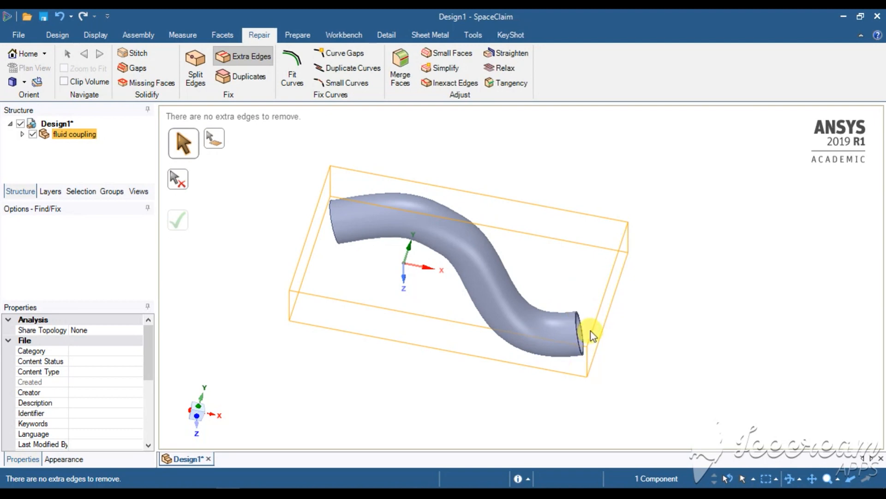
{"action": "middle_click_drag", "start_coordinate": [307, 214], "coordinate": [334, 225]}
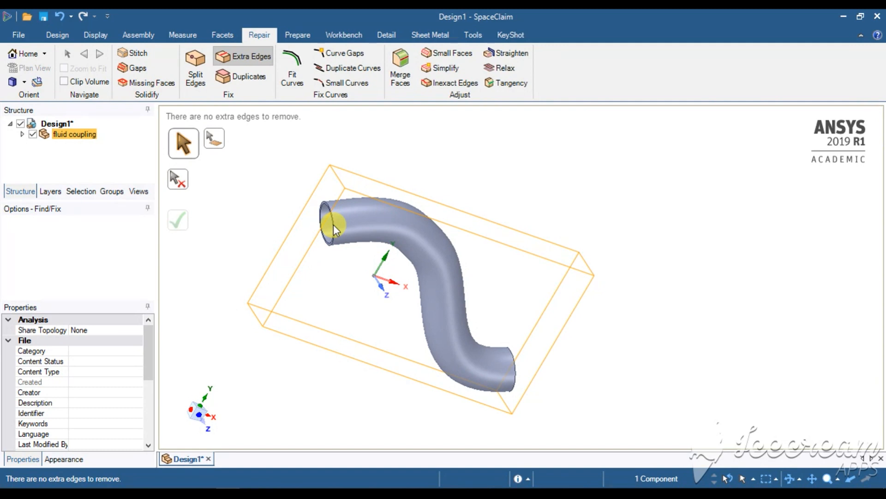
{"action": "mouse_move", "coordinate": [333, 225]}
{"action": "middle_mouse_down"}
{"action": "mouse_move", "coordinate": [462, 331]}
{"action": "mouse_move", "coordinate": [535, 306]}
{"action": "mouse_move", "coordinate": [439, 302]}
{"action": "mouse_move", "coordinate": [417, 321]}
{"action": "mouse_move", "coordinate": [420, 306]}
{"action": "middle_mouse_up"}
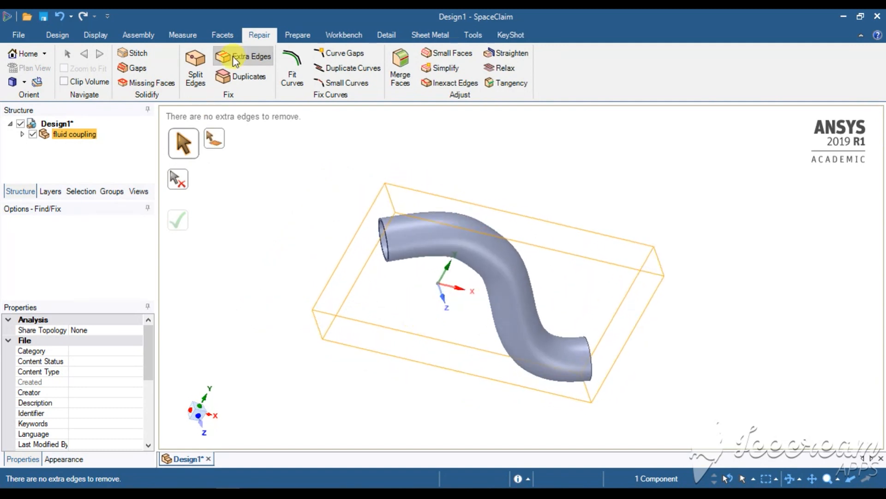
Step: Start a volume extraction by edge loops and select the inner circular edge at one open end of the pipe
{"action": "left_click", "coordinate": [298, 35]}
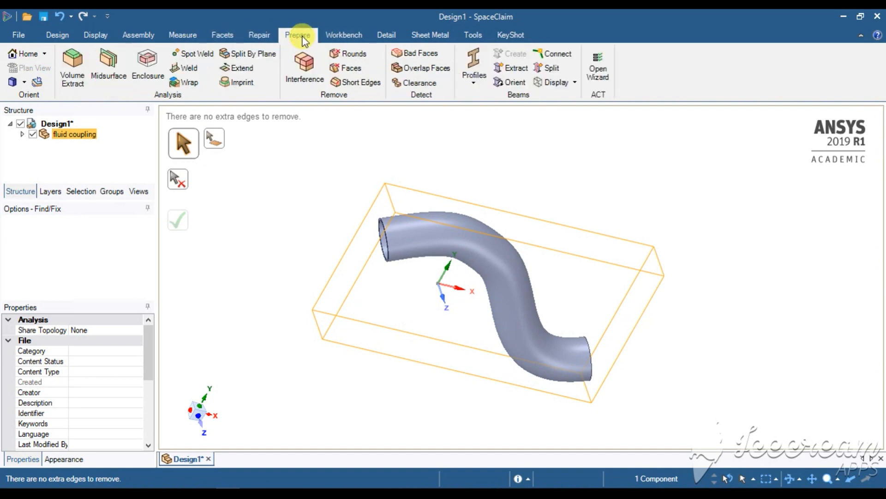
{"action": "left_click", "coordinate": [70, 81]}
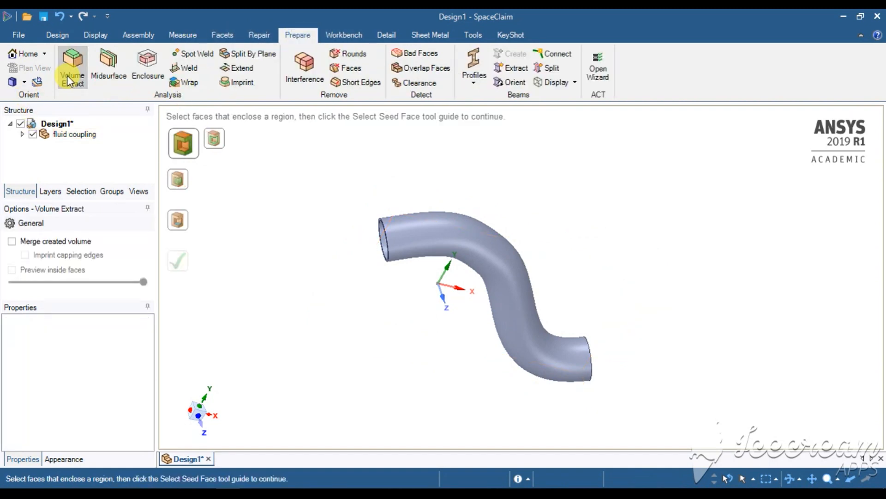
{"action": "middle_click_drag", "start_coordinate": [336, 245], "coordinate": [352, 220]}
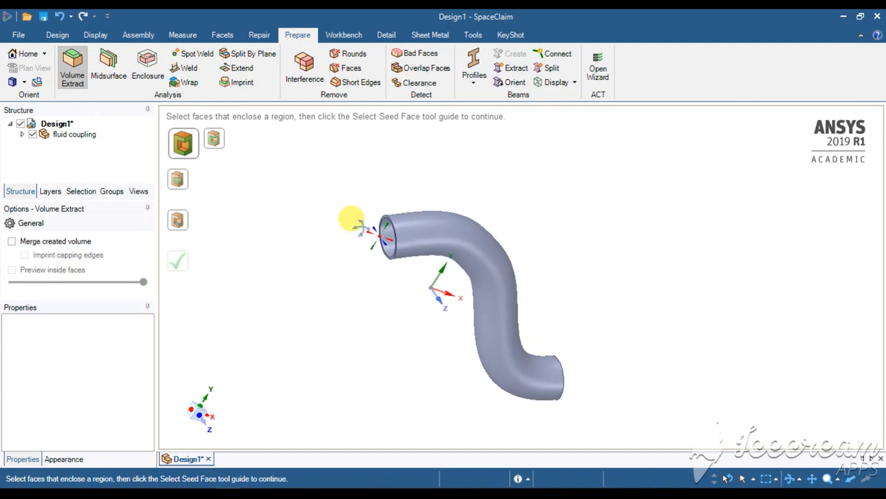
{"action": "scroll", "coordinate": [409, 244], "scroll_direction": "up", "scroll_amount": 1}
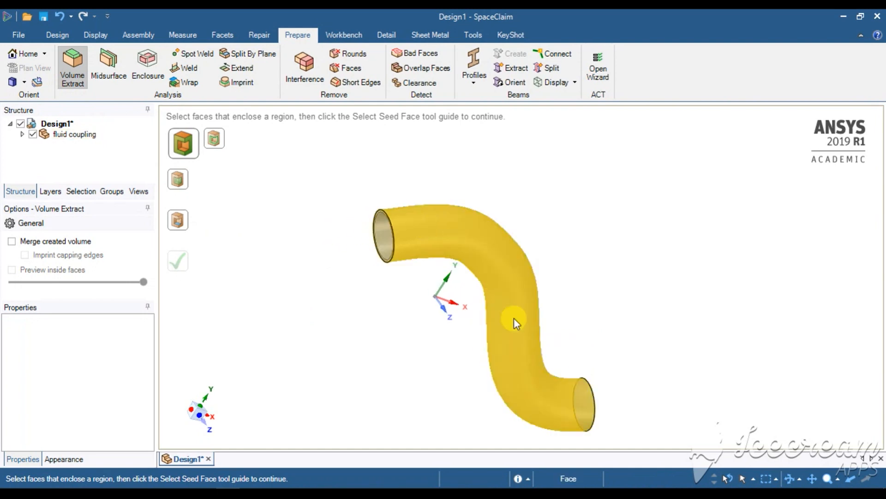
{"action": "left_click", "coordinate": [216, 144]}
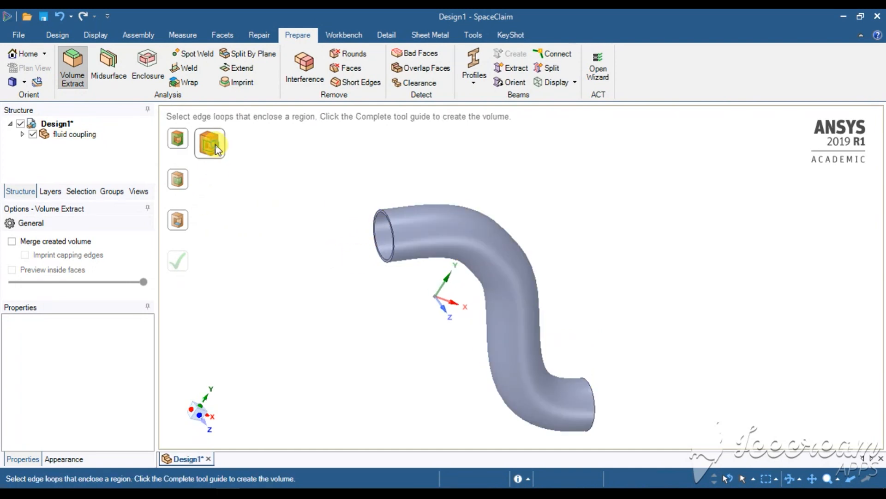
{"action": "left_click", "coordinate": [379, 221]}
{"action": "scroll", "coordinate": [376, 233], "scroll_direction": "up", "scroll_amount": 5}
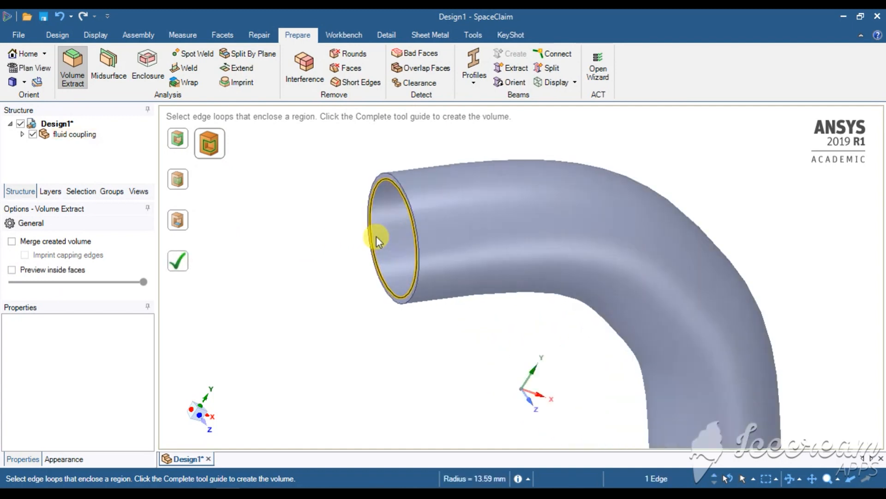
Step: Add the inner circular edge at the pipe's other open end and complete the extraction of the fluid volume
{"action": "scroll", "coordinate": [344, 232], "scroll_direction": "down", "scroll_amount": 6}
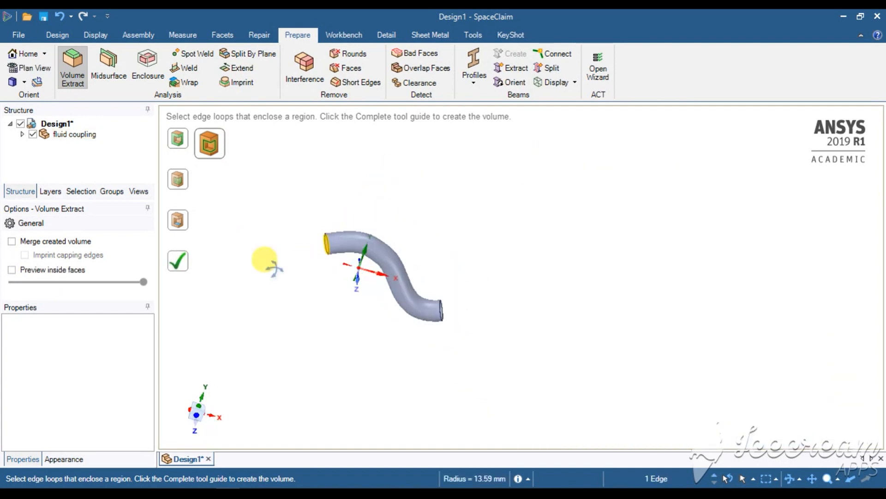
{"action": "scroll", "coordinate": [446, 315], "scroll_direction": "up", "scroll_amount": 5}
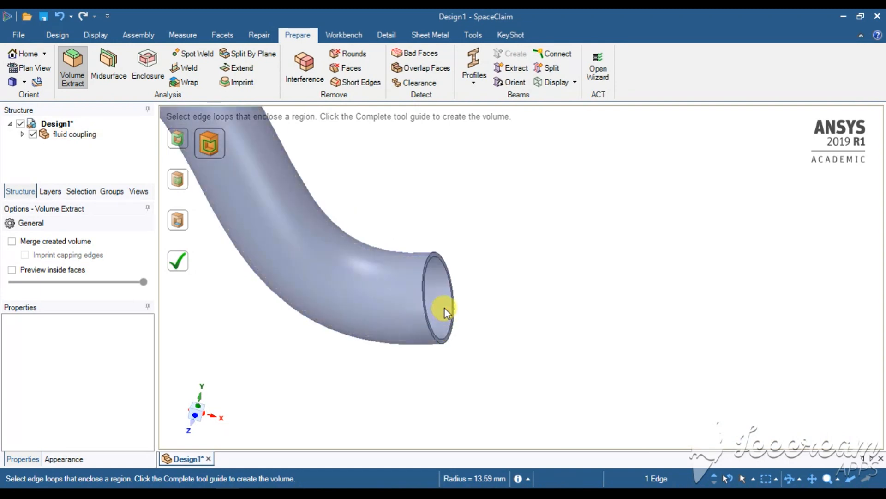
{"action": "left_click", "coordinate": [444, 267], "text": "ctrl"}
{"action": "scroll", "coordinate": [490, 316], "scroll_direction": "down", "scroll_amount": 3}
{"action": "scroll", "coordinate": [503, 316], "scroll_direction": "down", "scroll_amount": 3}
{"action": "middle_click_drag", "start_coordinate": [510, 317], "coordinate": [436, 291]}
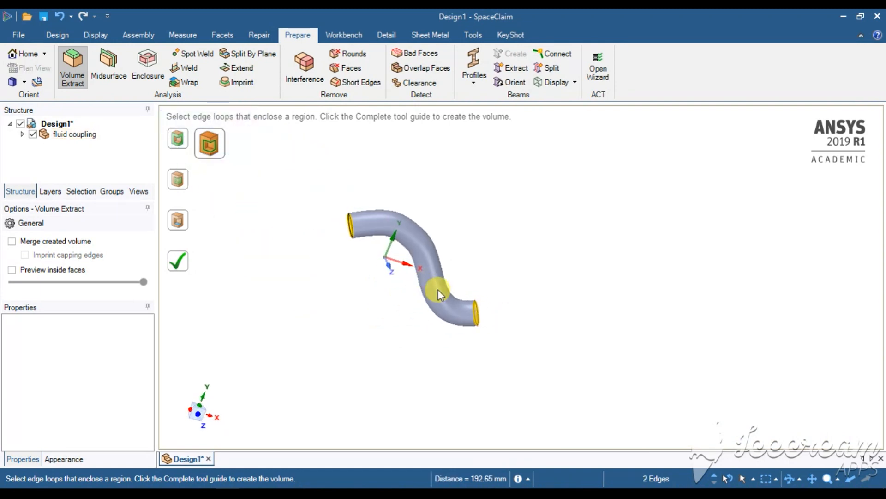
{"action": "left_click", "coordinate": [174, 262]}
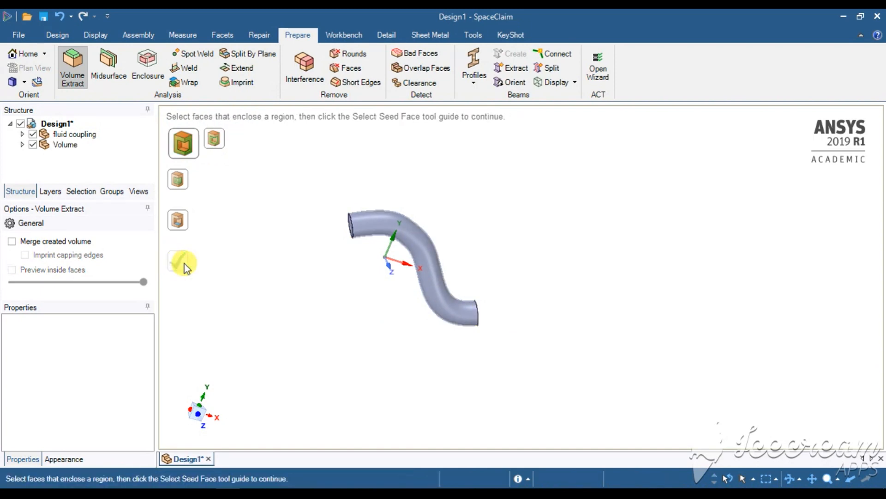
Step: Hide the fluid coupling component and check the extracted volume's outer surface and end faces
{"action": "middle_click_drag", "start_coordinate": [355, 260], "coordinate": [411, 260]}
{"action": "middle_click_drag", "start_coordinate": [370, 218], "coordinate": [328, 259]}
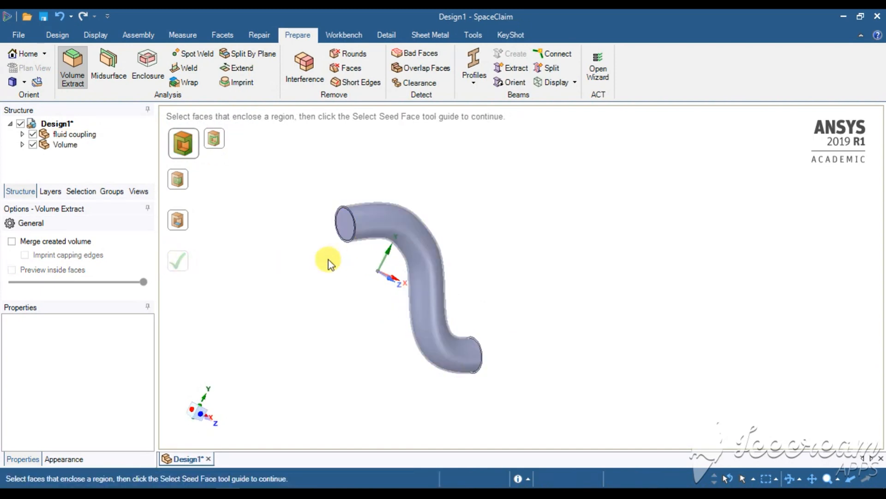
{"action": "scroll", "coordinate": [328, 260], "scroll_direction": "up", "scroll_amount": 5}
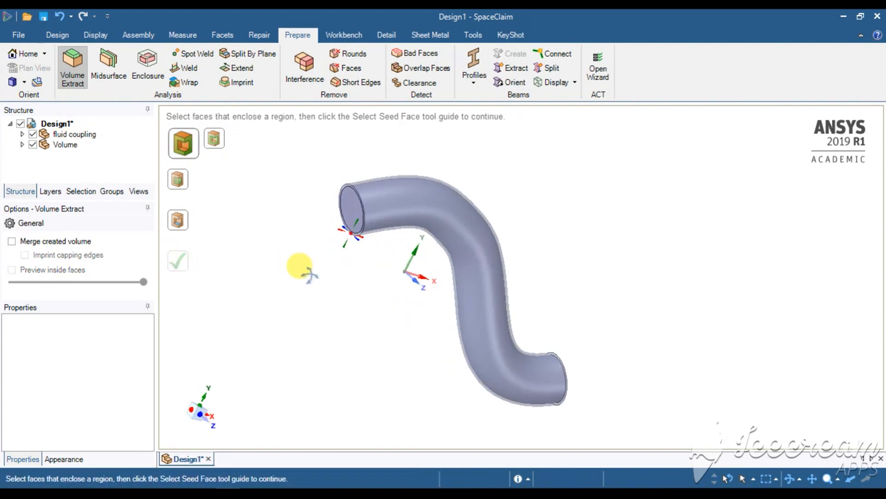
{"action": "left_click", "coordinate": [33, 134]}
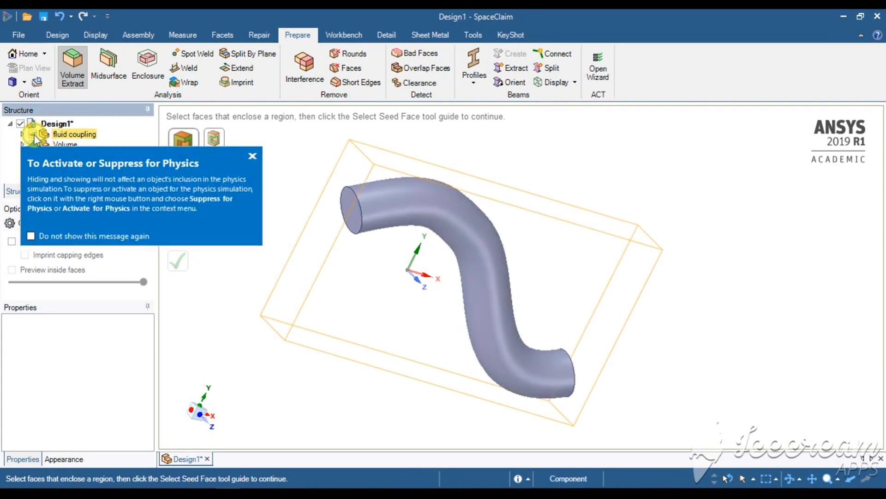
{"action": "left_click", "coordinate": [252, 155]}
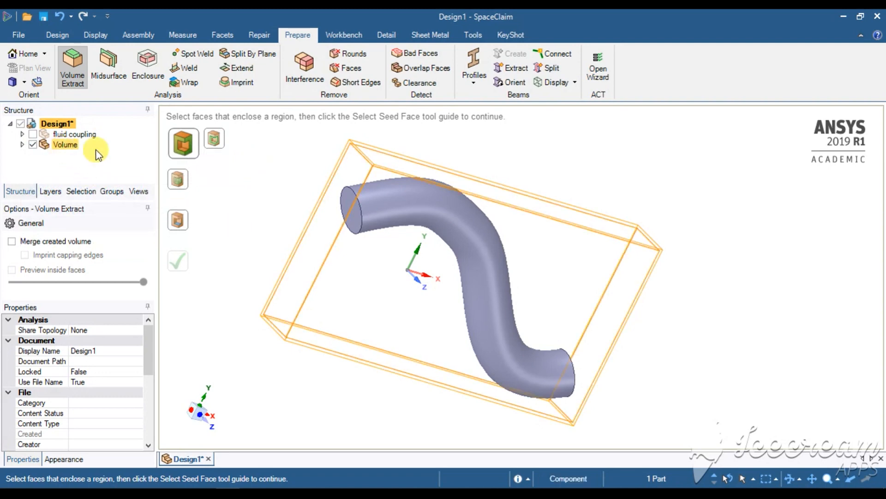
{"action": "left_click", "coordinate": [442, 231]}
{"action": "left_click", "coordinate": [432, 256]}
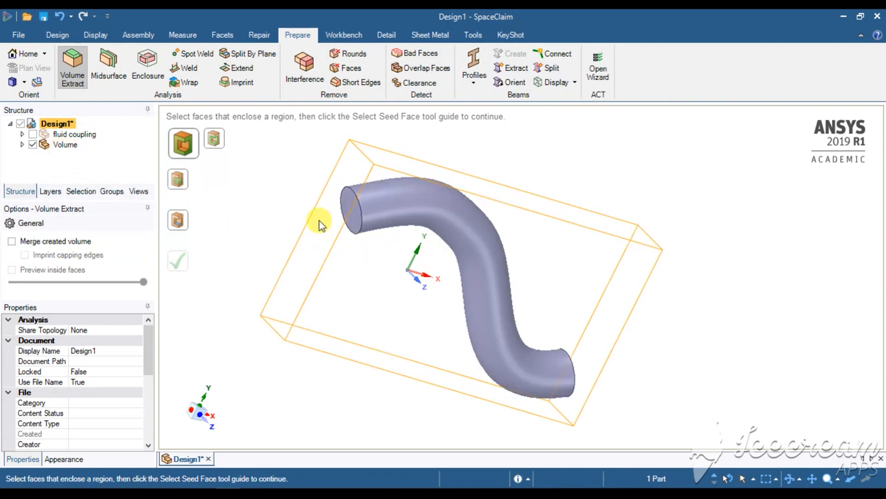
{"action": "left_click", "coordinate": [451, 200]}
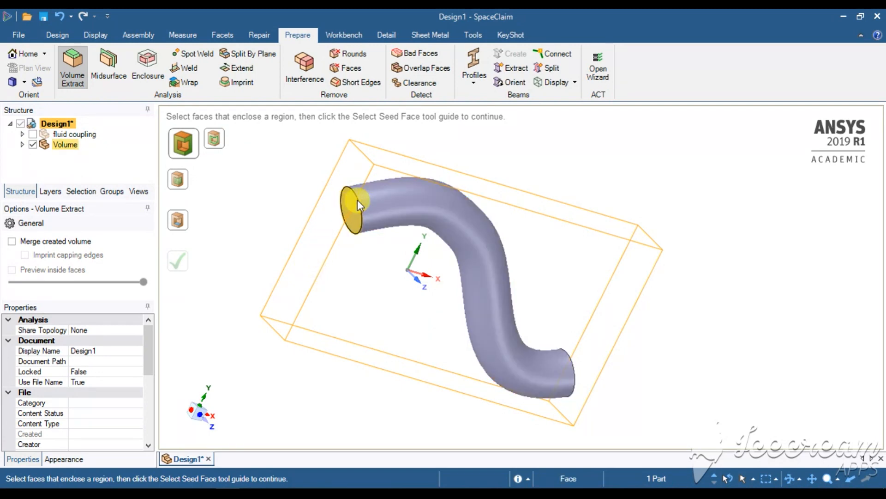
{"action": "left_click", "coordinate": [469, 213]}
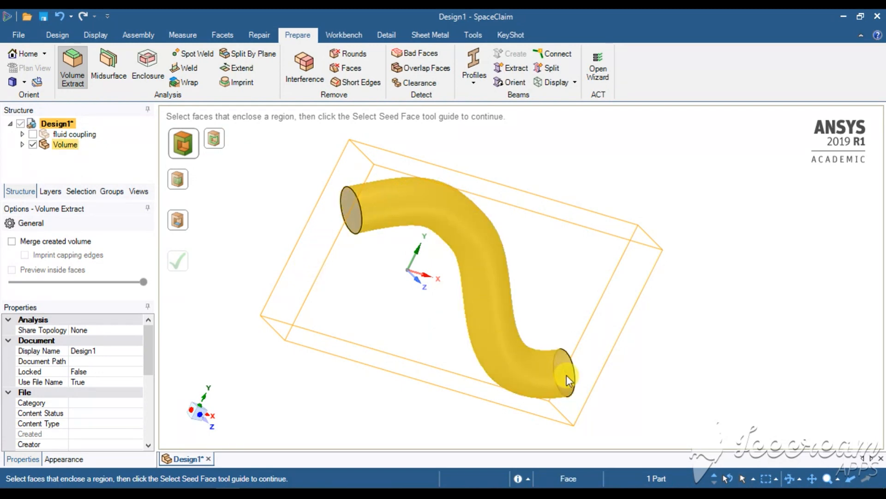
{"action": "left_click", "coordinate": [581, 365]}
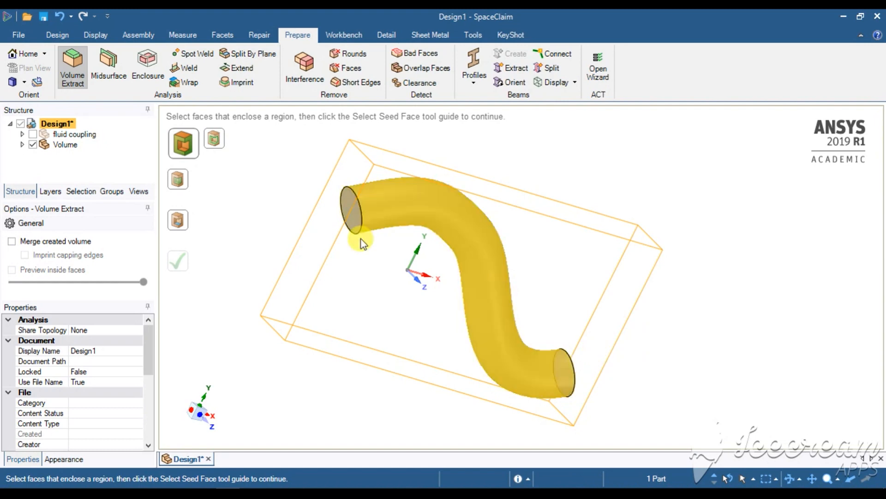
Step: Suppress the fluid coupling component for physics, leaving the extracted volume active
{"action": "right_click", "coordinate": [69, 133]}
{"action": "key", "text": "Escape"}
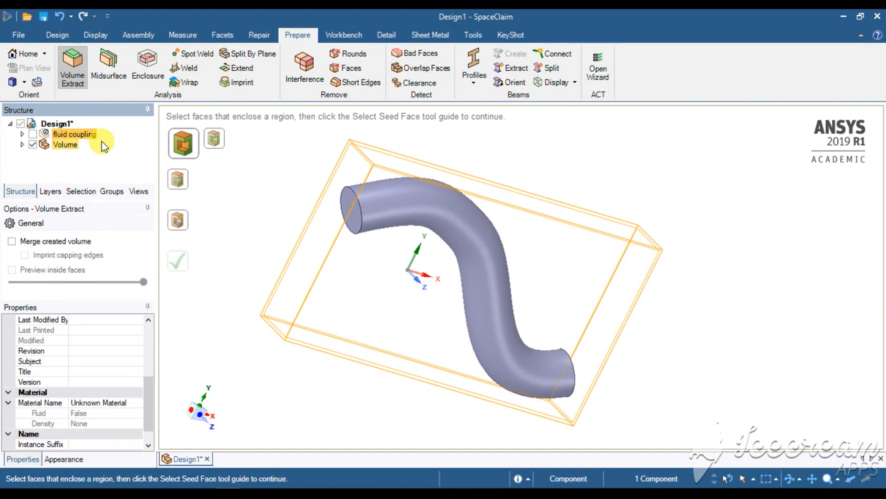
{"action": "left_click", "coordinate": [265, 197]}
{"action": "middle_click_drag", "start_coordinate": [265, 198], "coordinate": [261, 251]}
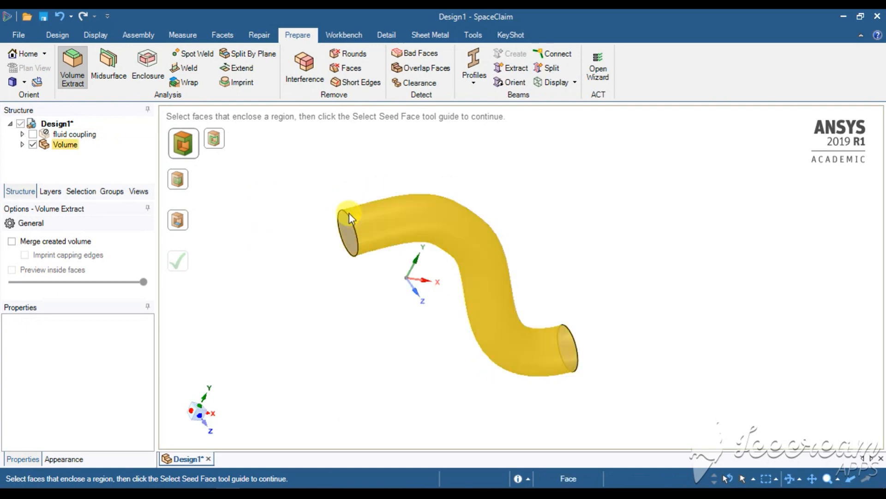
{"action": "middle_click_drag", "start_coordinate": [286, 293], "coordinate": [301, 283]}
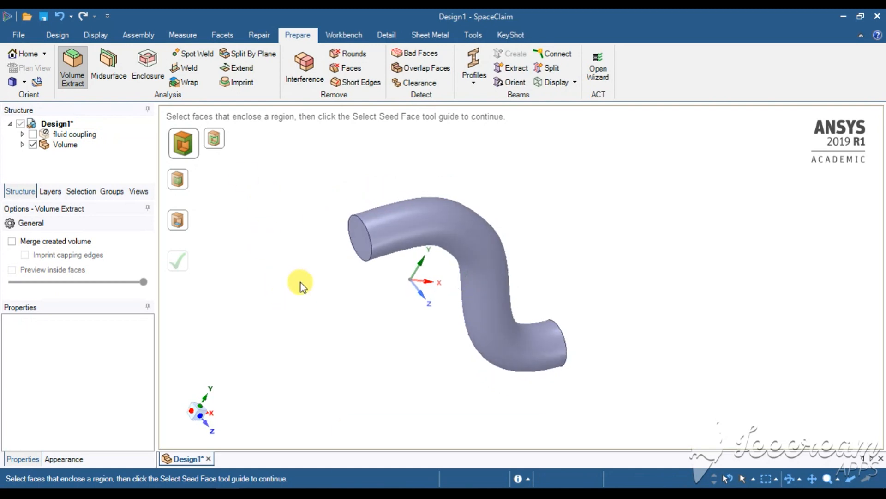
Step: Save the design as finaol in the Desktop folder fluid coupling flow analysis and close SpaceClaim
{"action": "left_click", "coordinate": [45, 17]}
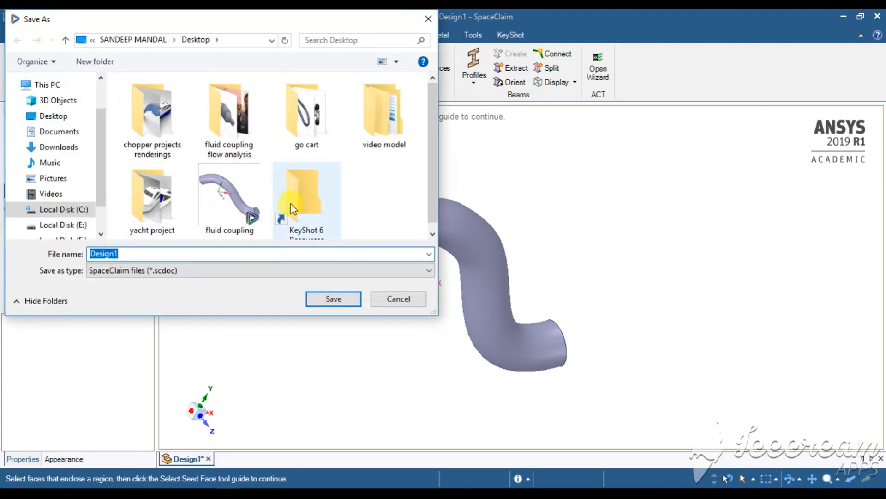
{"action": "double_click", "coordinate": [254, 146]}
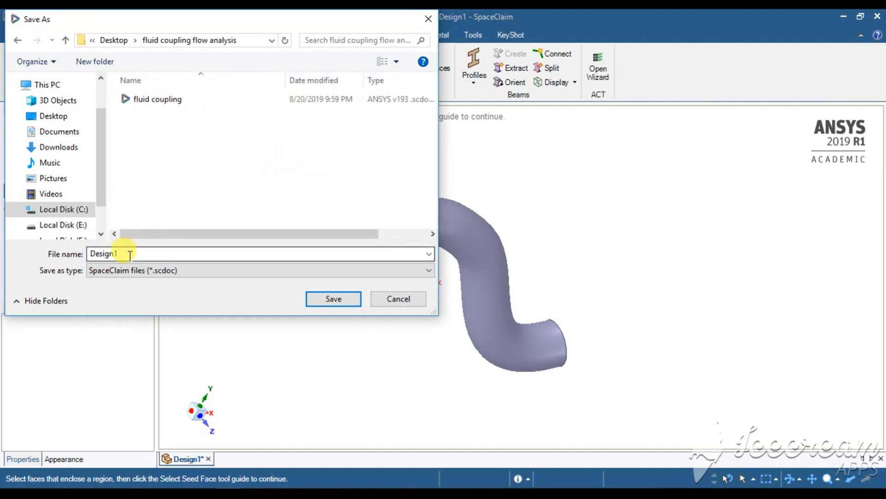
{"action": "type", "text": "f"}
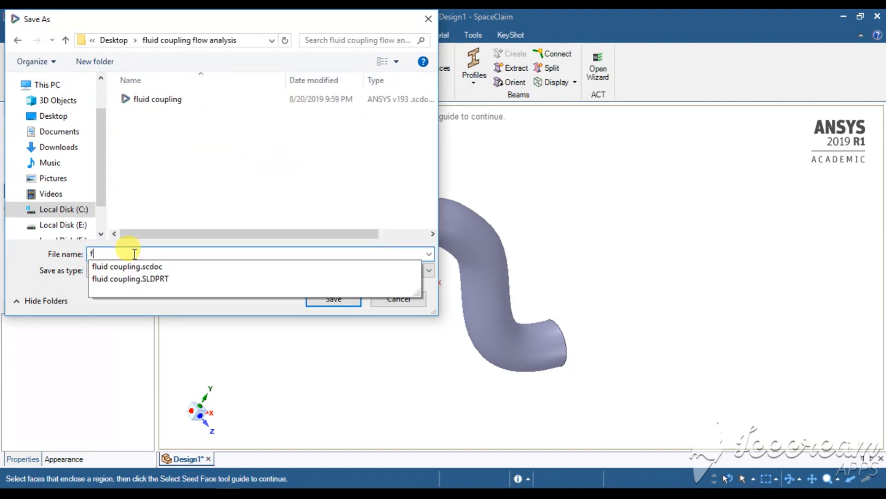
{"action": "type", "text": "inaol"}
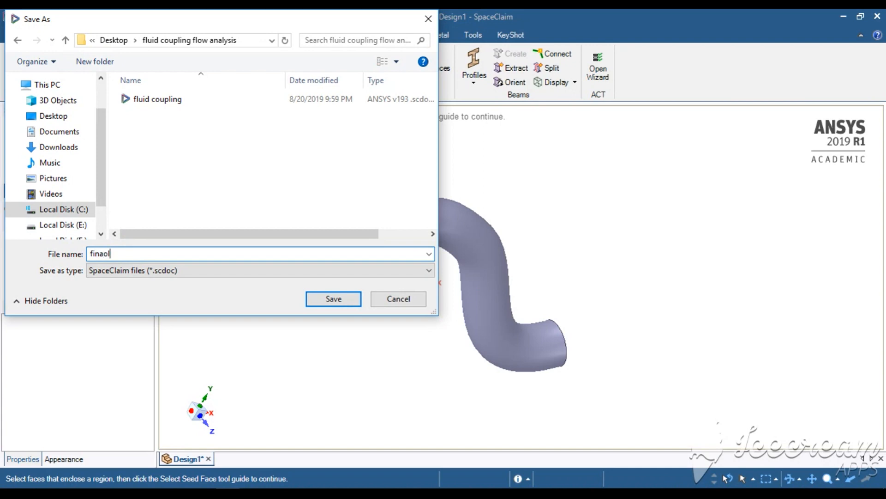
{"action": "key", "text": "Return"}
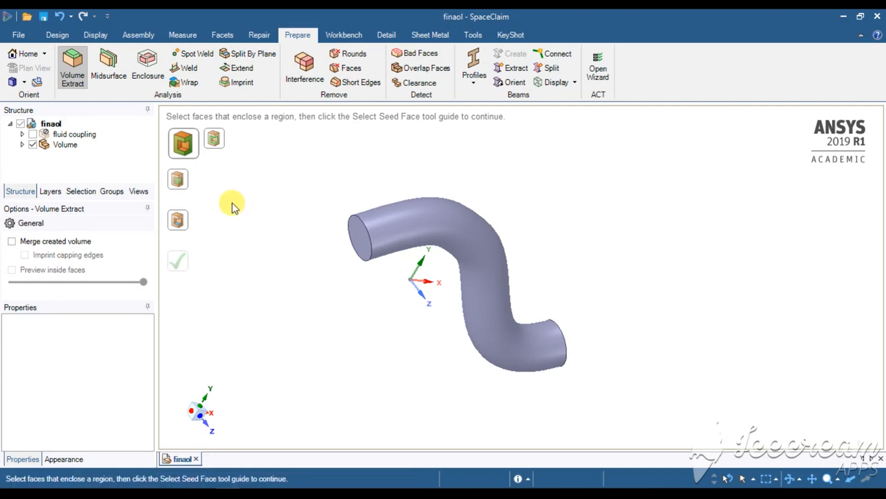
{"action": "left_click", "coordinate": [878, 16]}
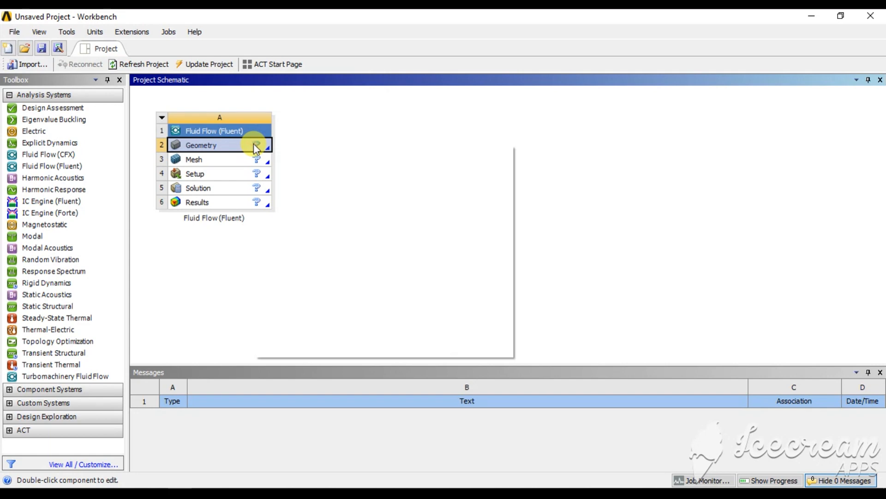
Step: Import the finaol SpaceClaim file from the fluid coupling flow analysis folder as the Fluid Flow (Fluent) system's geometry
{"action": "right_click", "coordinate": [254, 143]}
{"action": "mouse_move", "coordinate": [319, 182]}
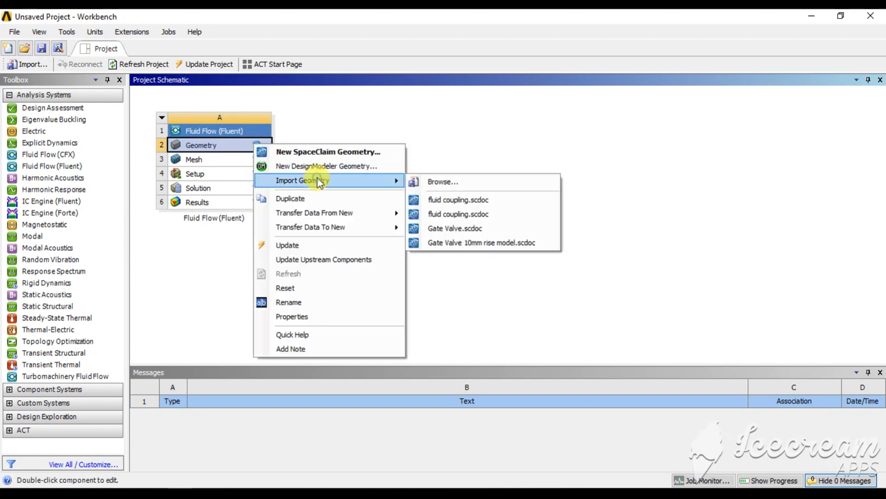
{"action": "left_click", "coordinate": [444, 182]}
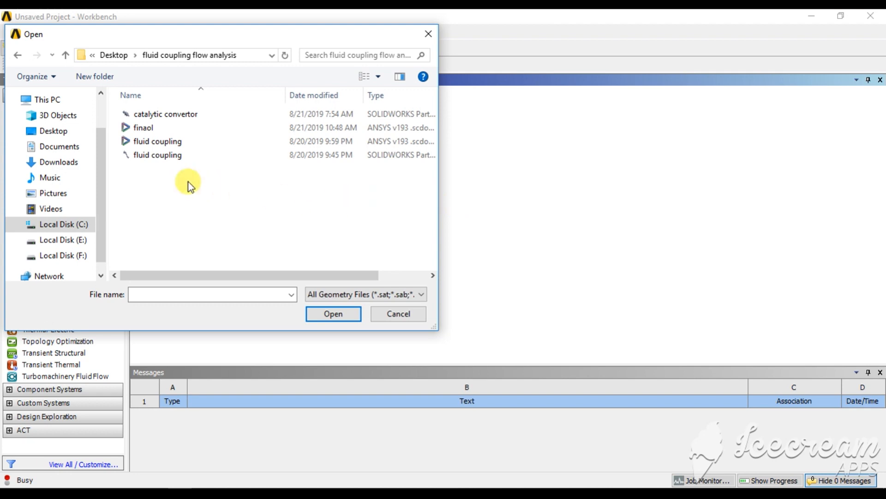
{"action": "double_click", "coordinate": [193, 129]}
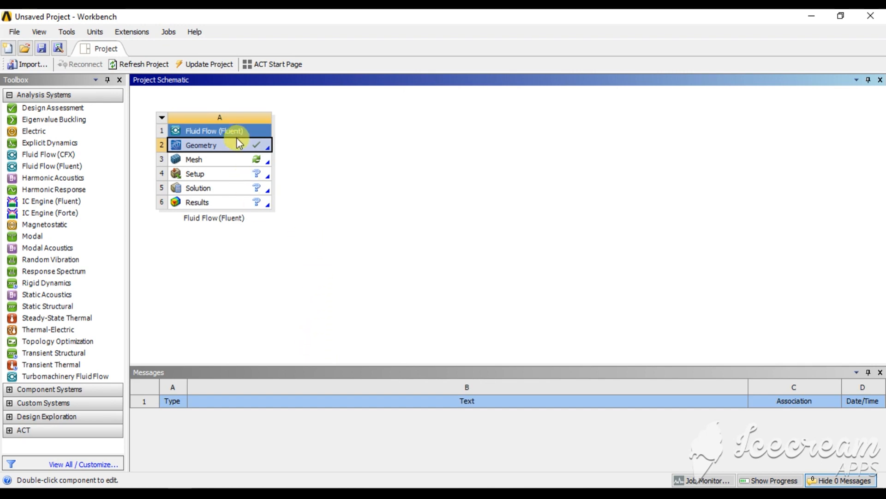
Step: Open the Fluid Flow (Fluent) system's Mesh cell in ANSYS Meshing and view the imported pipe volume
{"action": "left_click", "coordinate": [253, 161]}
{"action": "double_click", "coordinate": [253, 160]}
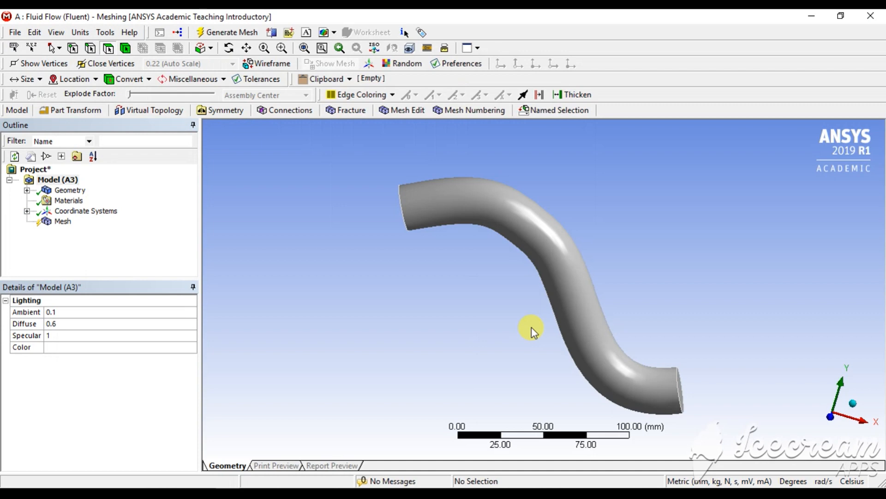
{"action": "middle_click_drag", "start_coordinate": [363, 296], "coordinate": [521, 306]}
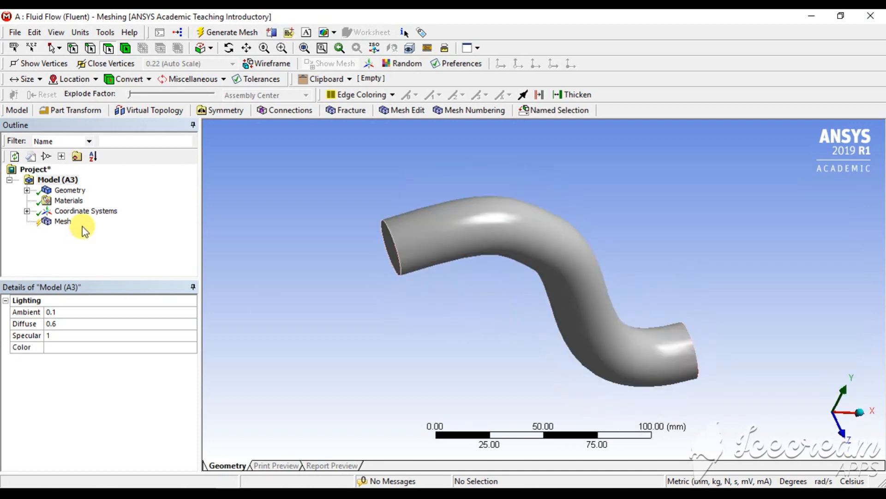
Step: Set the global mesh element size to 8 mm and generate the mesh on the pipe volume
{"action": "left_click", "coordinate": [64, 222]}
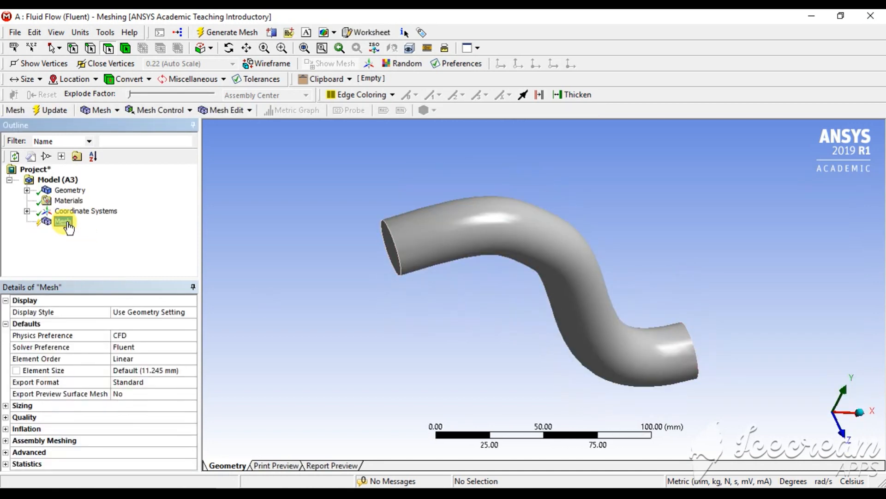
{"action": "left_click", "coordinate": [152, 370]}
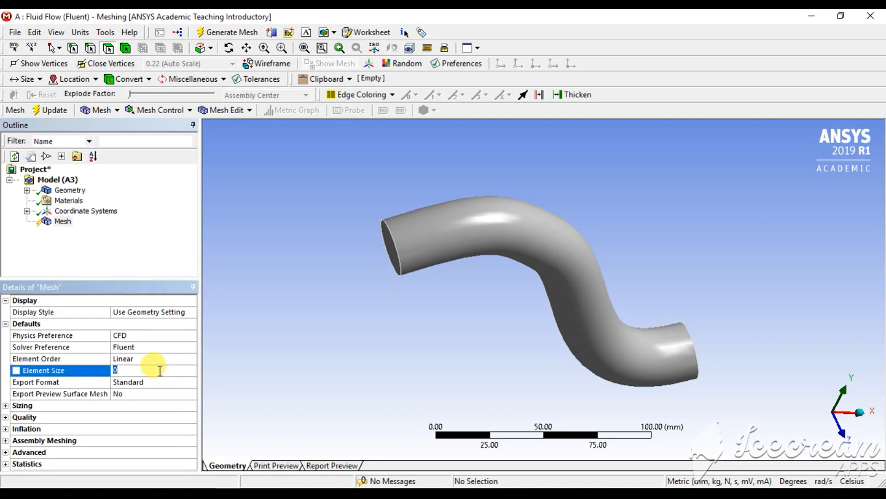
{"action": "type", "text": "8"}
{"action": "key", "text": "Return"}
{"action": "left_click", "coordinate": [95, 111]}
{"action": "left_click", "coordinate": [103, 124]}
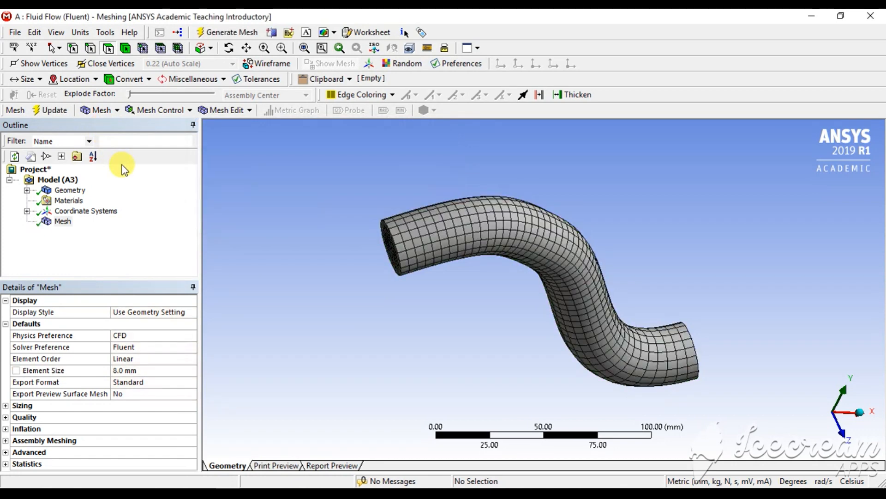
Step: Insert a mesh method scoped to the pipe body and set it to Tetrahedrons
{"action": "middle_click_drag", "start_coordinate": [341, 256], "coordinate": [458, 261]}
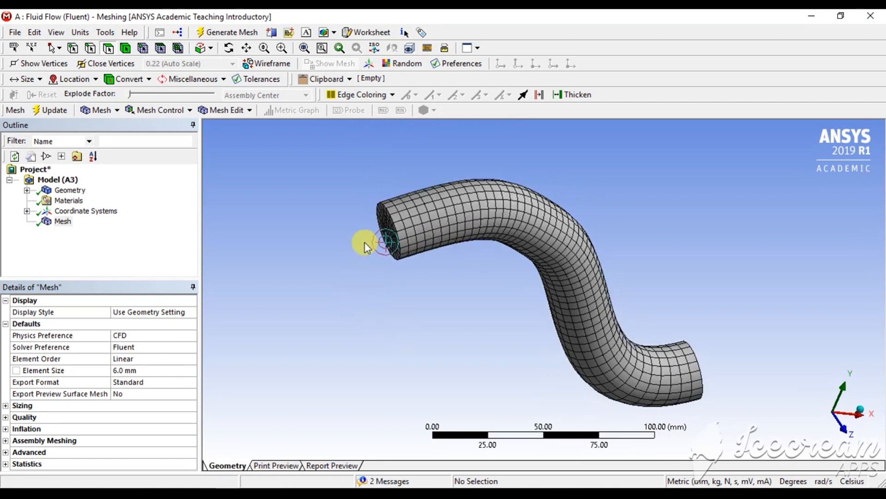
{"action": "middle_click_drag", "start_coordinate": [365, 242], "coordinate": [374, 259]}
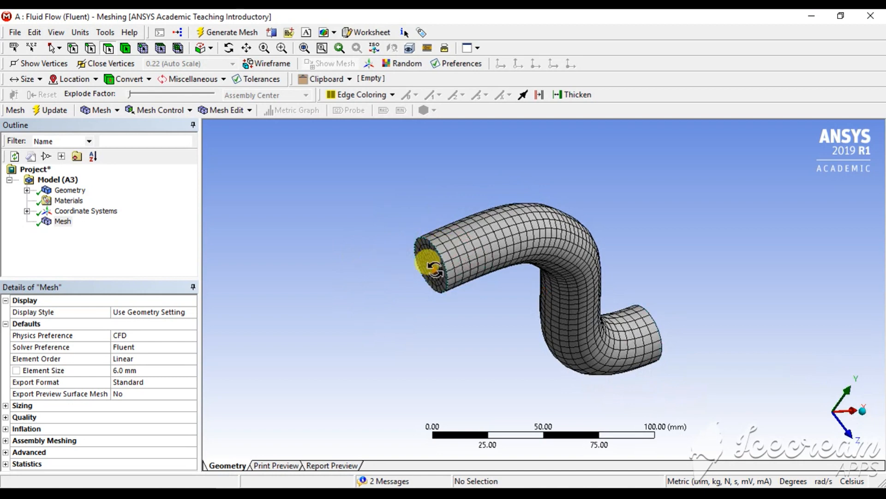
{"action": "middle_click_drag", "start_coordinate": [422, 257], "coordinate": [473, 321]}
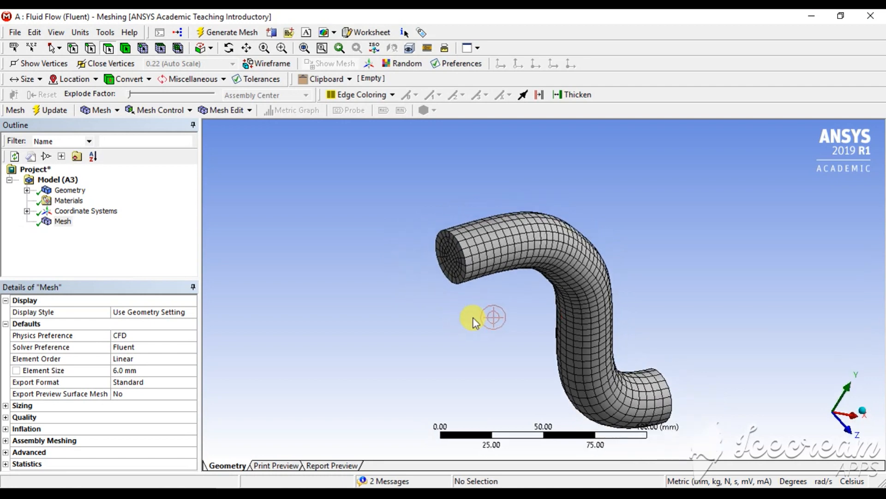
{"action": "right_click", "coordinate": [67, 221]}
{"action": "mouse_move", "coordinate": [106, 228]}
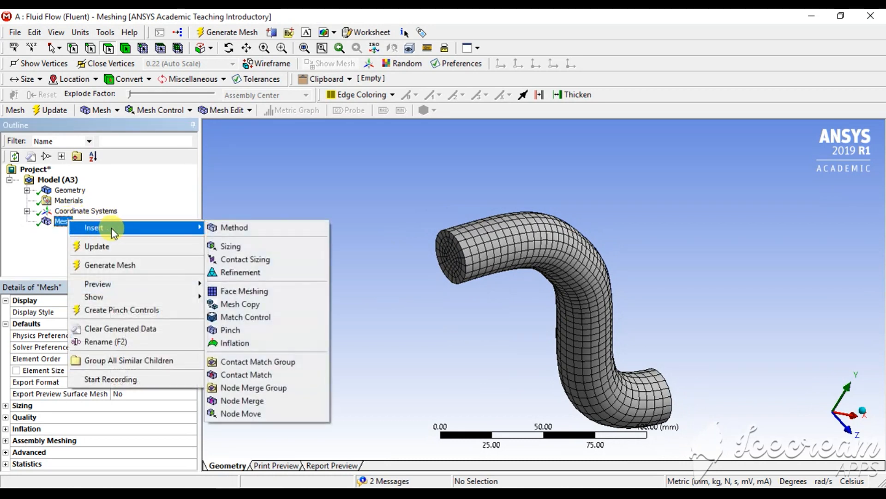
{"action": "left_click", "coordinate": [227, 226]}
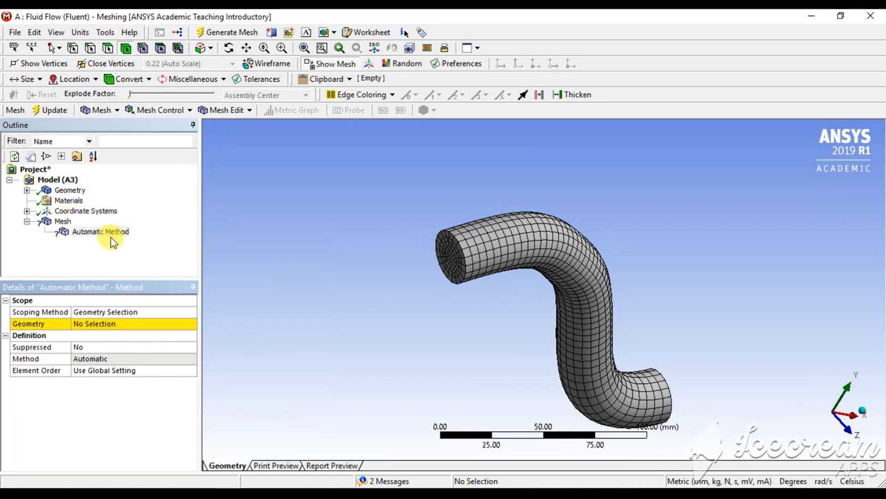
{"action": "left_click", "coordinate": [95, 323]}
{"action": "left_click", "coordinate": [492, 256]}
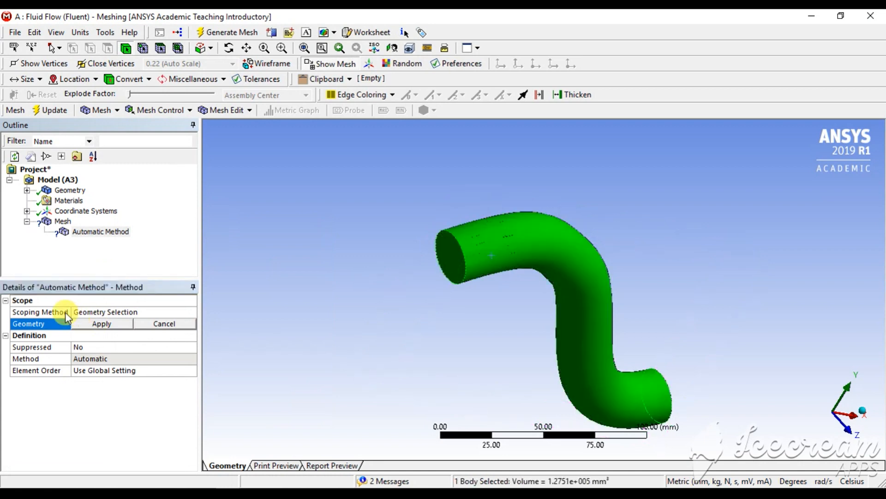
{"action": "left_click", "coordinate": [102, 324]}
{"action": "left_click", "coordinate": [189, 360]}
{"action": "left_click", "coordinate": [190, 361]}
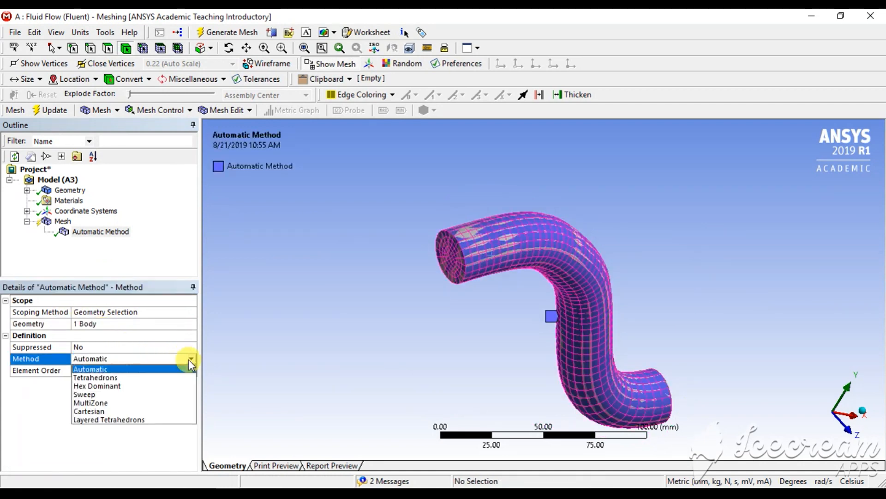
{"action": "left_click", "coordinate": [160, 381]}
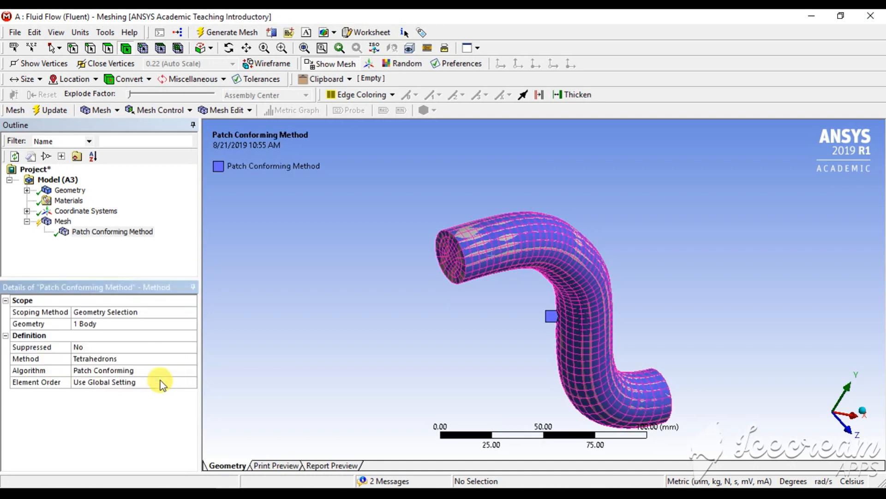
Step: Regenerate the pipe mesh with the tetrahedral method and inspect the elements around the upper end face
{"action": "left_click", "coordinate": [62, 221]}
{"action": "right_click", "coordinate": [61, 220]}
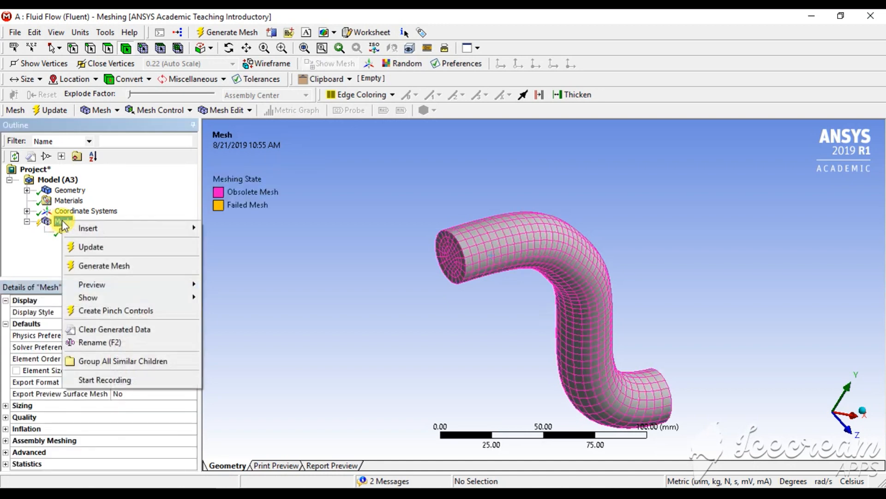
{"action": "left_click", "coordinate": [114, 266]}
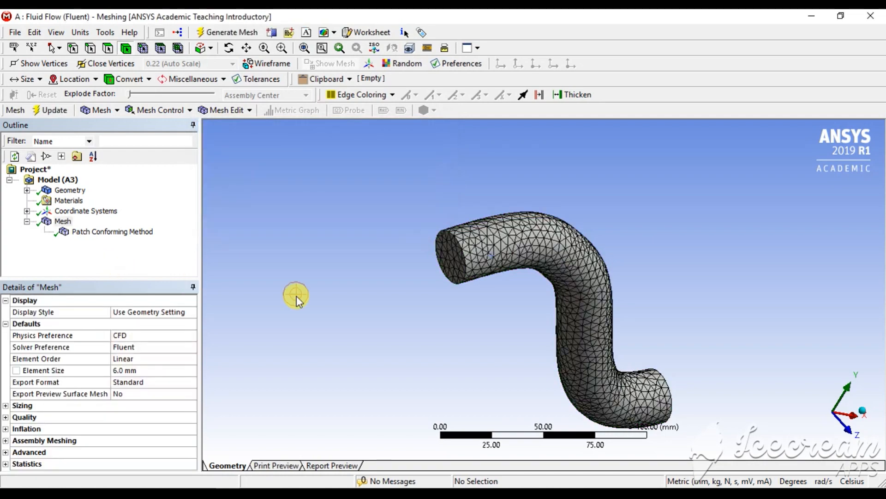
{"action": "middle_click_drag", "start_coordinate": [437, 300], "coordinate": [507, 271]}
{"action": "scroll", "coordinate": [493, 276], "scroll_direction": "up", "scroll_amount": 3}
{"action": "middle_click_drag", "start_coordinate": [234, 311], "coordinate": [299, 264]}
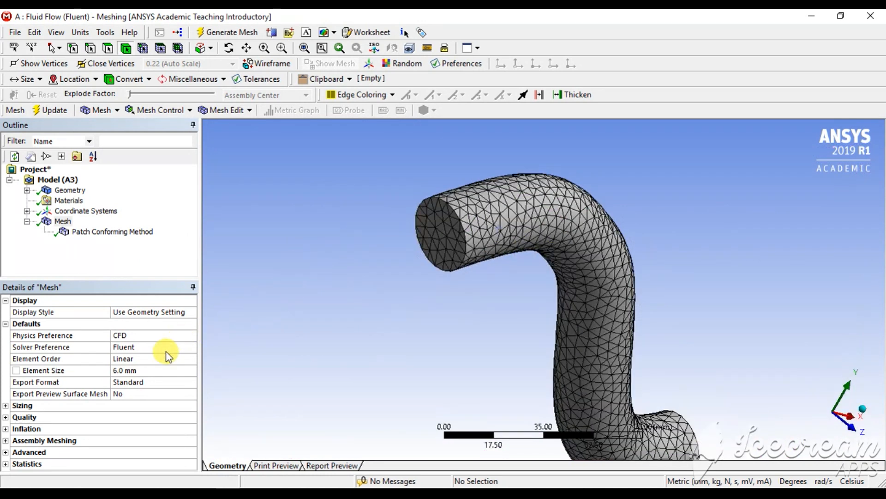
Step: Set the global mesh element size to 4 mm, update the mesh and inspect the refined pipe
{"action": "left_click", "coordinate": [136, 369]}
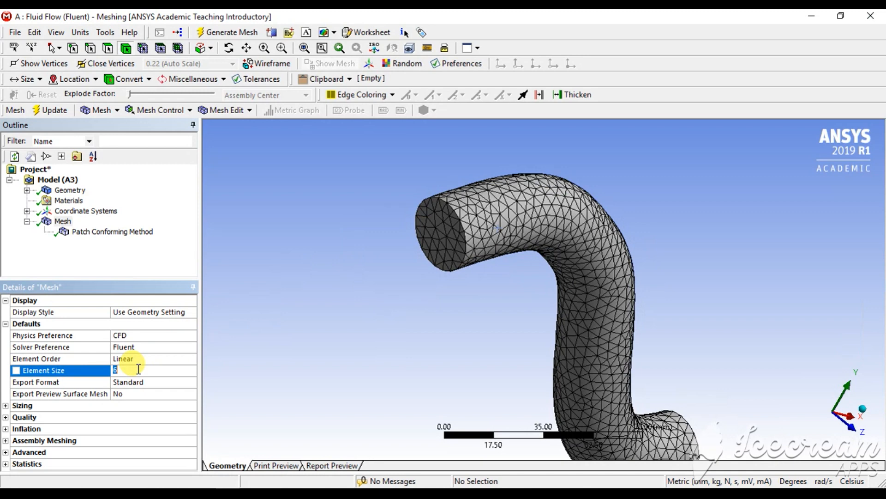
{"action": "type", "text": "4"}
{"action": "key", "text": "Return"}
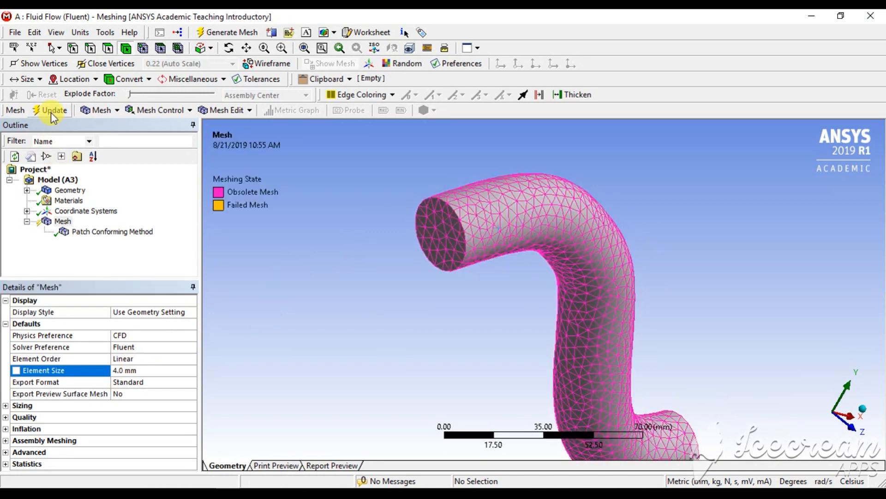
{"action": "left_click", "coordinate": [52, 113]}
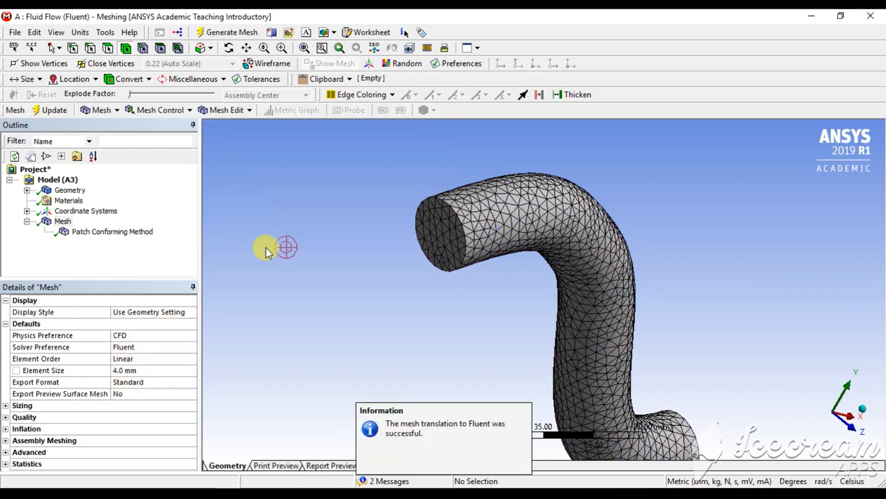
{"action": "scroll", "coordinate": [266, 248], "scroll_direction": "up", "scroll_amount": 3}
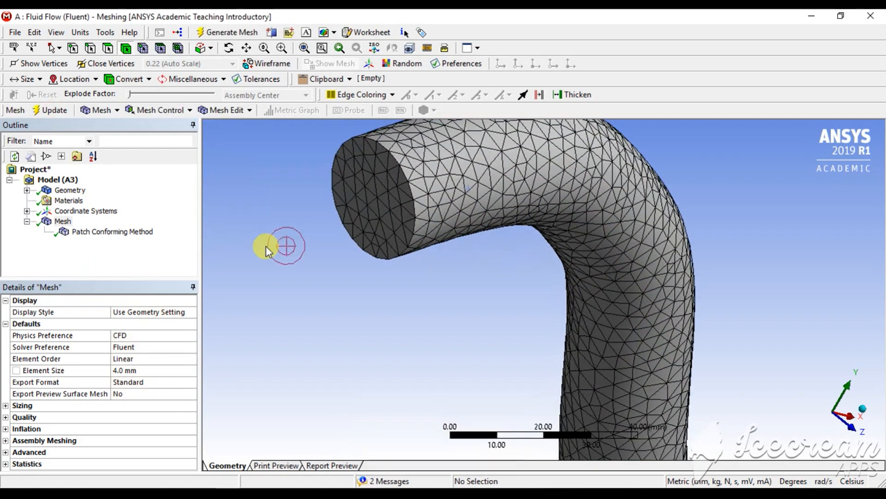
{"action": "scroll", "coordinate": [266, 246], "scroll_direction": "down", "scroll_amount": 5}
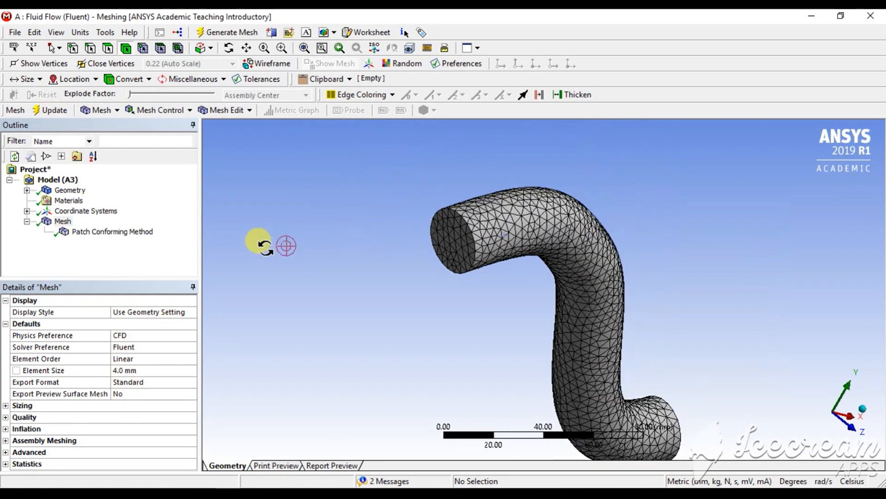
{"action": "middle_click_drag", "start_coordinate": [266, 245], "coordinate": [271, 258]}
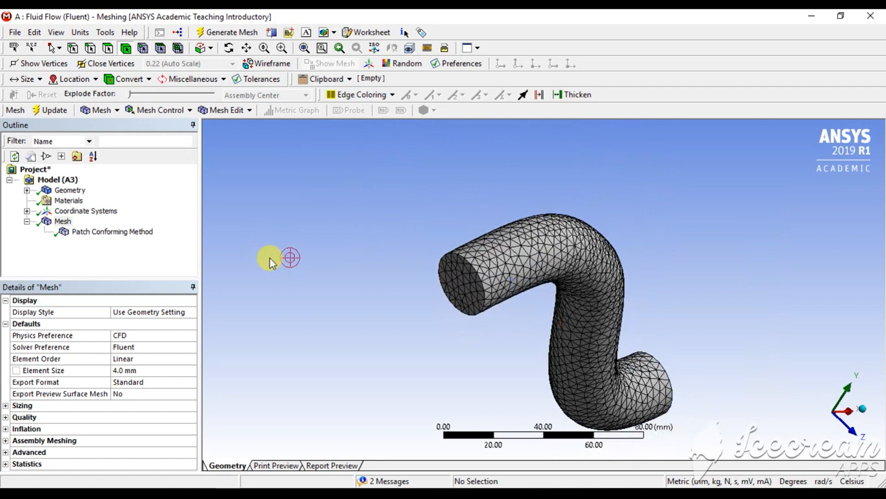
{"action": "scroll", "coordinate": [421, 311], "scroll_direction": "up", "scroll_amount": 3}
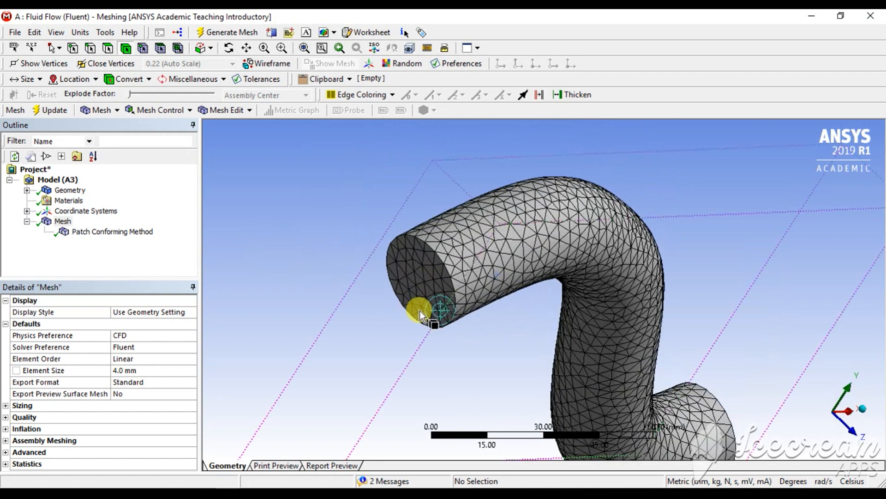
{"action": "scroll", "coordinate": [420, 311], "scroll_direction": "down", "scroll_amount": 4}
{"action": "middle_click_drag", "start_coordinate": [420, 311], "coordinate": [428, 316]}
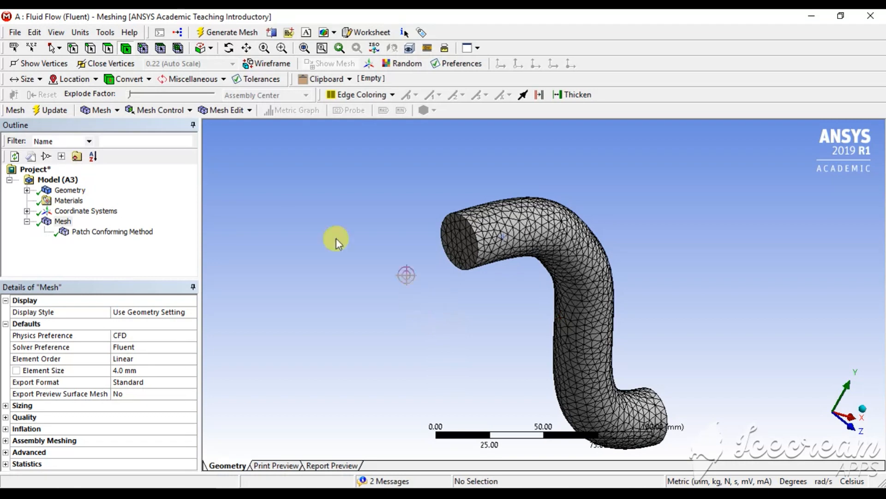
Step: Create a named selection called inlet from the pipe's upper end face
{"action": "left_click", "coordinate": [108, 51]}
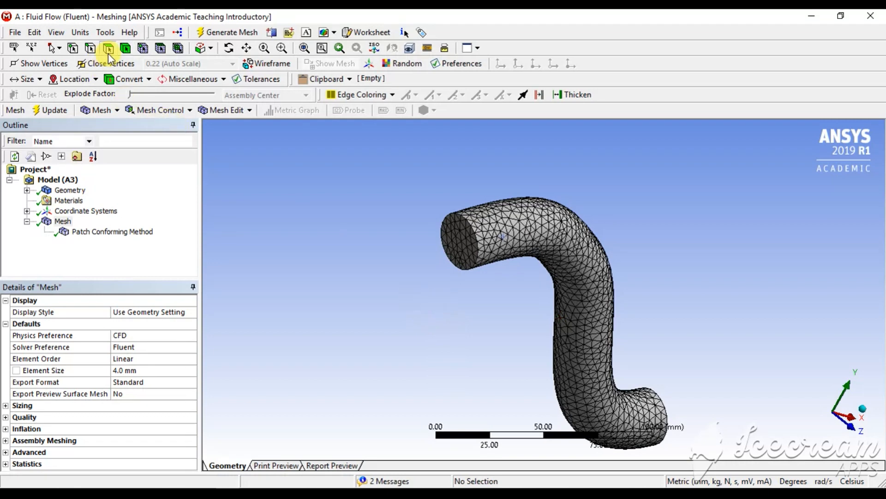
{"action": "left_click", "coordinate": [464, 247]}
{"action": "middle_click_drag", "start_coordinate": [466, 246], "coordinate": [401, 264]}
{"action": "middle_click_drag", "start_coordinate": [433, 203], "coordinate": [441, 221]}
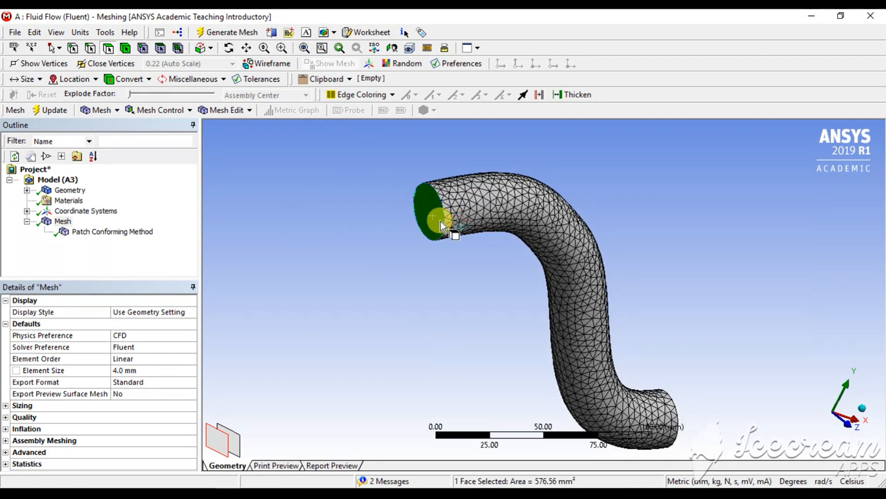
{"action": "key", "text": "n"}
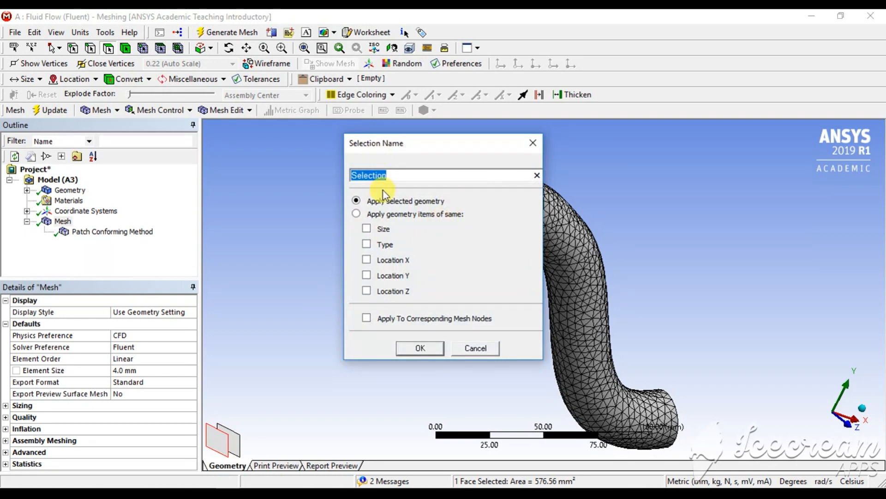
{"action": "type", "text": "inlet"}
{"action": "key", "text": "Return"}
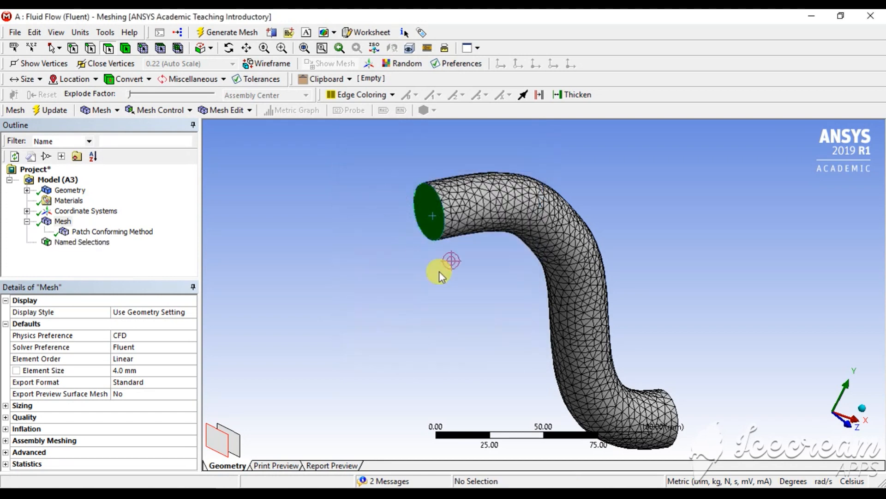
Step: Create a named selection called outlet from the pipe's lower end face
{"action": "middle_click_drag", "start_coordinate": [437, 270], "coordinate": [347, 280]}
{"action": "left_click", "coordinate": [725, 425]}
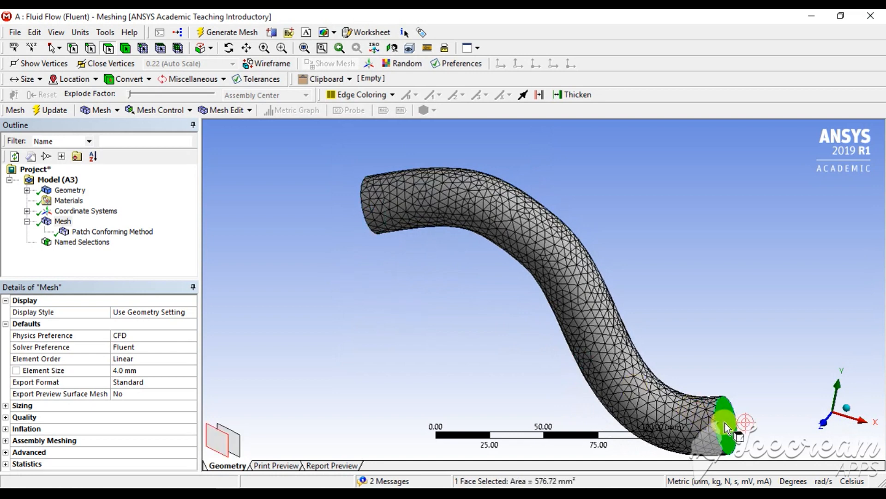
{"action": "key", "text": "n"}
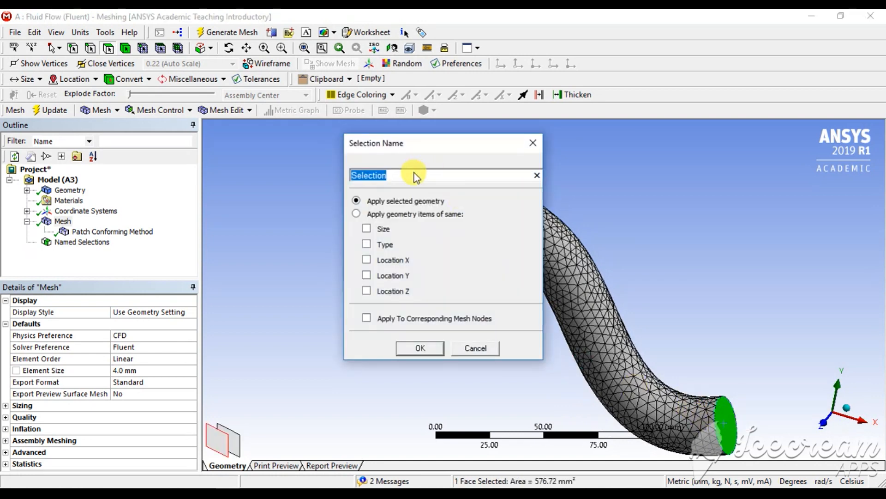
{"action": "type", "text": "o"}
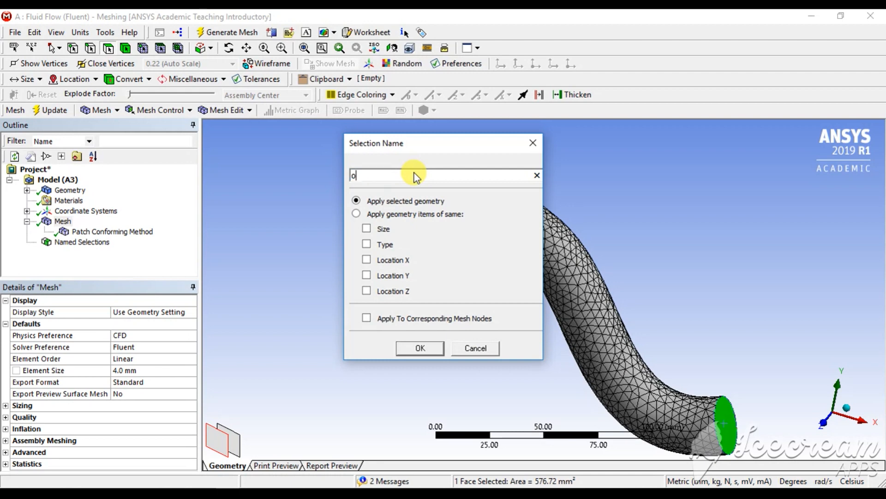
{"action": "type", "text": "utlet"}
{"action": "key", "text": "Return"}
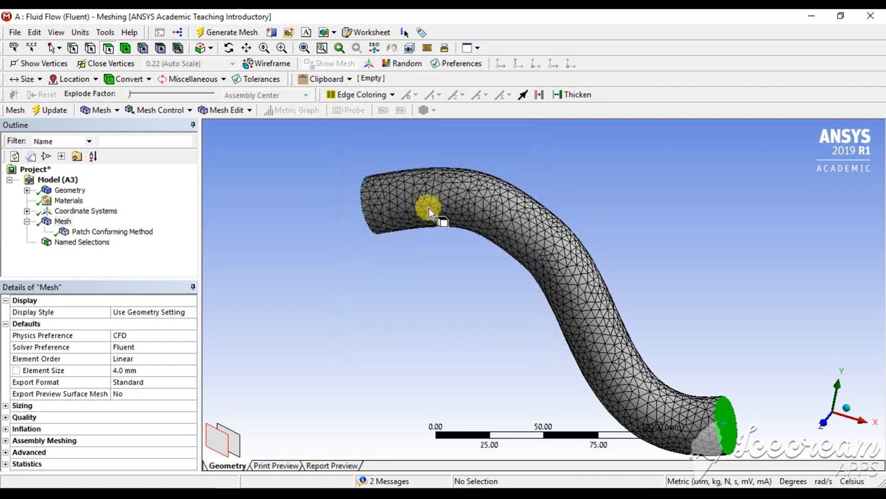
Step: Expand the named selections and check which faces the inlet and outlet entries cover
{"action": "middle_click_drag", "start_coordinate": [446, 286], "coordinate": [549, 290]}
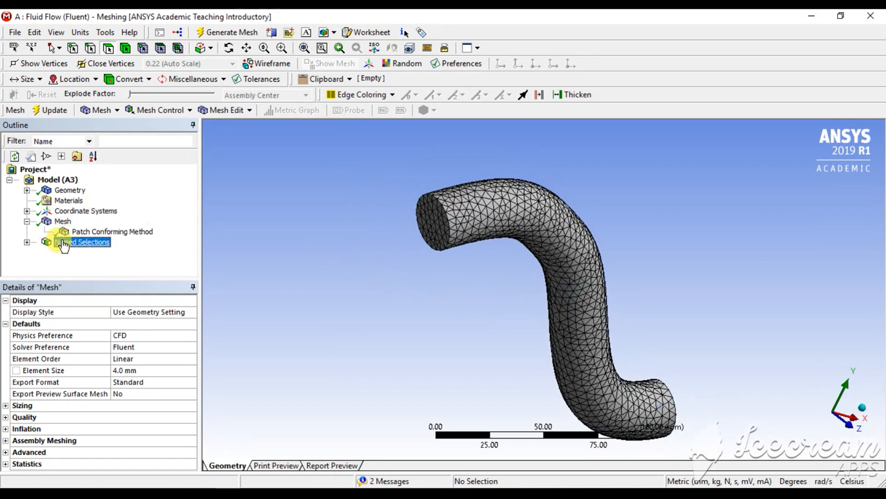
{"action": "left_click", "coordinate": [79, 242]}
{"action": "left_click", "coordinate": [26, 242]}
{"action": "left_click", "coordinate": [77, 253]}
{"action": "left_click", "coordinate": [82, 262]}
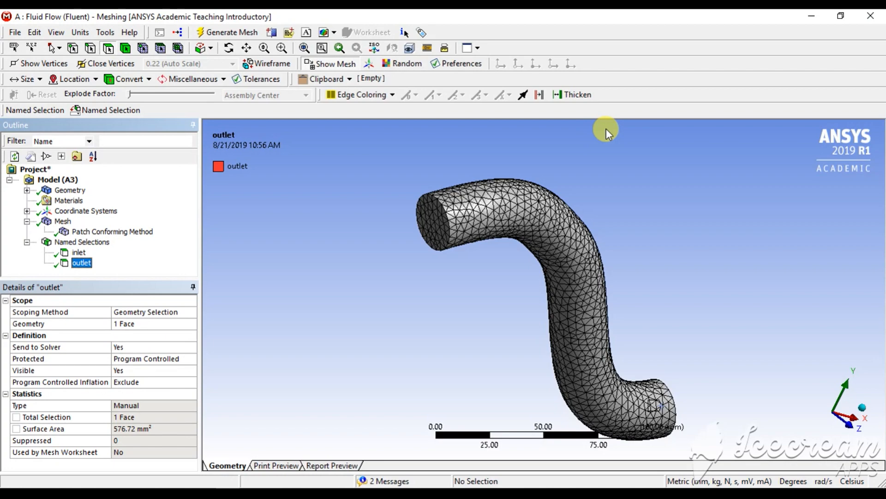
Step: Switch to Workbench and update the Mesh cell of the Fluid Flow (Fluent) system
{"action": "key", "text": "alt+Tab"}
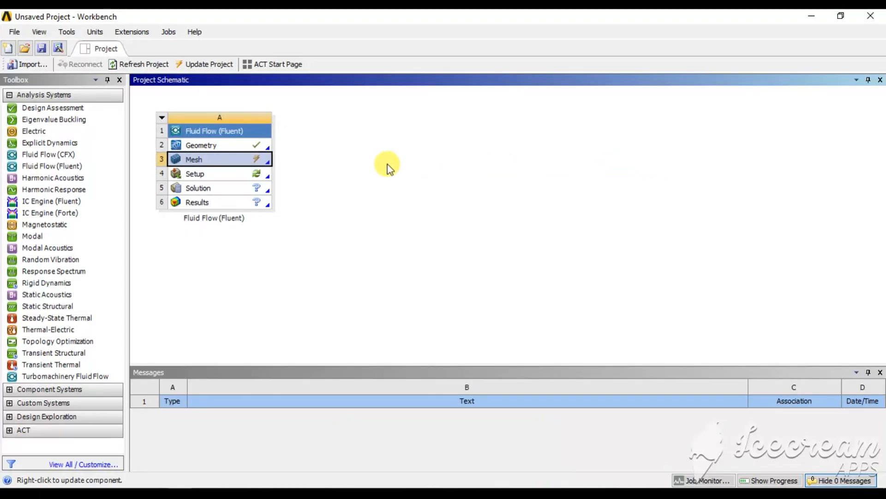
{"action": "right_click", "coordinate": [256, 159]}
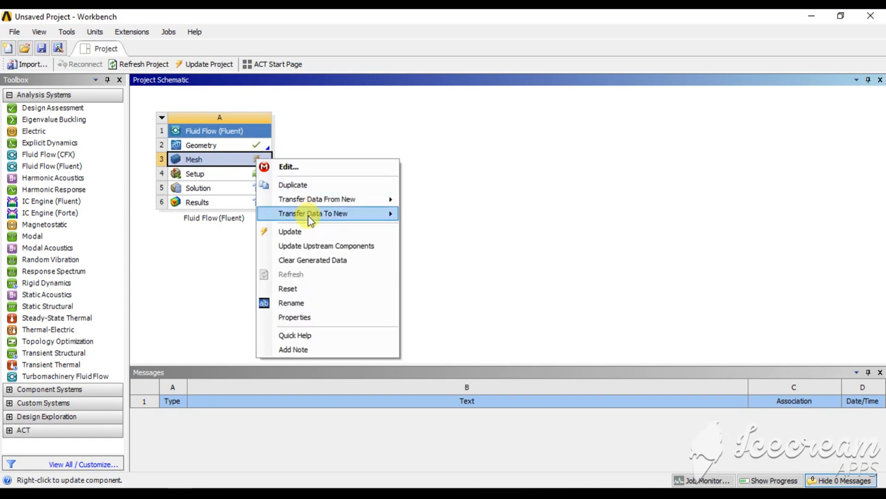
{"action": "left_click", "coordinate": [306, 228]}
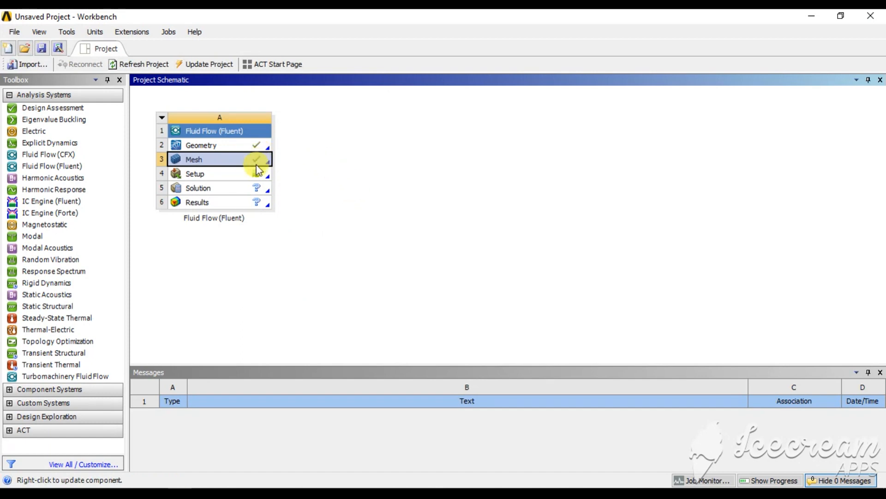
Step: Open the Setup cell of the Fluid Flow (Fluent) system and enable Double Precision for the launch
{"action": "double_click", "coordinate": [257, 179]}
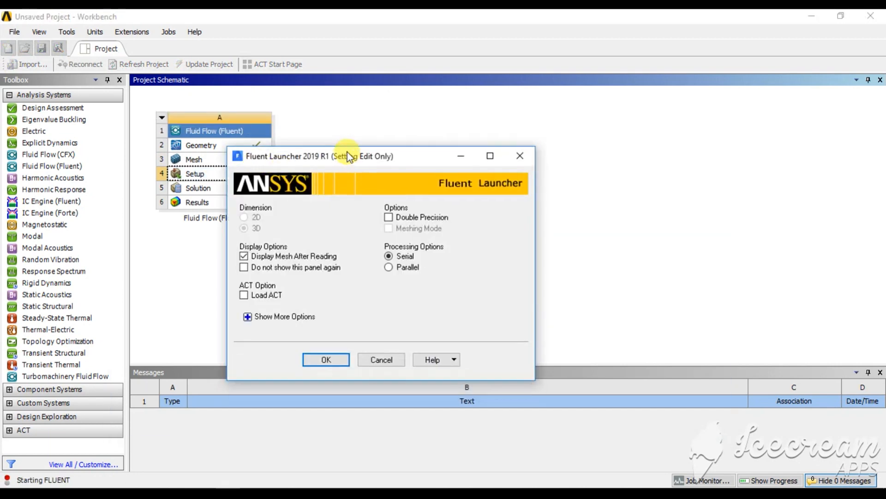
{"action": "left_click_drag", "start_coordinate": [347, 152], "coordinate": [350, 112]}
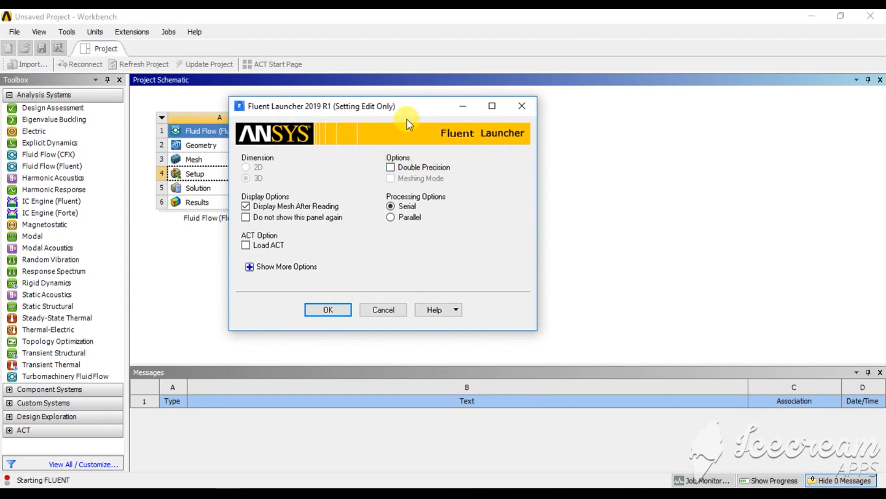
{"action": "left_click", "coordinate": [399, 168]}
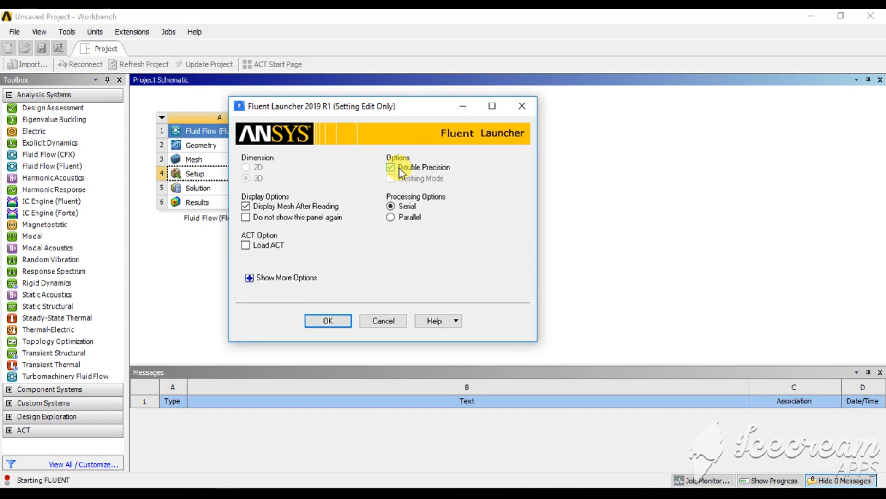
{"action": "left_click", "coordinate": [406, 219]}
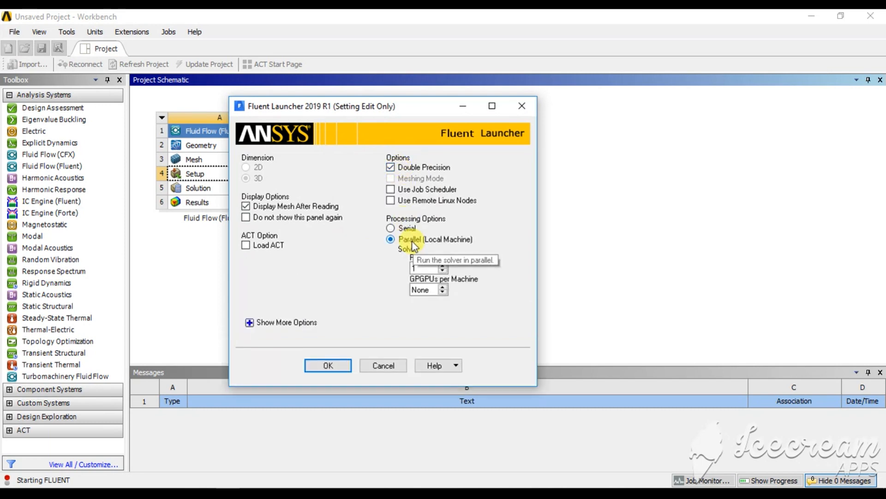
{"action": "left_click", "coordinate": [442, 264]}
{"action": "left_click", "coordinate": [443, 264]}
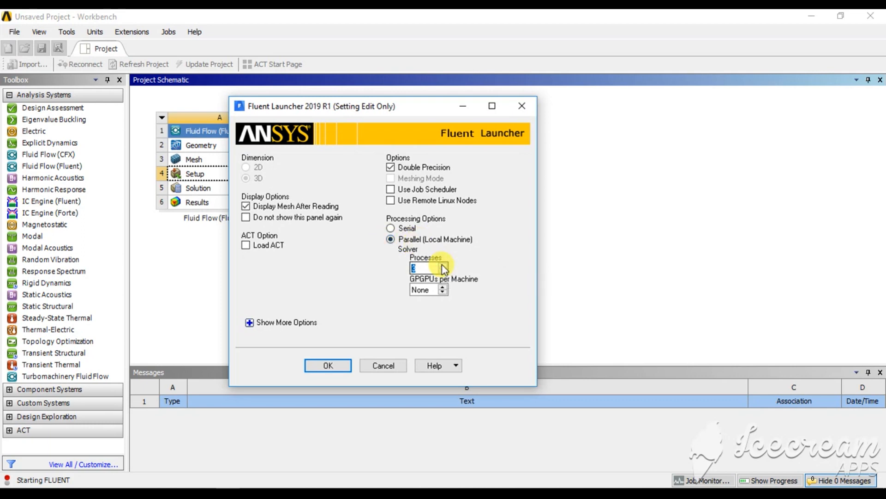
{"action": "left_click", "coordinate": [442, 265]}
{"action": "left_click", "coordinate": [444, 270]}
{"action": "left_click", "coordinate": [444, 270]}
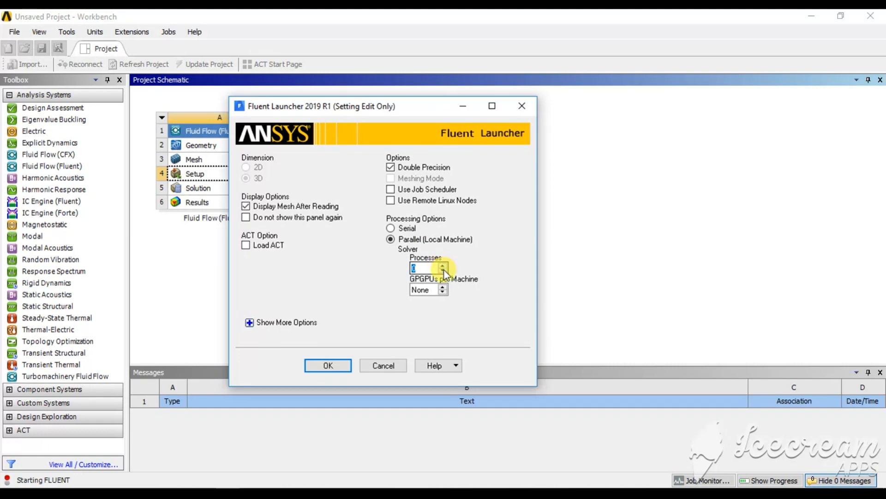
{"action": "left_click", "coordinate": [406, 228]}
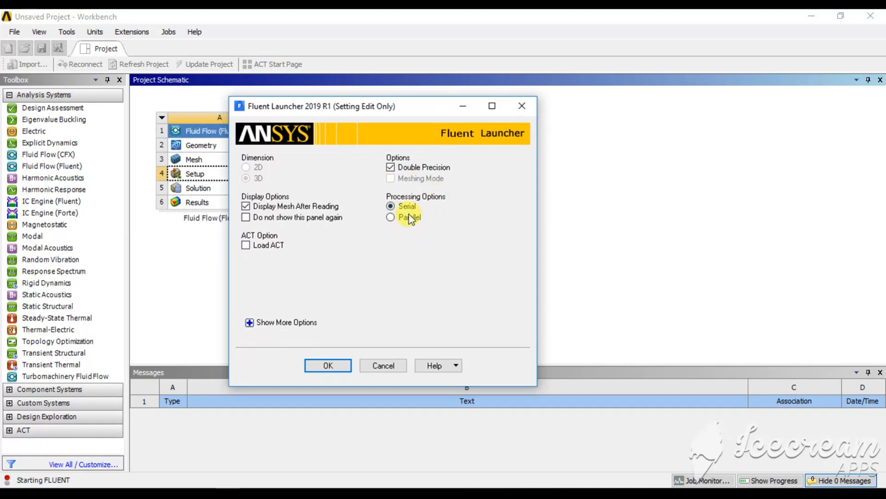
Step: Launch Fluent with serial processing and show the mesh in the graphics view
{"action": "left_click", "coordinate": [327, 365]}
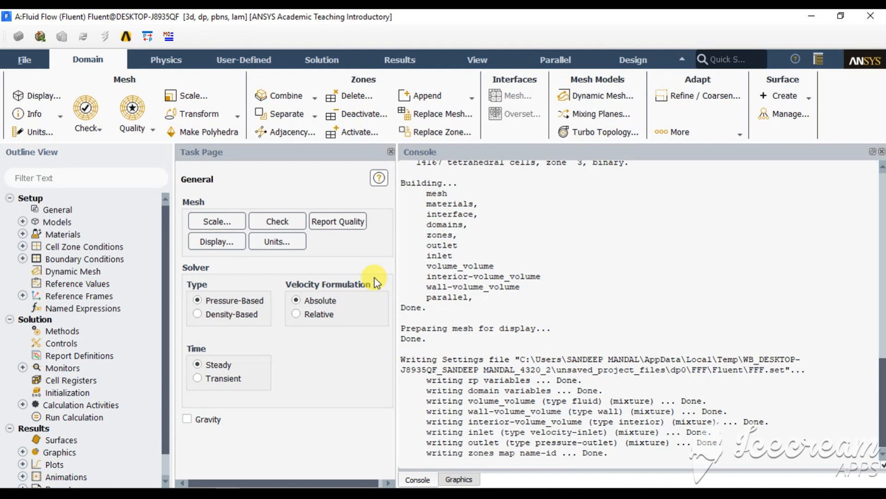
{"action": "left_click", "coordinate": [459, 480]}
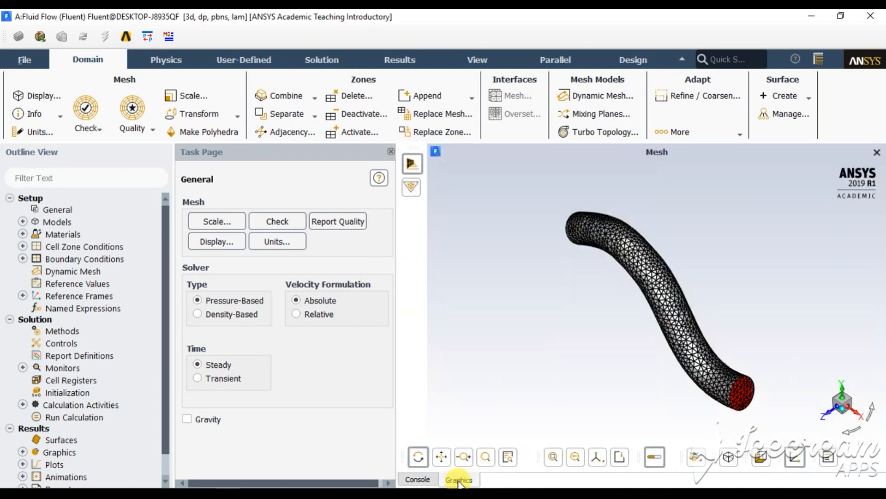
Step: Examine the pipe mesh from several angles, including close-ups of the inlet and outlet end faces
{"action": "left_click_drag", "start_coordinate": [563, 323], "coordinate": [590, 419]}
{"action": "left_click_drag", "start_coordinate": [608, 277], "coordinate": [642, 227]}
{"action": "scroll", "coordinate": [664, 230], "scroll_direction": "up", "scroll_amount": 3}
{"action": "left_click_drag", "start_coordinate": [553, 243], "coordinate": [604, 240]}
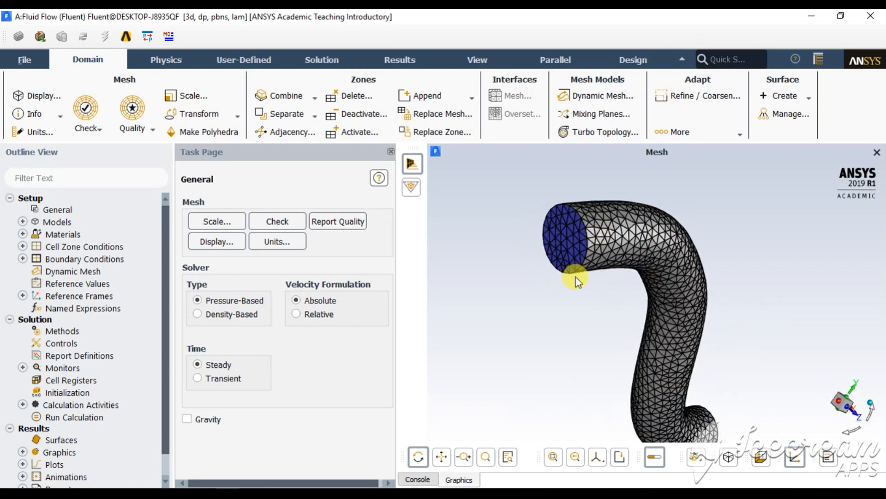
{"action": "scroll", "coordinate": [574, 280], "scroll_direction": "down", "scroll_amount": 3}
{"action": "left_click_drag", "start_coordinate": [633, 283], "coordinate": [625, 342]}
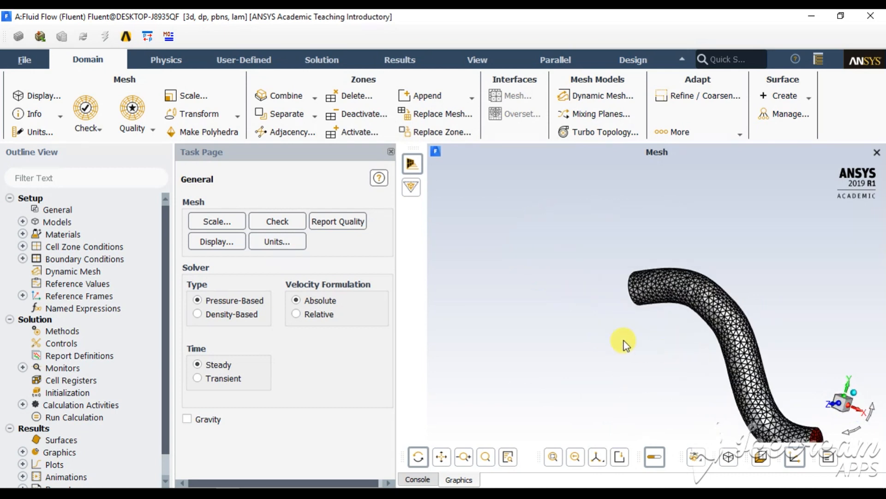
{"action": "scroll", "coordinate": [615, 334], "scroll_direction": "down", "scroll_amount": 3}
{"action": "scroll", "coordinate": [764, 436], "scroll_direction": "up", "scroll_amount": 3}
{"action": "scroll", "coordinate": [699, 367], "scroll_direction": "up", "scroll_amount": 3}
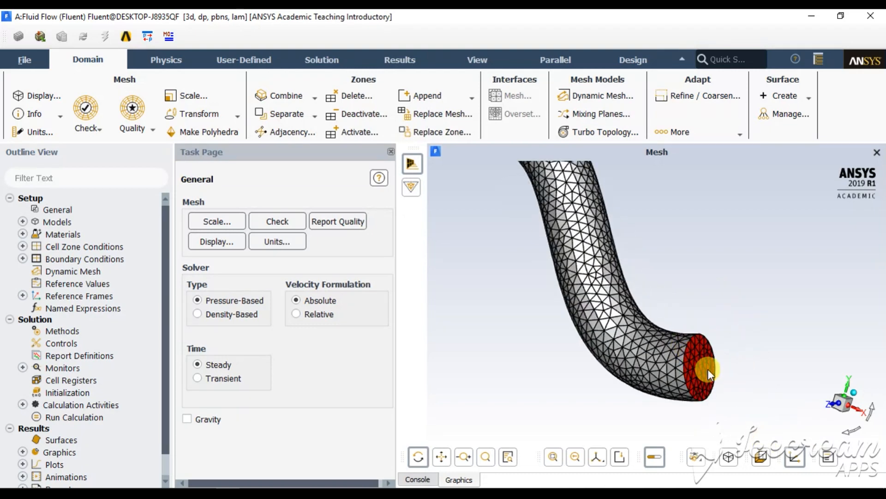
{"action": "scroll", "coordinate": [707, 369], "scroll_direction": "down", "scroll_amount": 3}
{"action": "left_click_drag", "start_coordinate": [728, 376], "coordinate": [715, 400]}
{"action": "scroll", "coordinate": [666, 311], "scroll_direction": "up", "scroll_amount": 3}
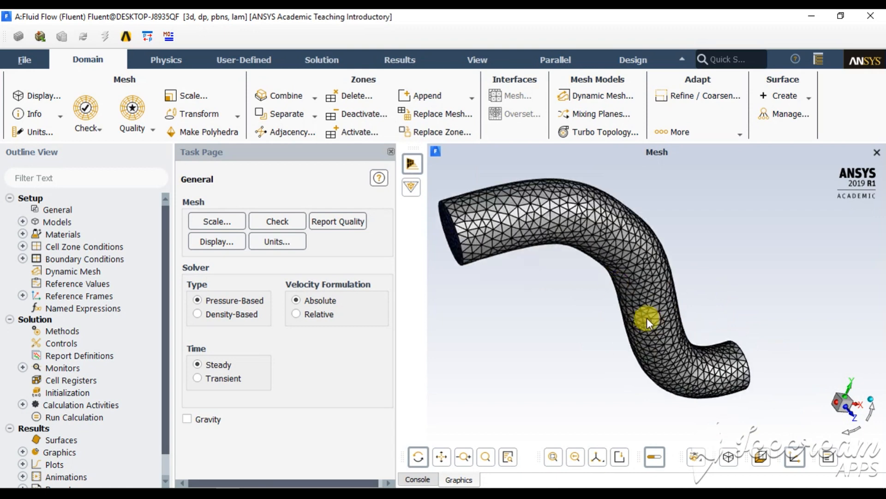
{"action": "scroll", "coordinate": [666, 322], "scroll_direction": "down", "scroll_amount": 3}
{"action": "scroll", "coordinate": [700, 259], "scroll_direction": "up", "scroll_amount": 3}
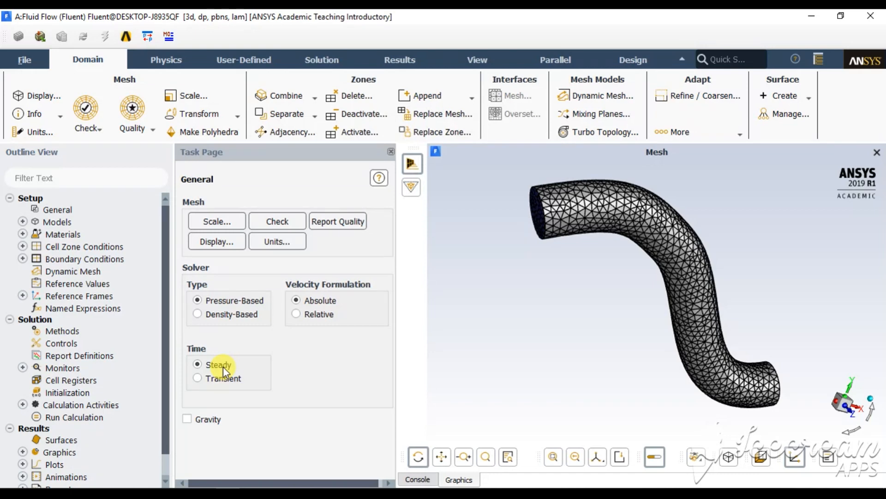
{"action": "left_click_drag", "start_coordinate": [437, 355], "coordinate": [618, 318]}
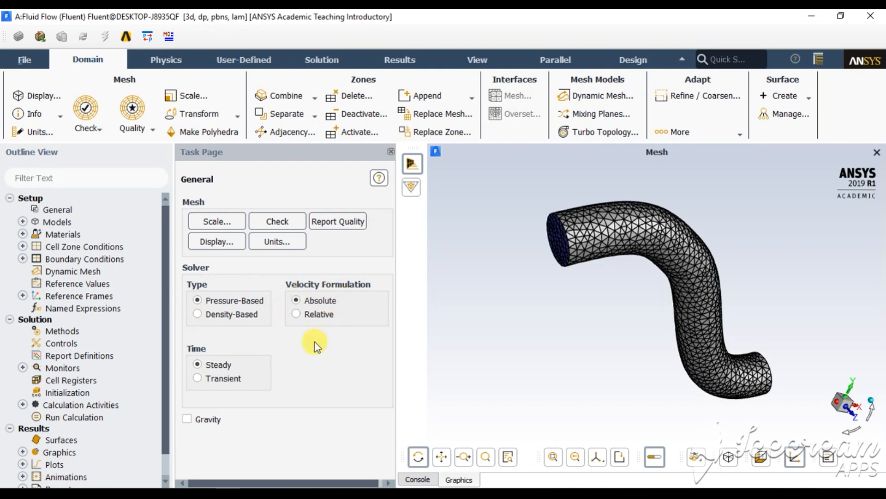
Step: Enable gravity and set the Y gravitational acceleration to -9.81 m/s2
{"action": "left_click", "coordinate": [223, 419]}
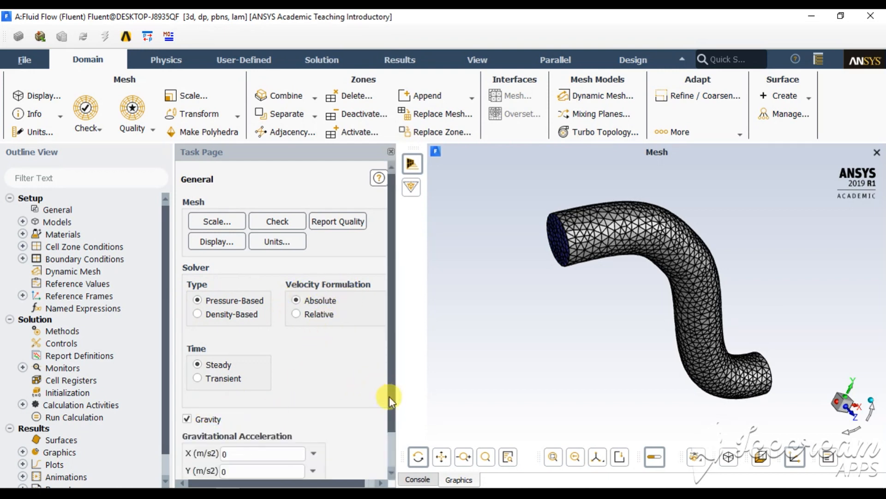
{"action": "scroll", "coordinate": [390, 396], "scroll_direction": "down", "scroll_amount": 3}
{"action": "scroll", "coordinate": [655, 341], "scroll_direction": "up", "scroll_amount": 2}
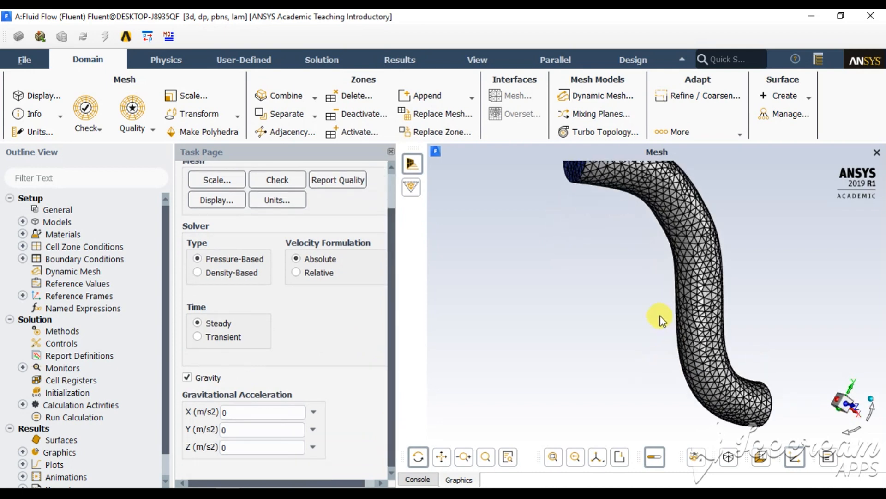
{"action": "scroll", "coordinate": [658, 323], "scroll_direction": "down", "scroll_amount": 2}
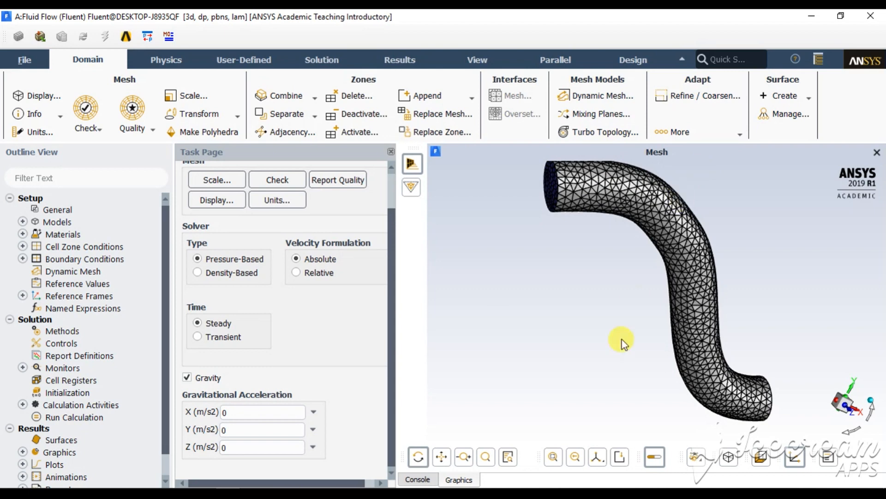
{"action": "left_click_drag", "start_coordinate": [231, 429], "coordinate": [192, 431]}
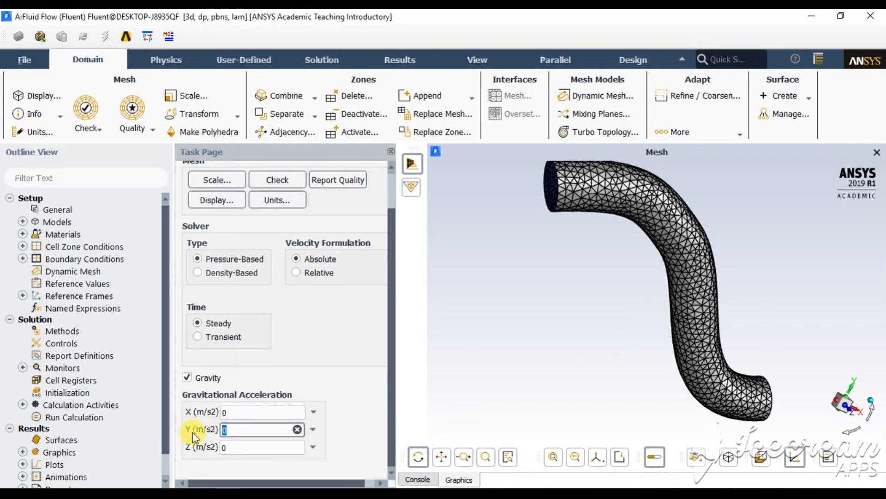
{"action": "type", "text": "-9.81"}
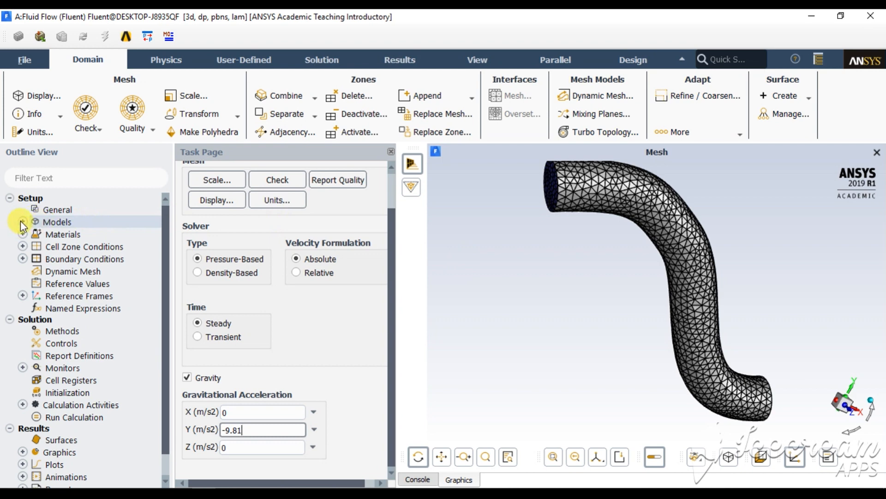
Step: Set the viscous model to k-epsilon (2 eqn), Realizable, with Scalable Wall Functions
{"action": "left_click", "coordinate": [161, 58]}
{"action": "left_click", "coordinate": [434, 120]}
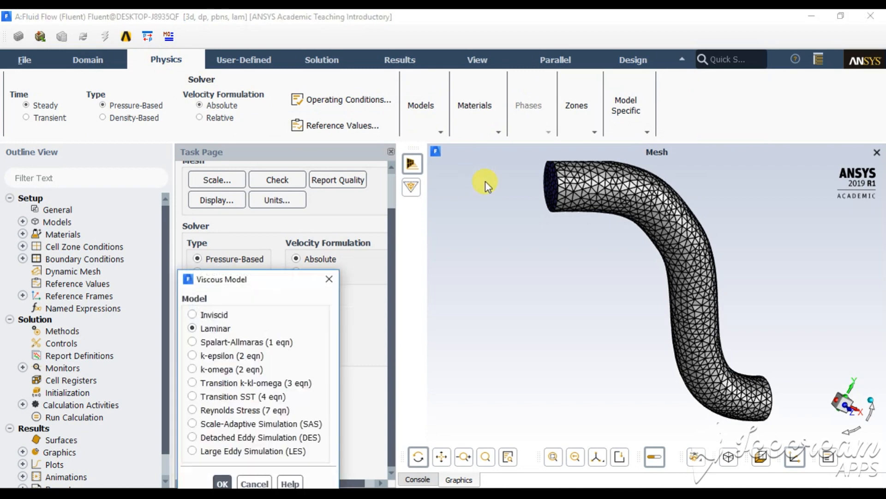
{"action": "left_click_drag", "start_coordinate": [243, 280], "coordinate": [242, 162]}
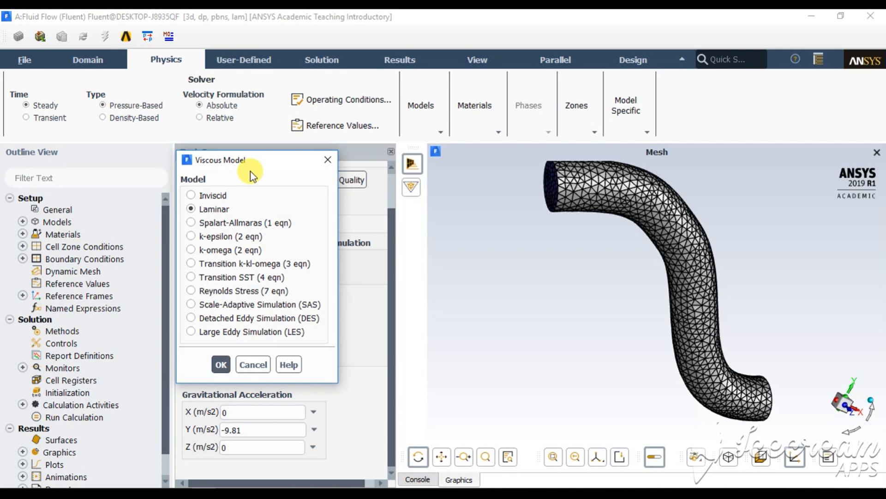
{"action": "left_click", "coordinate": [217, 234]}
{"action": "left_click_drag", "start_coordinate": [276, 160], "coordinate": [252, 35]}
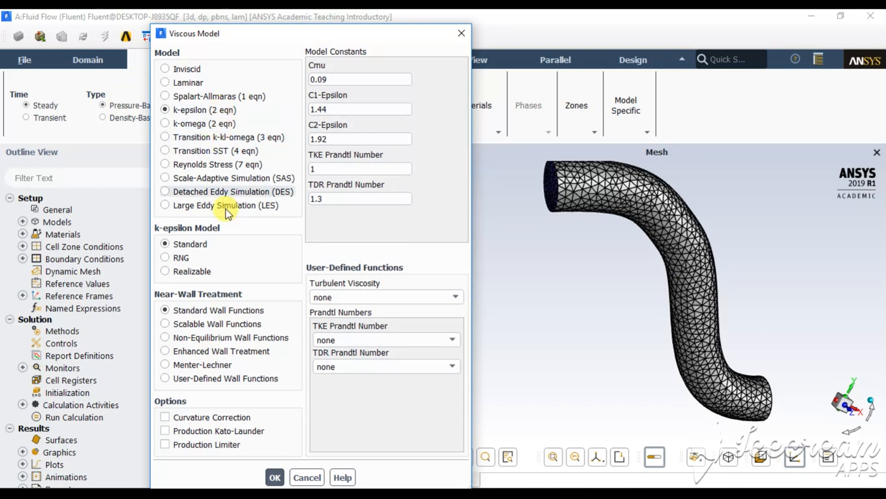
{"action": "left_click", "coordinate": [193, 272]}
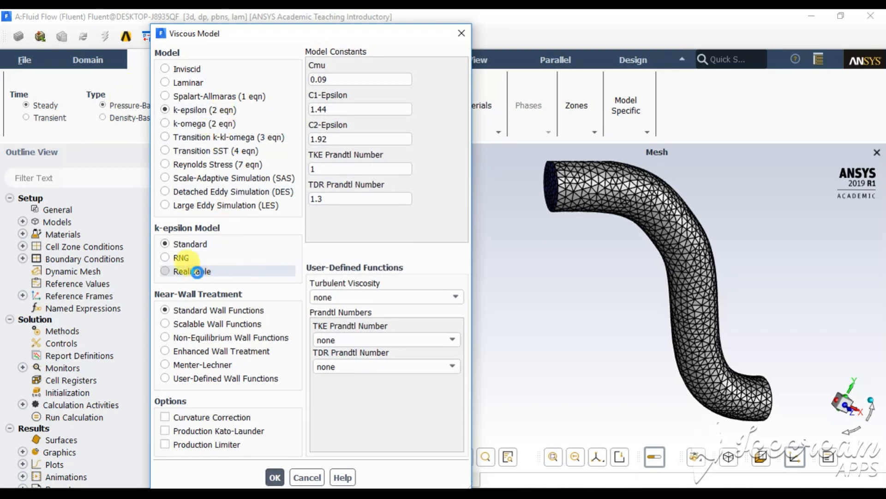
{"action": "left_click", "coordinate": [201, 325]}
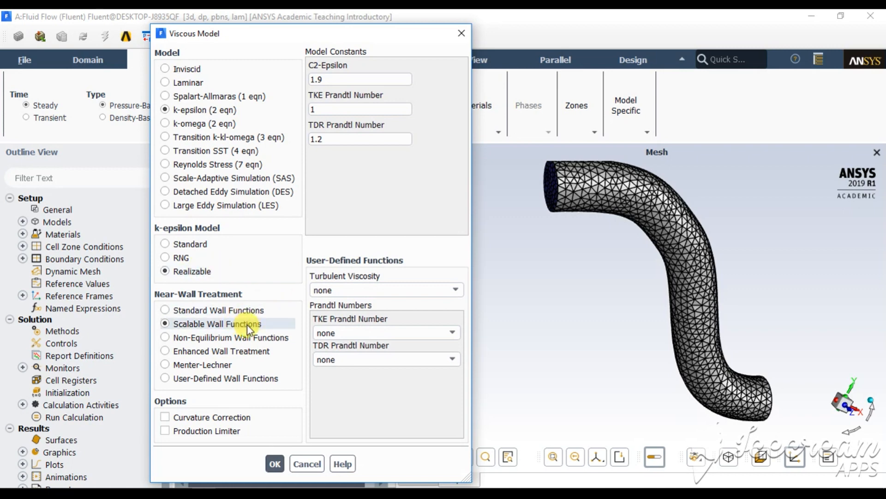
{"action": "left_click", "coordinate": [274, 463]}
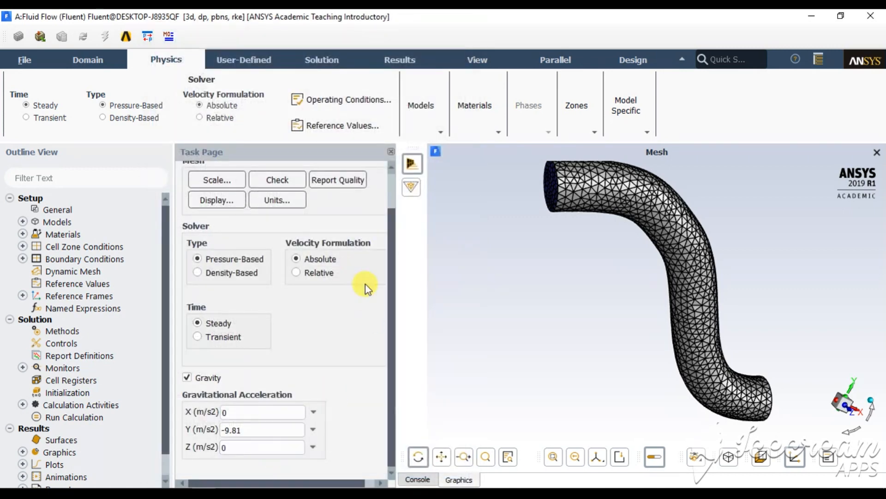
Step: Copy water-liquid (h2o<l>) from the Fluent database into the case's fluid materials and check the materials list
{"action": "left_click", "coordinate": [481, 124]}
{"action": "left_click", "coordinate": [483, 162]}
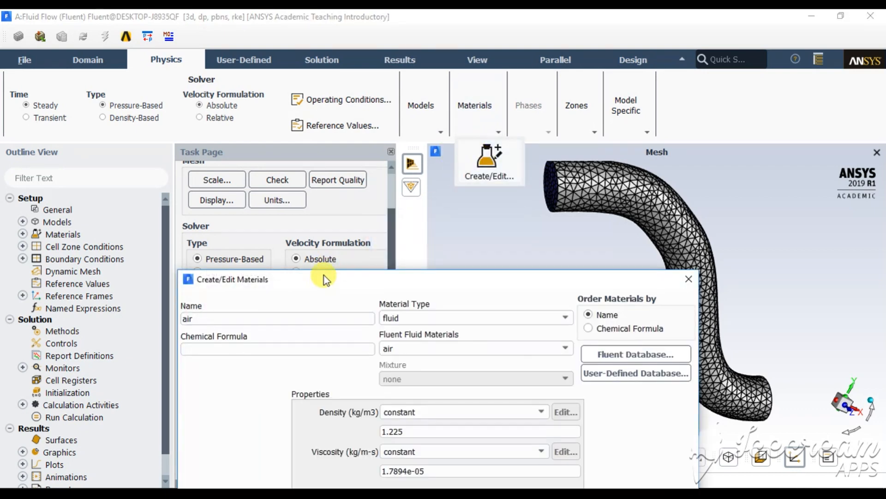
{"action": "left_click_drag", "start_coordinate": [324, 275], "coordinate": [217, 143]}
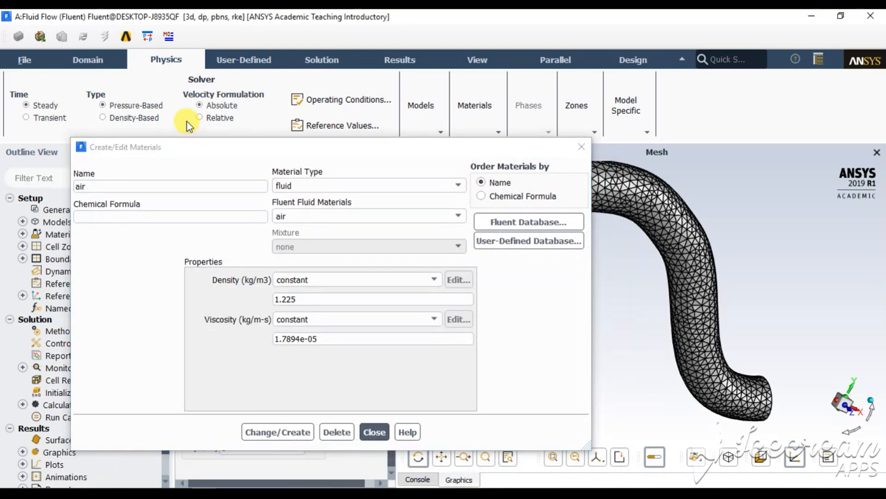
{"action": "left_click", "coordinate": [406, 219]}
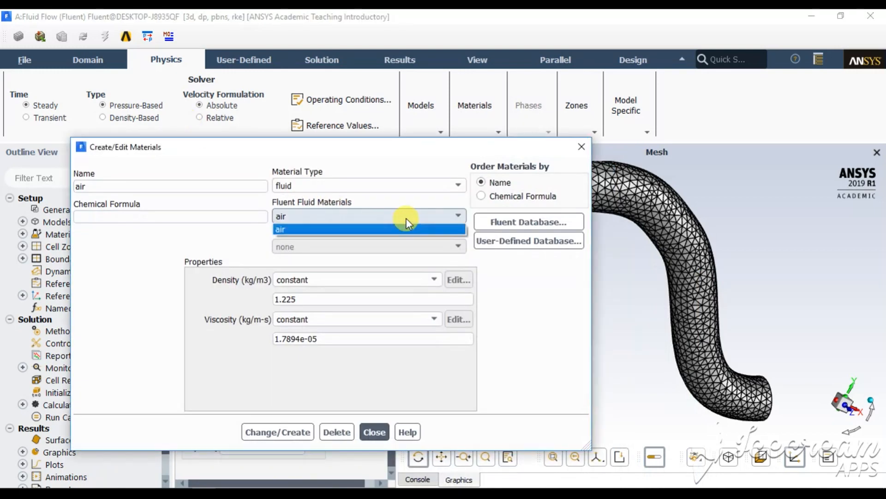
{"action": "left_click", "coordinate": [406, 227]}
{"action": "left_click", "coordinate": [520, 225]}
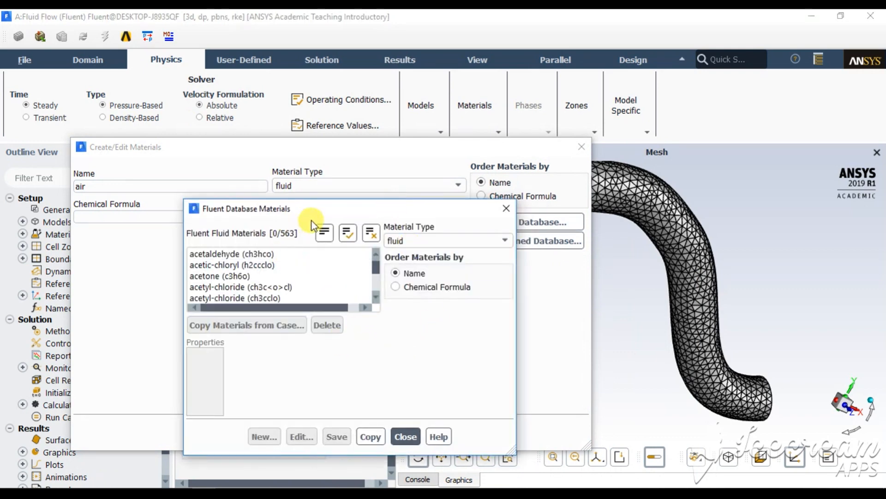
{"action": "left_click_drag", "start_coordinate": [375, 267], "coordinate": [376, 289]}
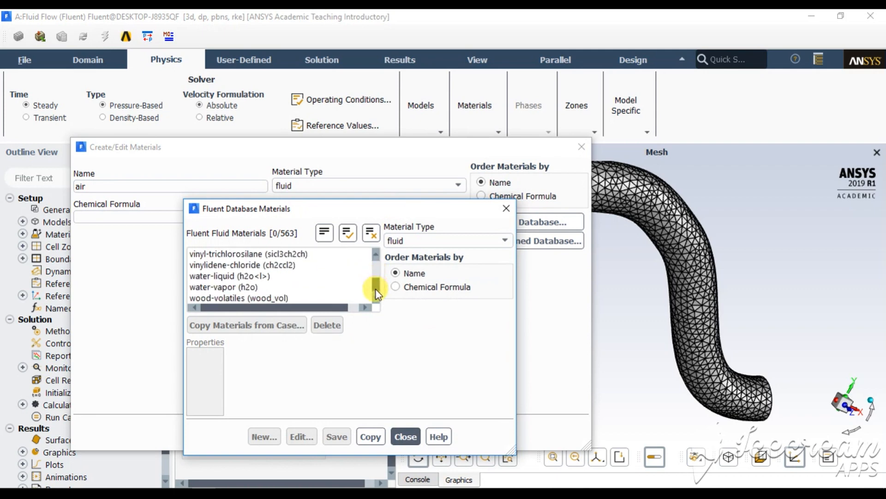
{"action": "left_click", "coordinate": [269, 276]}
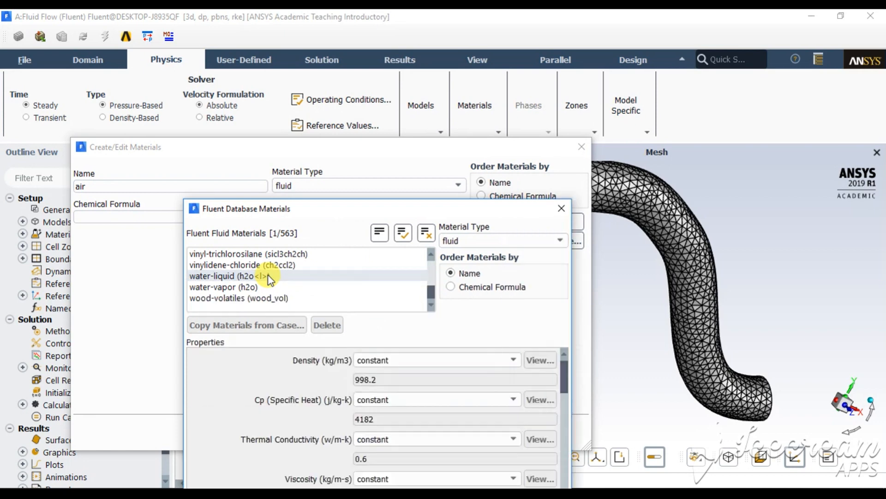
{"action": "left_click_drag", "start_coordinate": [364, 207], "coordinate": [367, 143]}
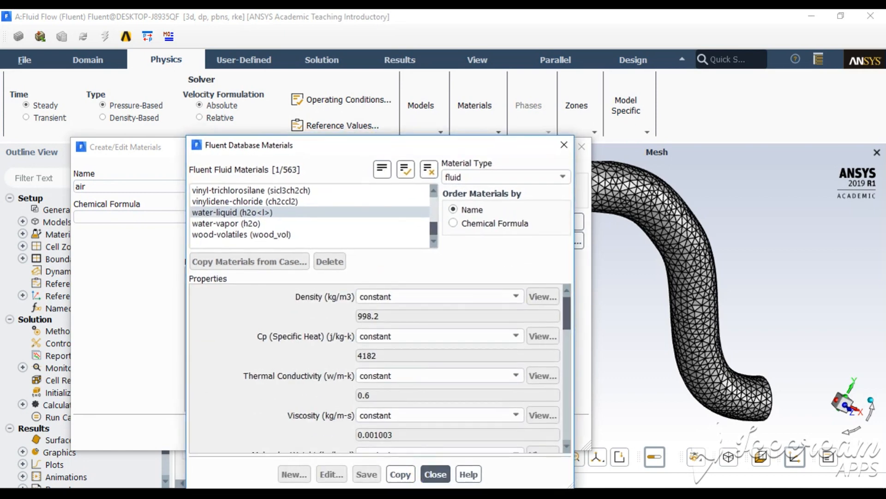
{"action": "left_click", "coordinate": [401, 474]}
{"action": "left_click", "coordinate": [441, 474]}
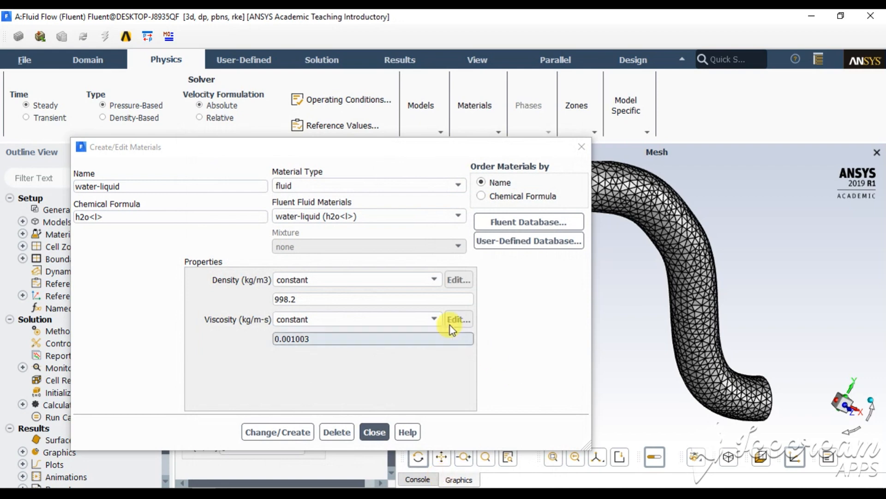
{"action": "left_click", "coordinate": [459, 217]}
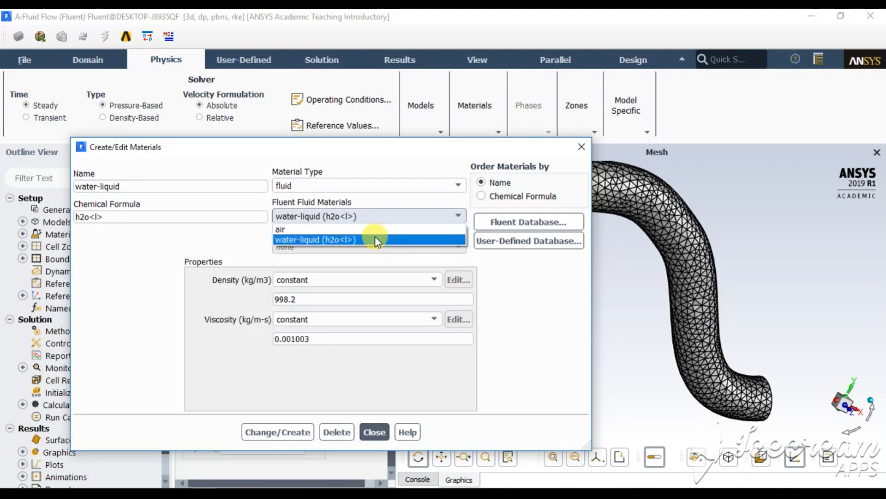
Step: Try to delete air from the case's fluid materials
{"action": "left_click", "coordinate": [375, 229]}
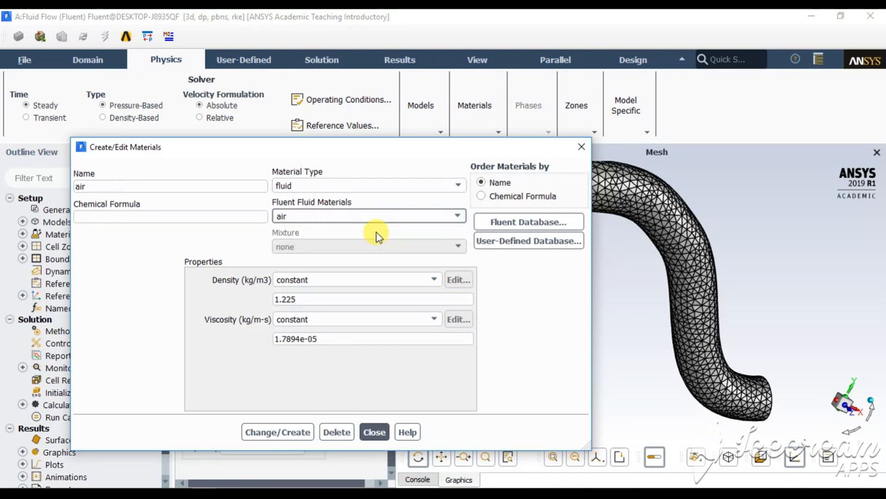
{"action": "left_click", "coordinate": [337, 432]}
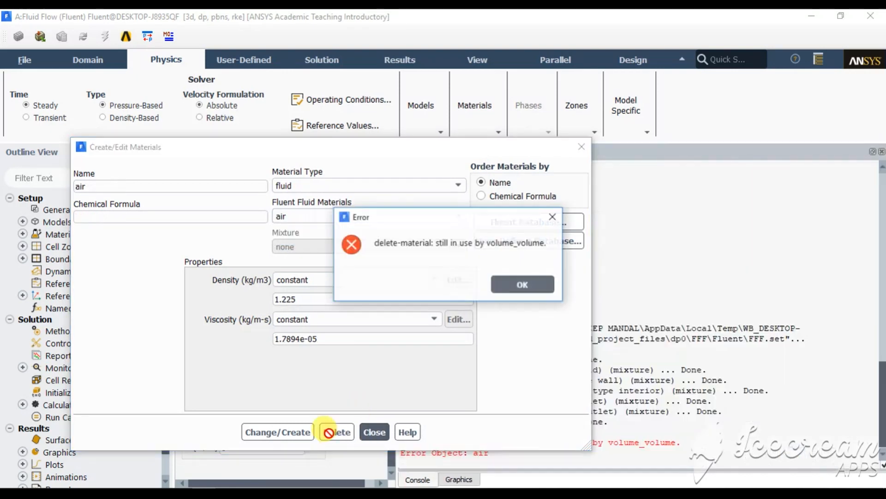
{"action": "left_click", "coordinate": [514, 286]}
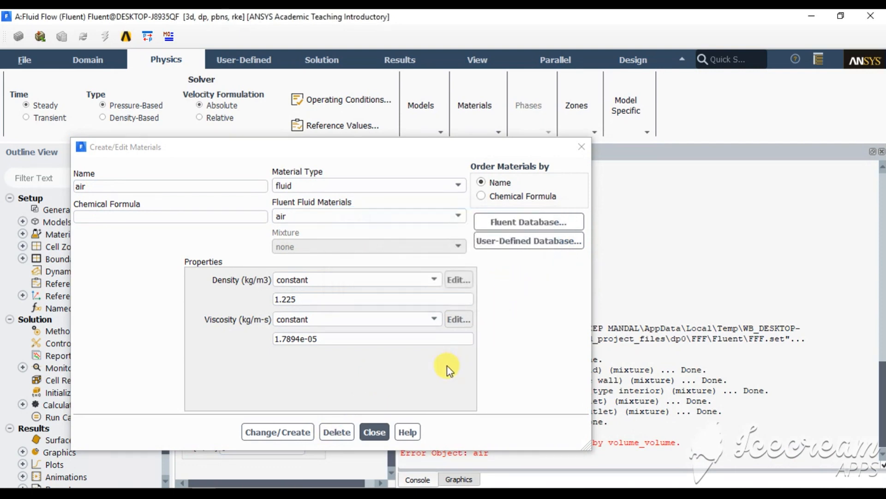
{"action": "left_click", "coordinate": [375, 432]}
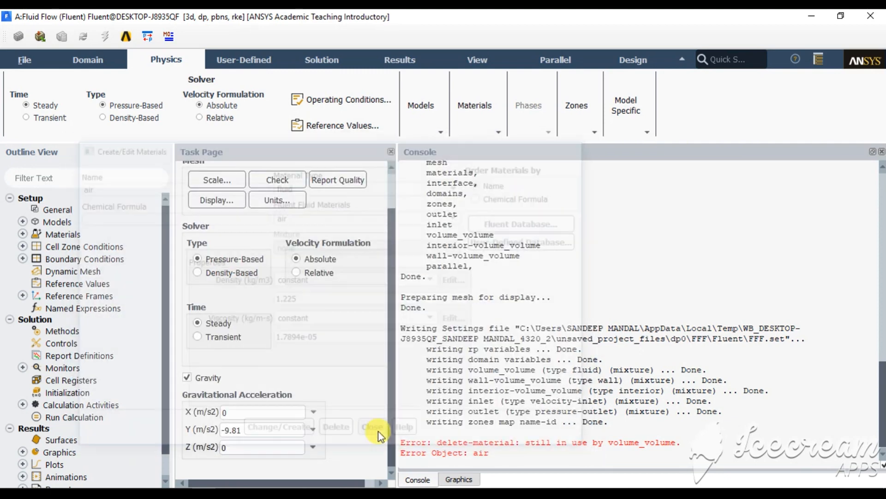
Step: Assign water-liquid as the material of the volume_volume cell zone
{"action": "left_click", "coordinate": [21, 245]}
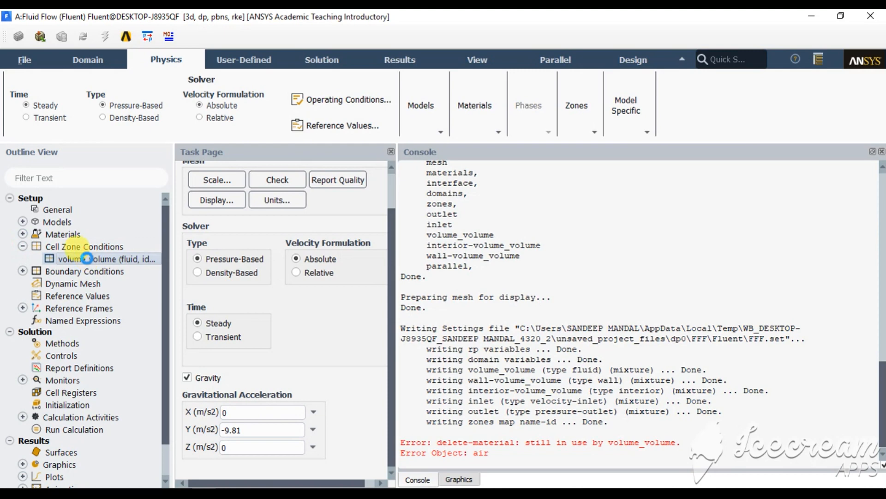
{"action": "double_click", "coordinate": [88, 258]}
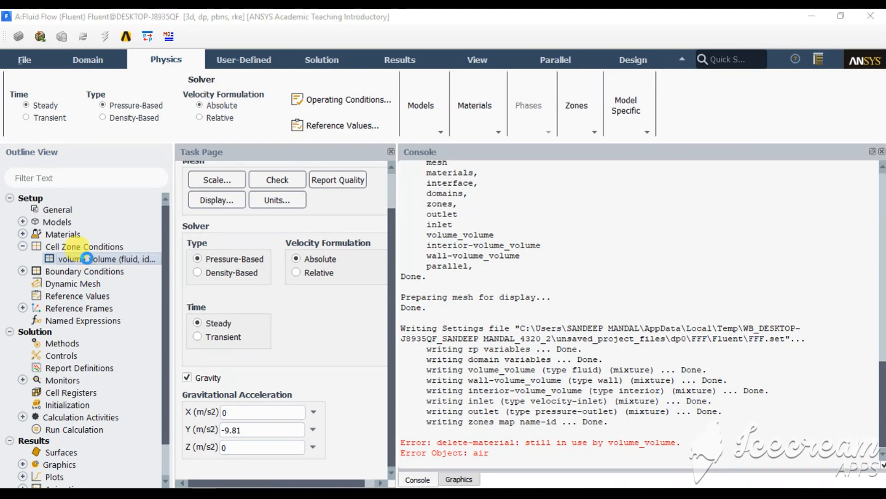
{"action": "left_click_drag", "start_coordinate": [238, 280], "coordinate": [235, 123]}
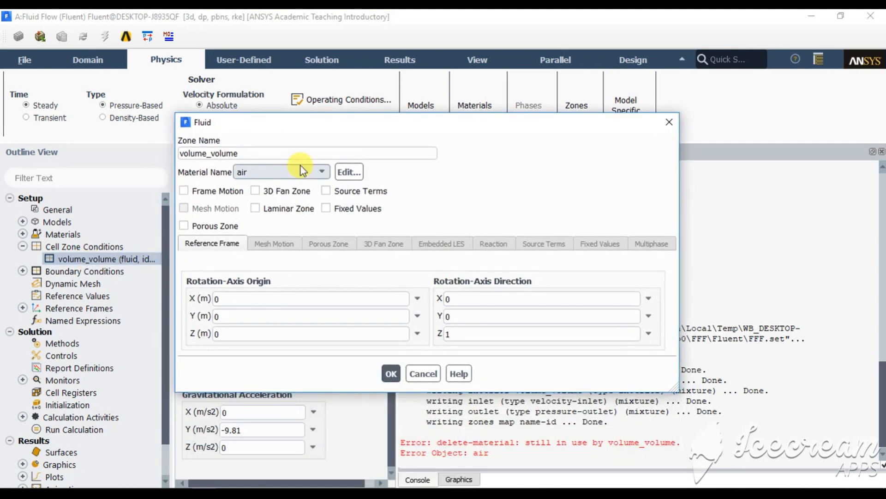
{"action": "left_click", "coordinate": [321, 173]}
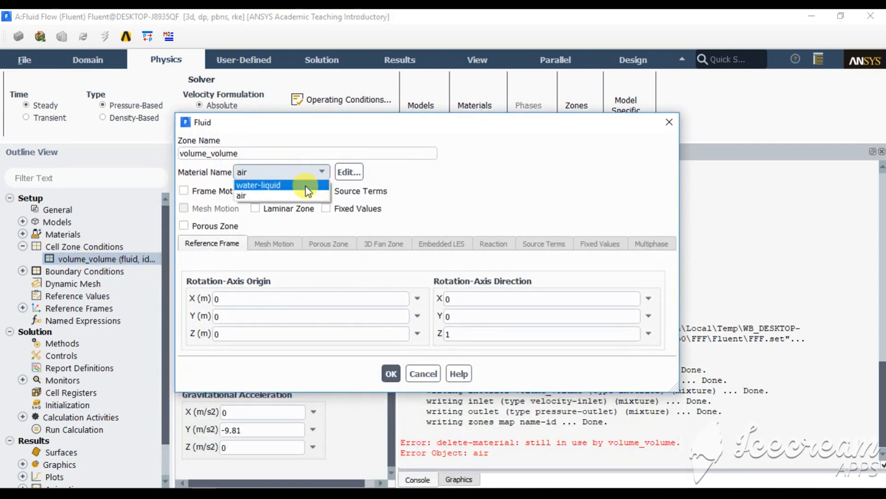
{"action": "left_click", "coordinate": [306, 185]}
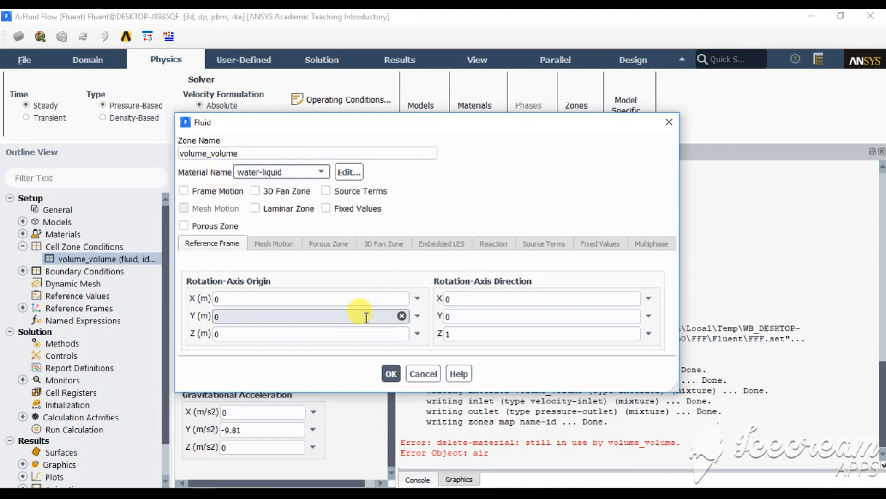
{"action": "left_click", "coordinate": [387, 317]}
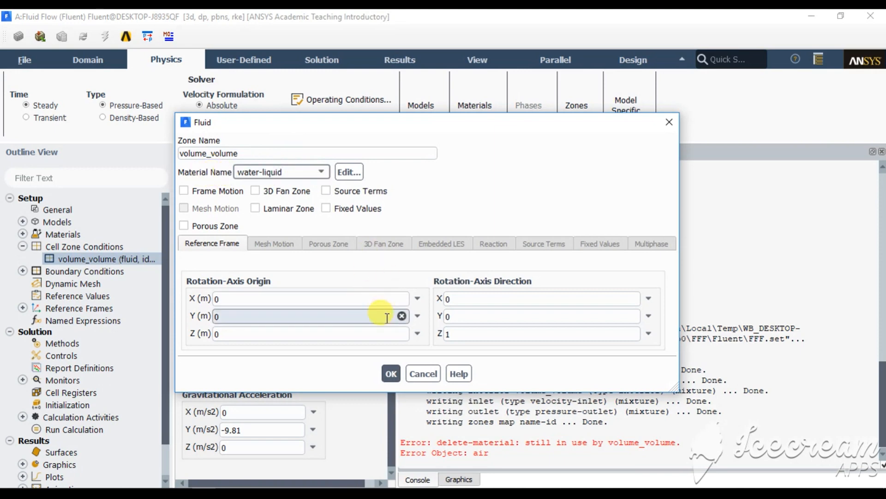
{"action": "left_click", "coordinate": [390, 373]}
Step: Delete air from the case's fluid materials and check the remaining fluid materials list
{"action": "left_click", "coordinate": [475, 132]}
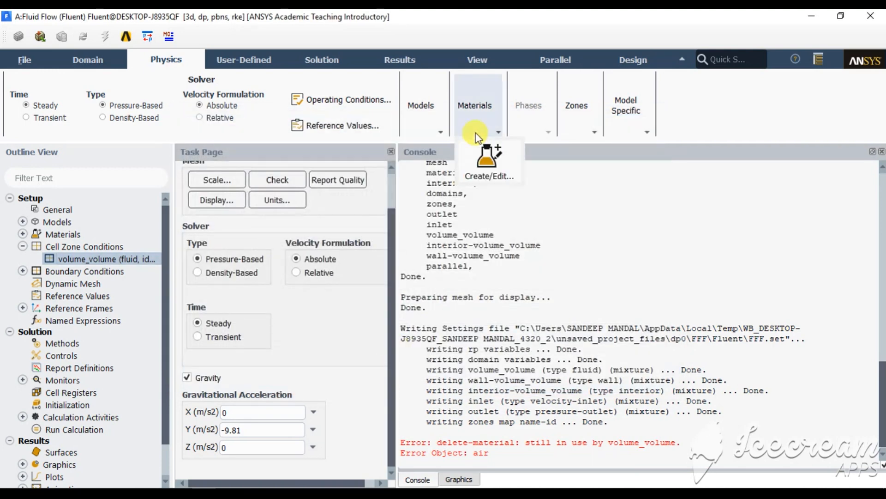
{"action": "left_click", "coordinate": [480, 167]}
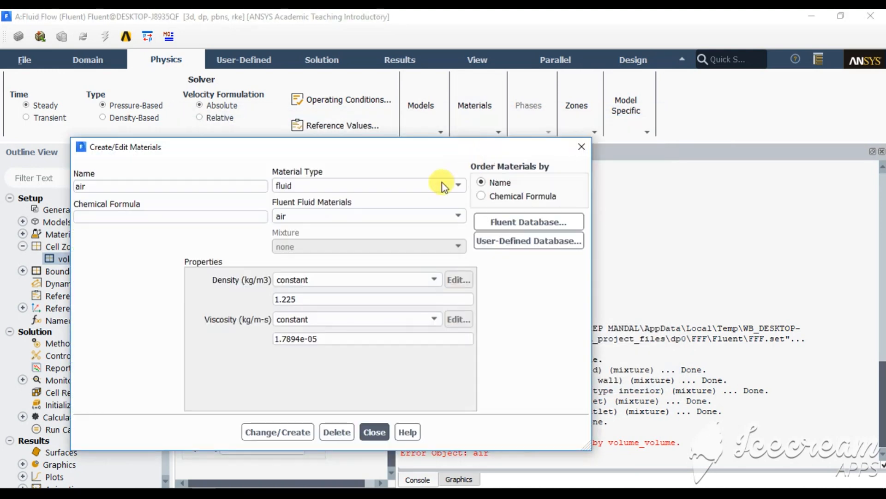
{"action": "left_click", "coordinate": [307, 215]}
{"action": "left_click", "coordinate": [305, 226]}
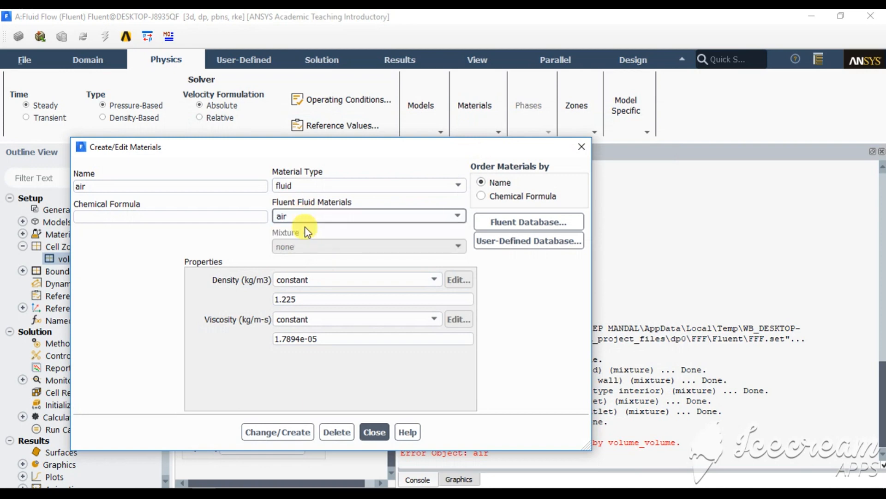
{"action": "left_click", "coordinate": [337, 427]}
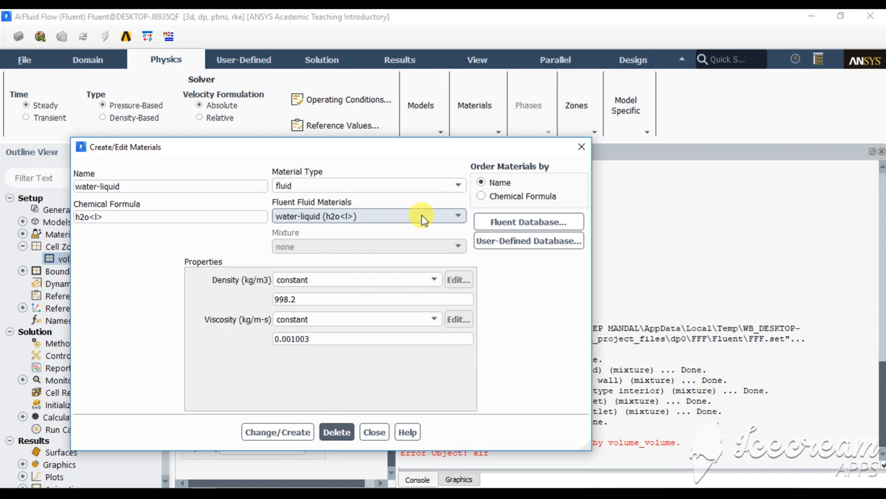
{"action": "left_click", "coordinate": [458, 215]}
{"action": "left_click", "coordinate": [459, 215]}
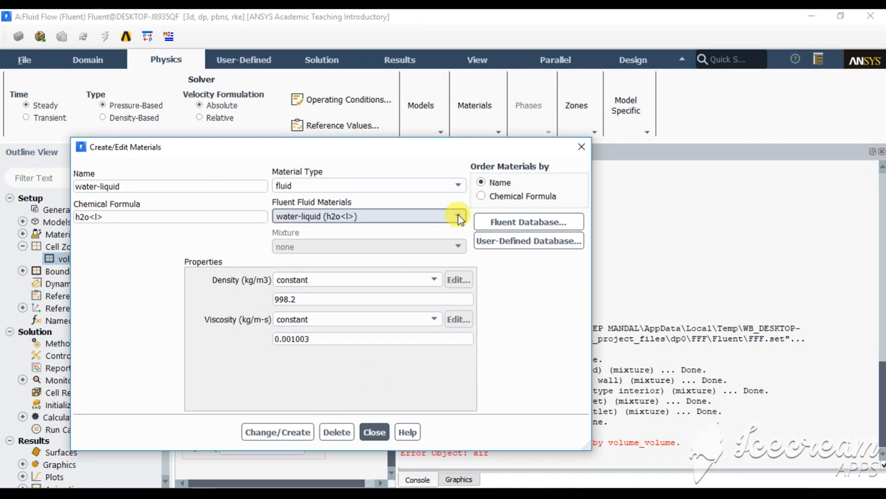
{"action": "left_click", "coordinate": [459, 215]}
{"action": "left_click", "coordinate": [459, 215]}
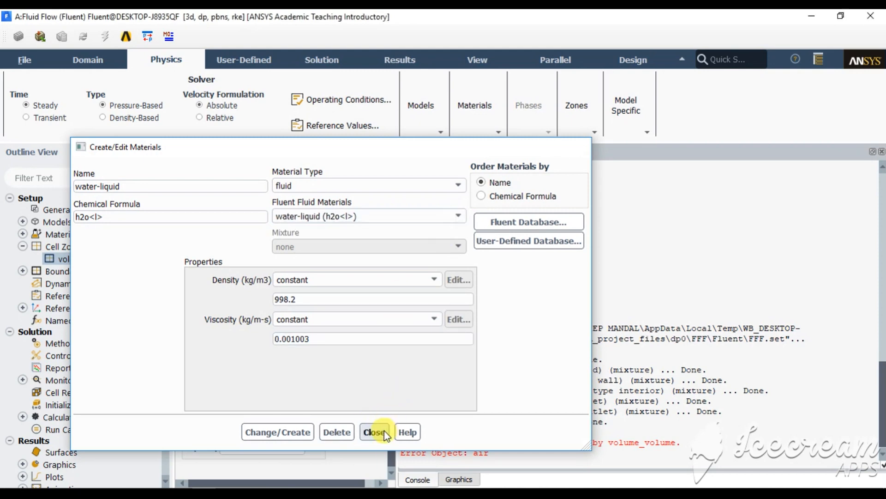
{"action": "left_click", "coordinate": [369, 431]}
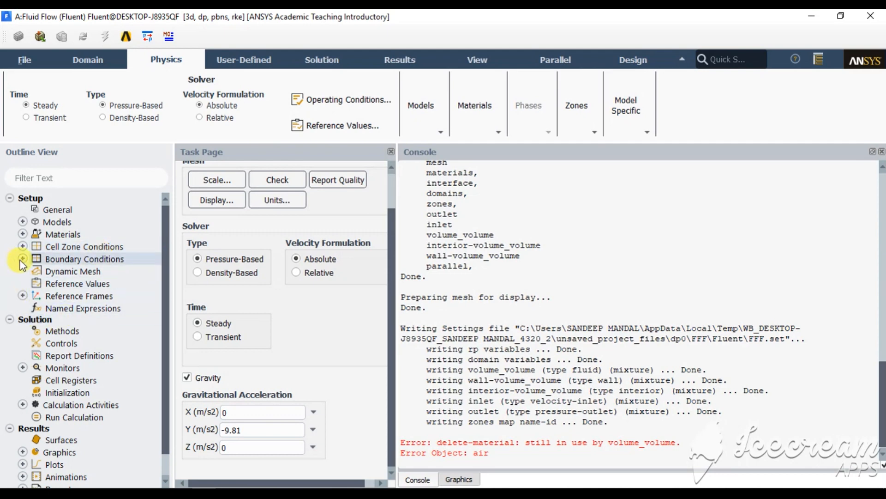
Step: Change the inlet boundary type to pressure-inlet and set its gauge total pressure to 20 pascal
{"action": "double_click", "coordinate": [82, 257]}
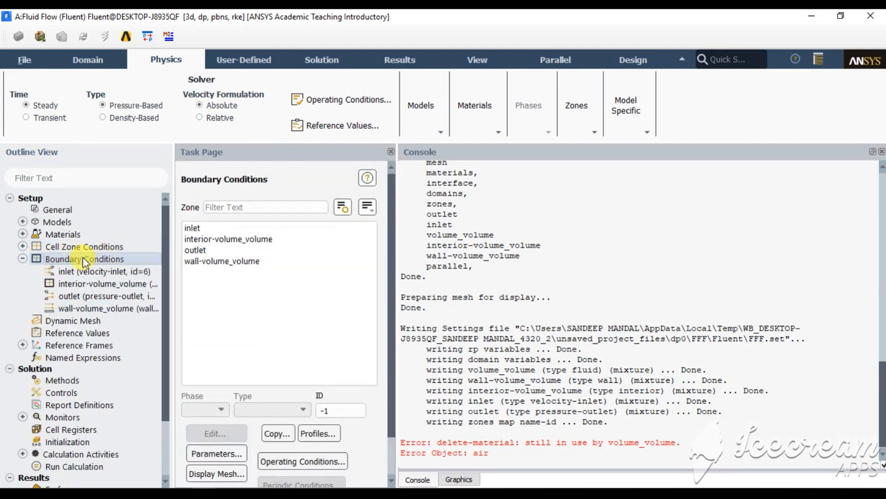
{"action": "left_click", "coordinate": [201, 228]}
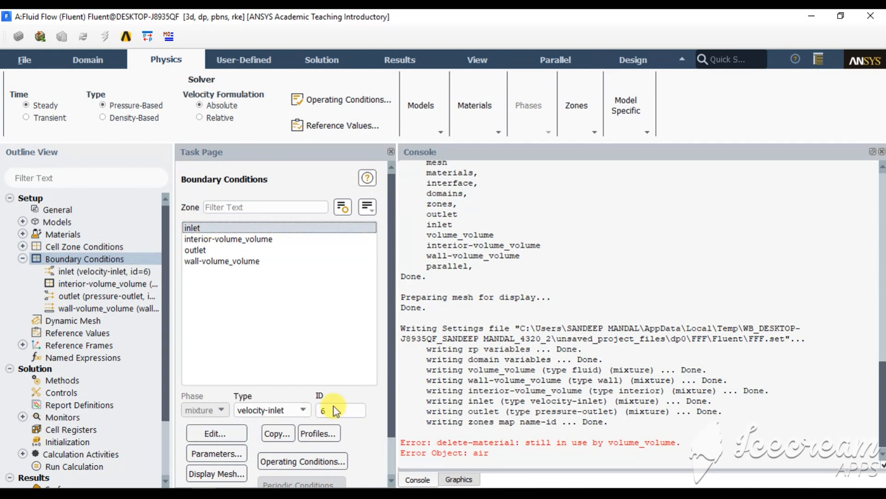
{"action": "left_click", "coordinate": [305, 411]}
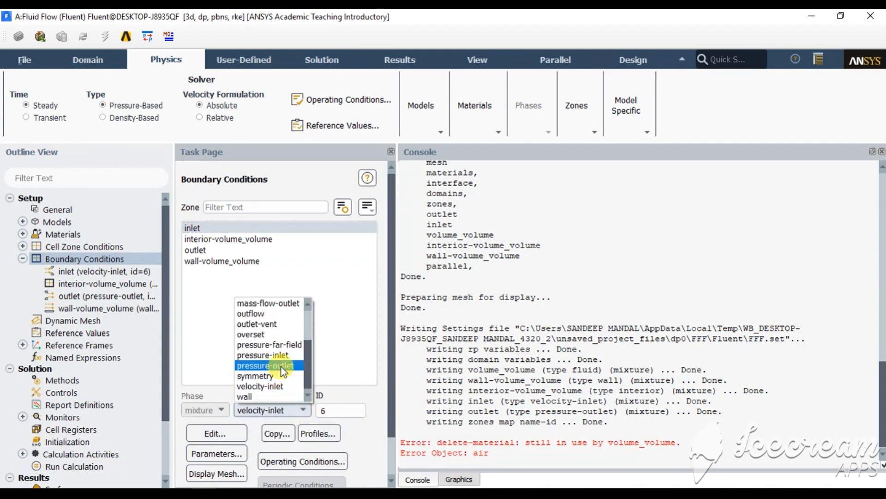
{"action": "left_click", "coordinate": [281, 366]}
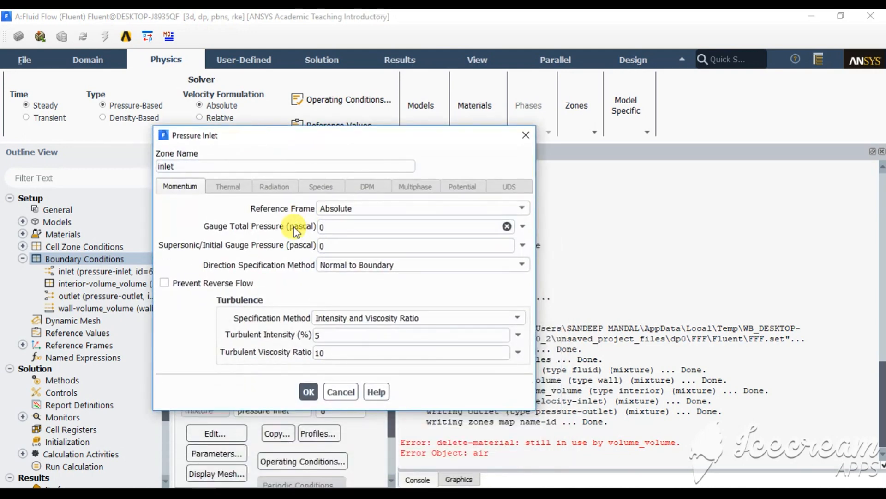
{"action": "double_click", "coordinate": [316, 229]}
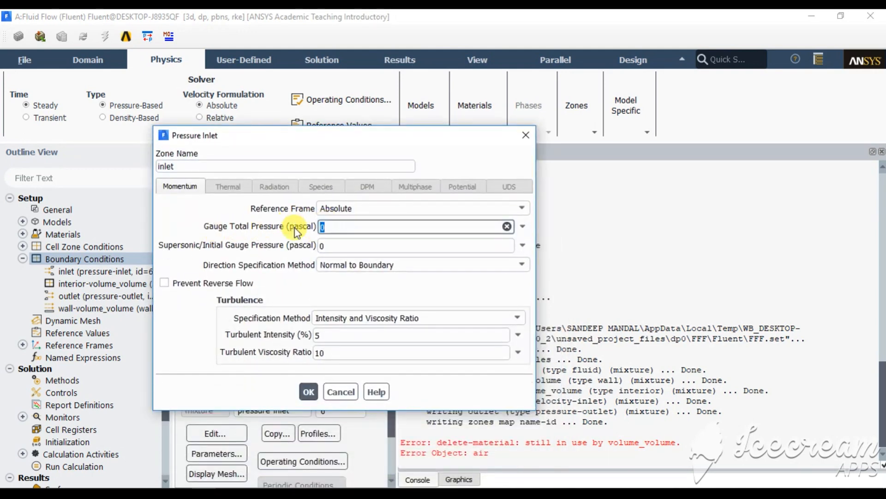
{"action": "type", "text": "20"}
{"action": "left_click", "coordinate": [308, 388]}
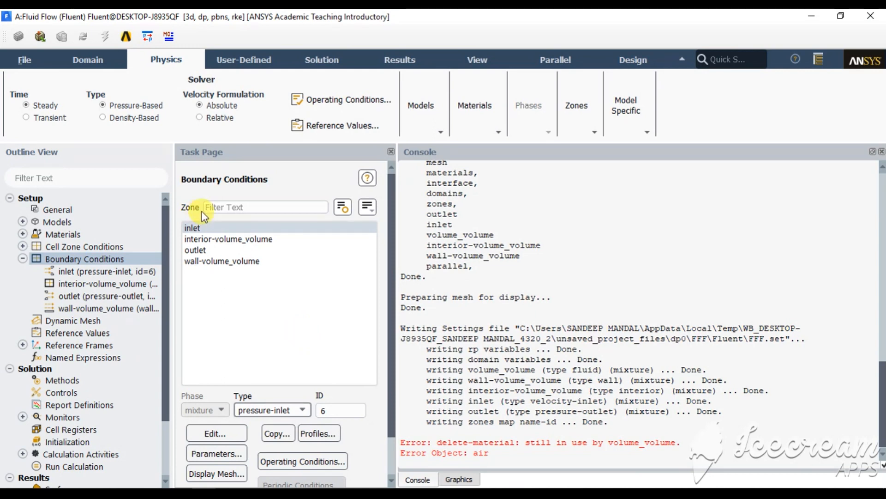
Step: Choose Standard initialization and compute the initial values from the inlet
{"action": "left_click", "coordinate": [264, 61]}
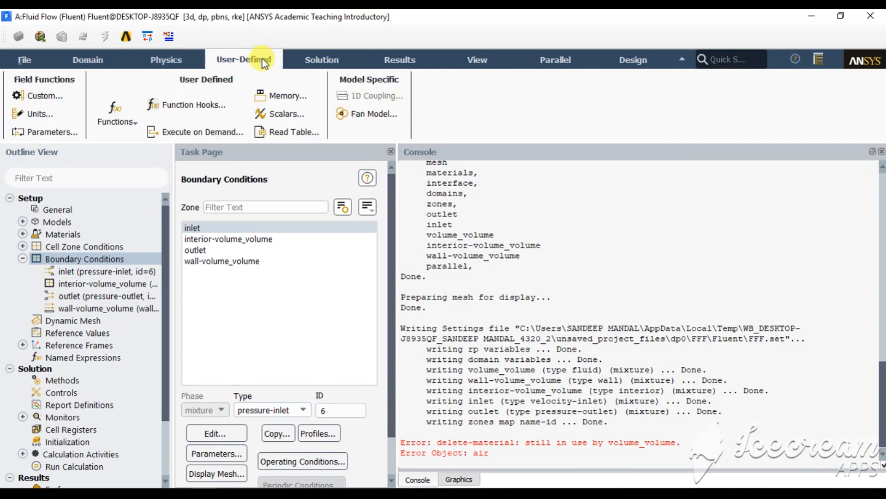
{"action": "left_click", "coordinate": [336, 64]}
{"action": "left_click", "coordinate": [406, 128]}
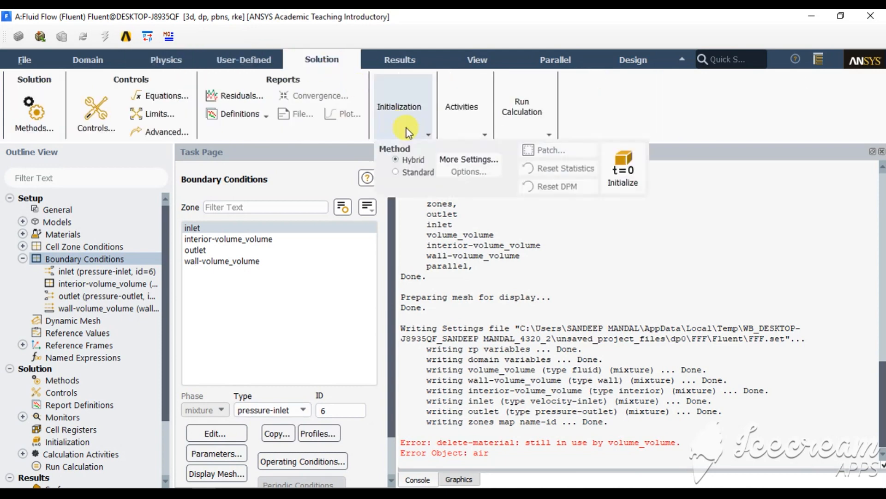
{"action": "left_click", "coordinate": [406, 171]}
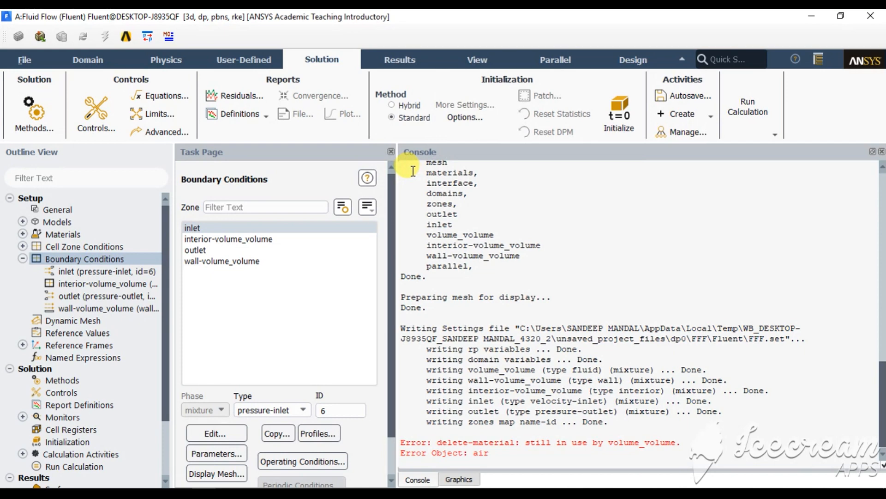
{"action": "left_click", "coordinate": [460, 118]}
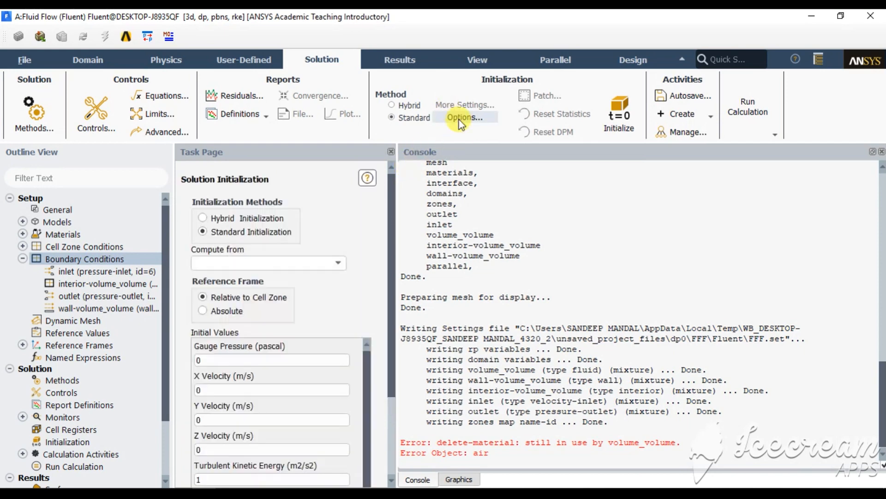
{"action": "scroll", "coordinate": [394, 220], "scroll_direction": "down", "scroll_amount": 1}
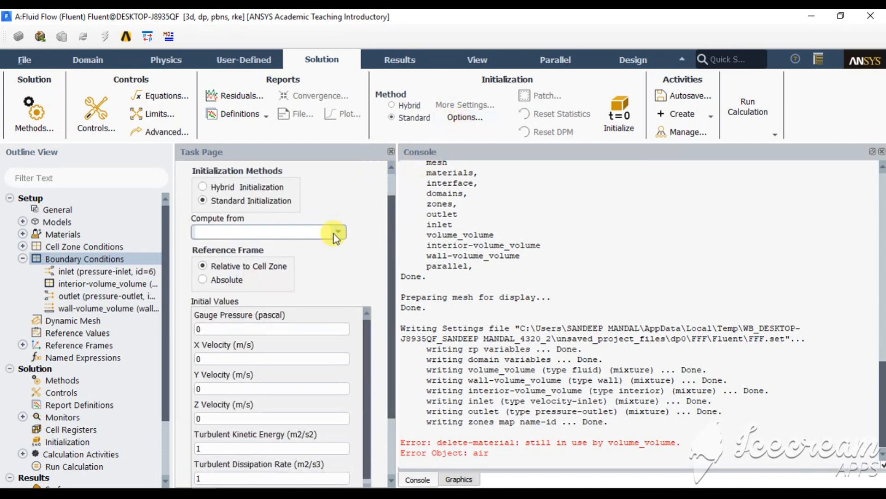
{"action": "left_click", "coordinate": [336, 234]}
{"action": "left_click", "coordinate": [310, 256]}
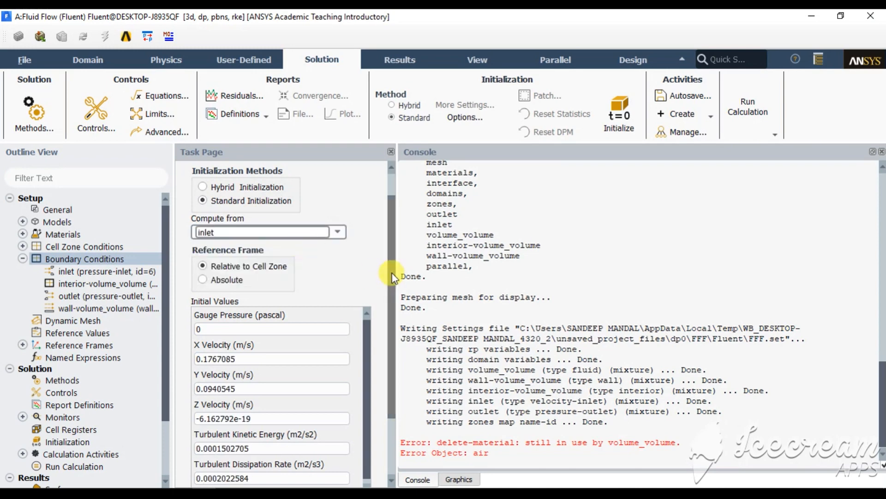
{"action": "scroll", "coordinate": [392, 273], "scroll_direction": "down", "scroll_amount": 3}
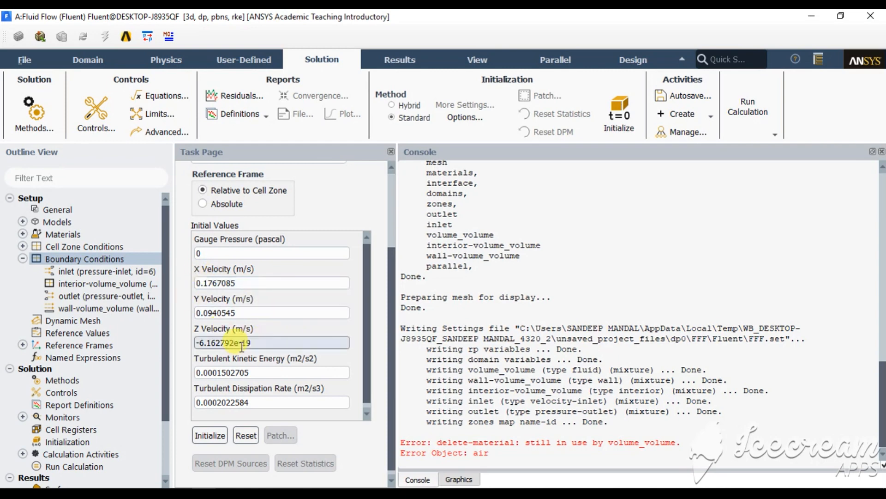
Step: Initialize the entire flow field, repeat the initialization and agree to discard the unsaved data
{"action": "left_click", "coordinate": [456, 480]}
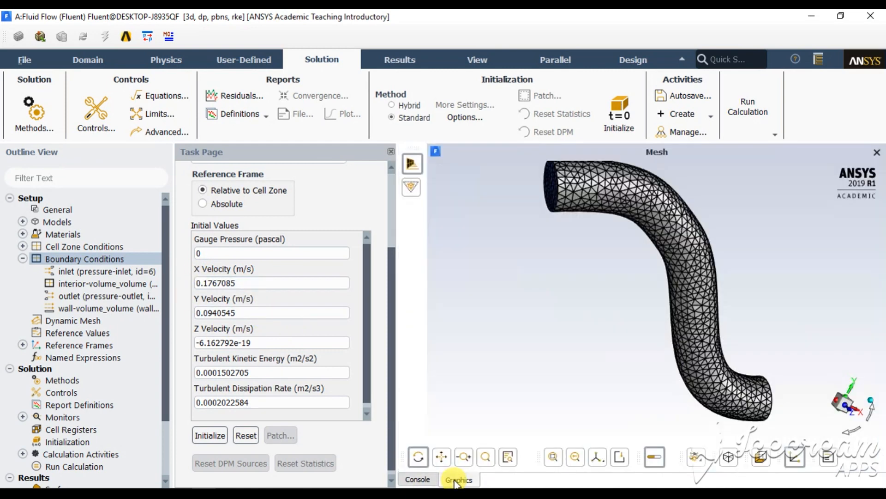
{"action": "left_click", "coordinate": [417, 480]}
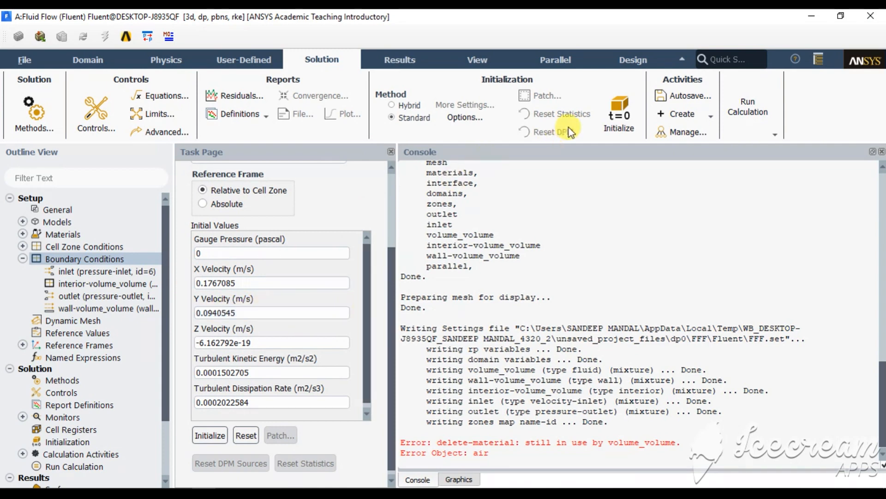
{"action": "left_click", "coordinate": [609, 125]}
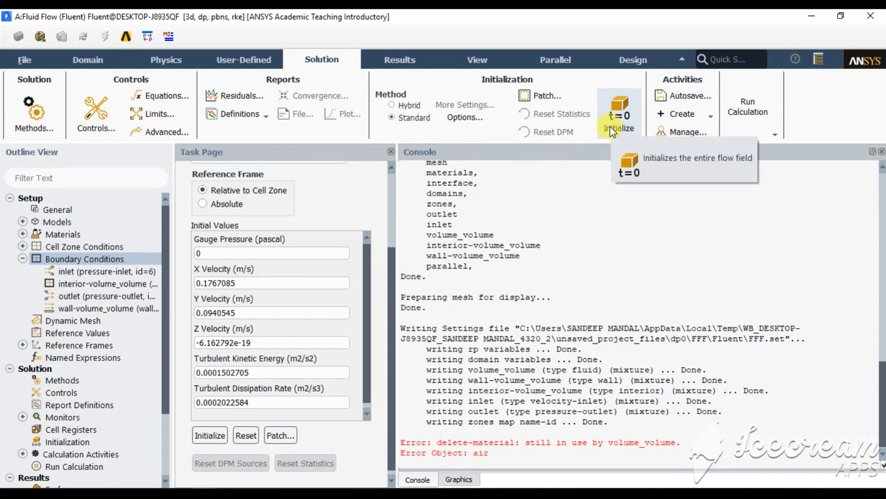
{"action": "left_click", "coordinate": [610, 129]}
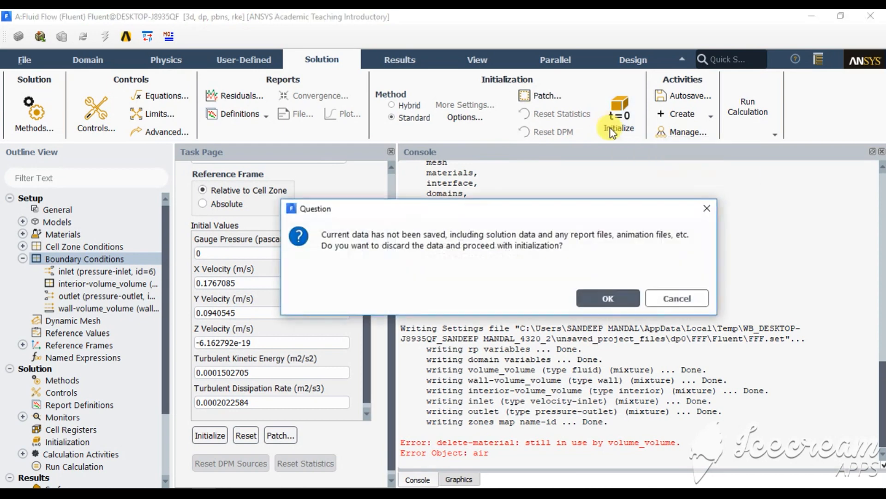
{"action": "left_click", "coordinate": [607, 294]}
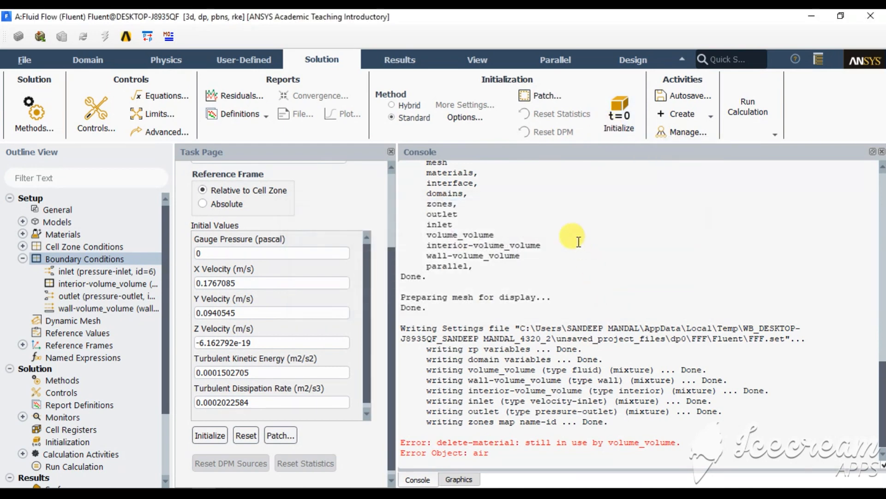
Step: Create a mass flow rate flux report for the outlet, with a report file, a report plot and console printing
{"action": "left_click", "coordinate": [240, 114]}
{"action": "mouse_move", "coordinate": [241, 152]}
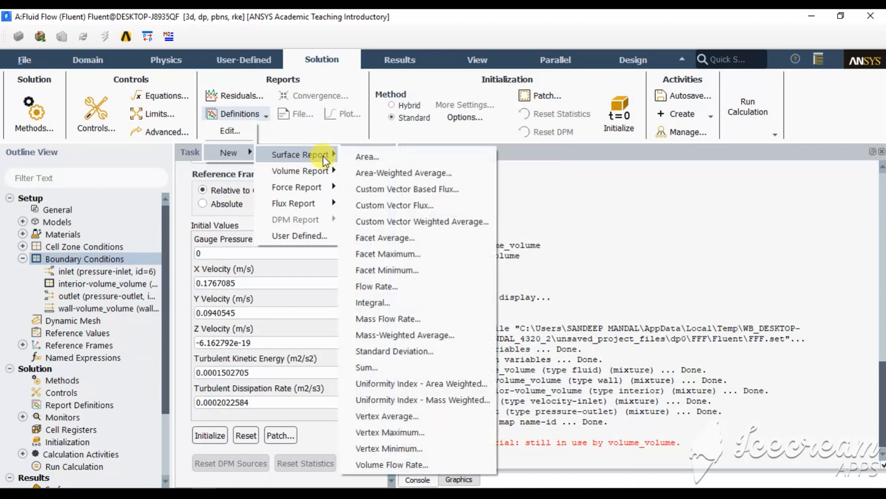
{"action": "mouse_move", "coordinate": [332, 205]}
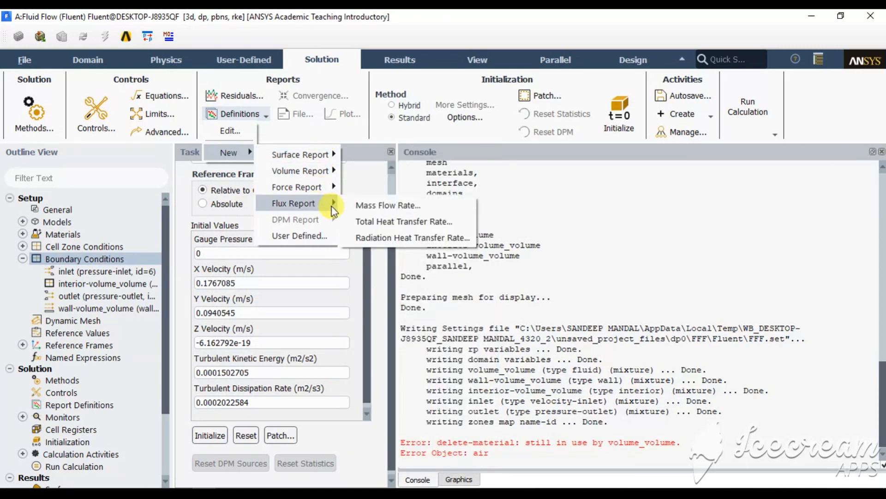
{"action": "left_click", "coordinate": [376, 206]}
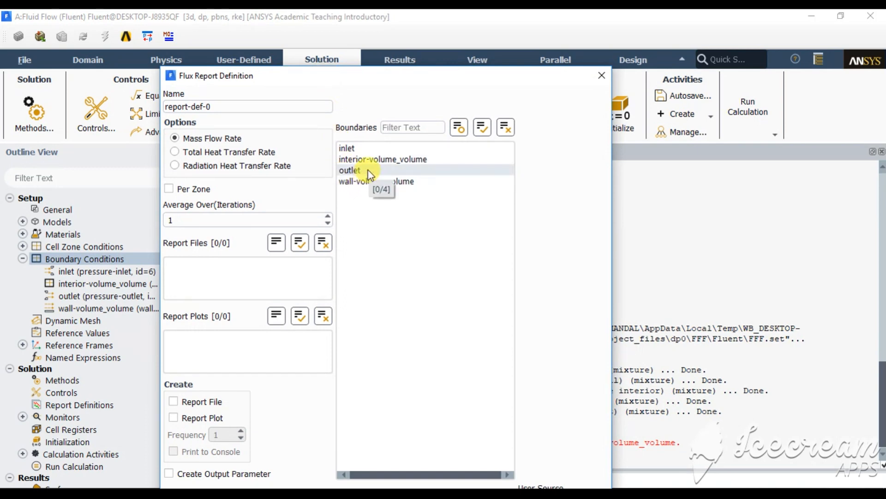
{"action": "left_click", "coordinate": [368, 169]}
{"action": "left_click", "coordinate": [198, 401]}
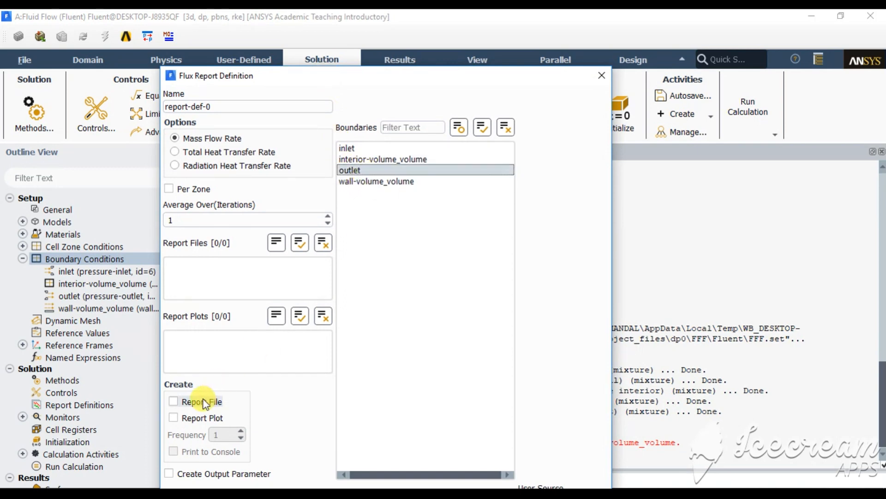
{"action": "left_click", "coordinate": [199, 418]}
{"action": "left_click", "coordinate": [180, 451]}
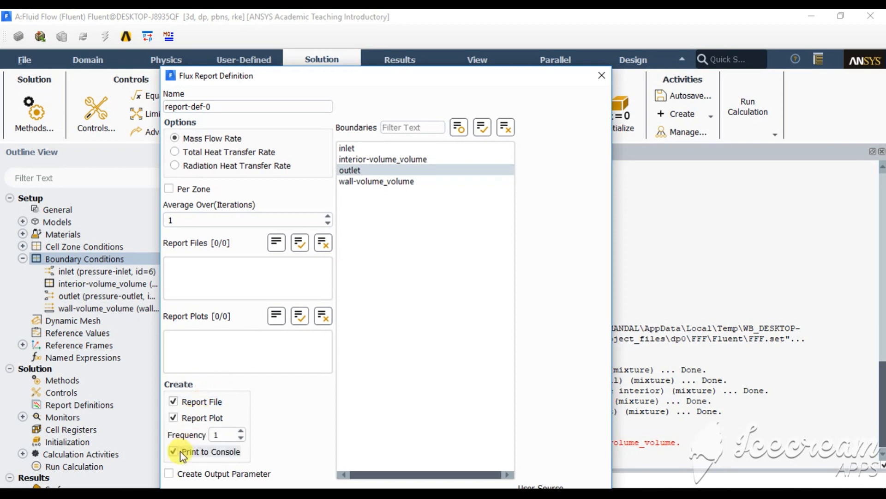
{"action": "left_click_drag", "start_coordinate": [339, 76], "coordinate": [342, 43]}
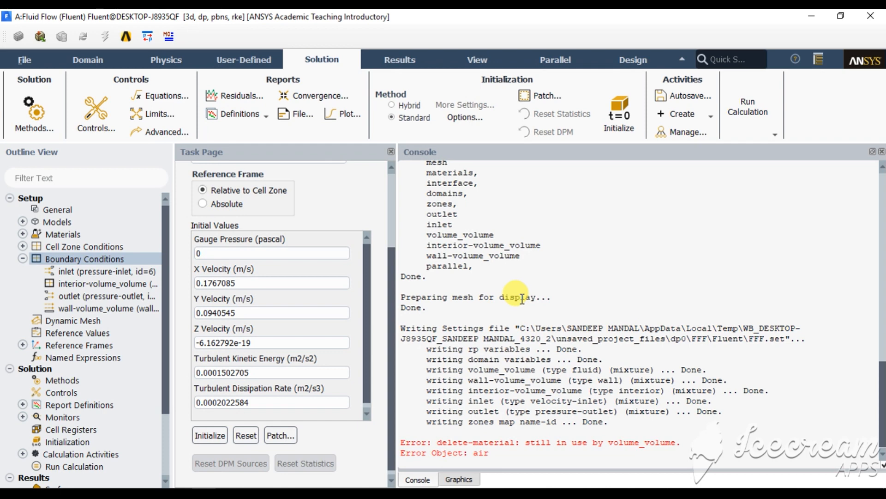
Step: Show the mesh graphics and start a new plane surface defined by point and normal
{"action": "left_click", "coordinate": [460, 479]}
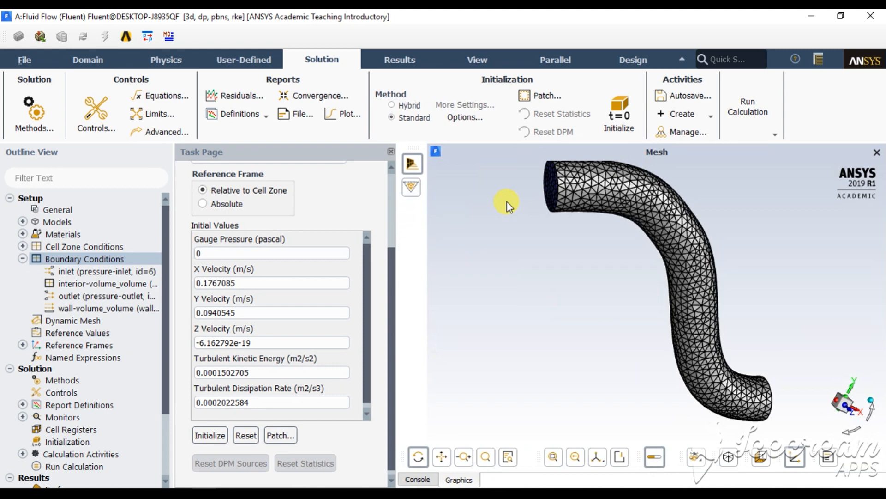
{"action": "scroll", "coordinate": [513, 262], "scroll_direction": "down", "scroll_amount": 2}
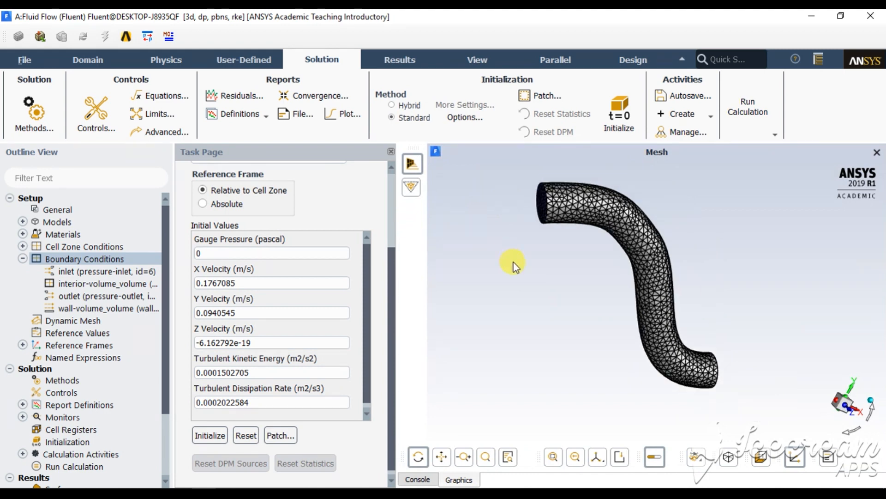
{"action": "left_click_drag", "start_coordinate": [547, 254], "coordinate": [547, 238]}
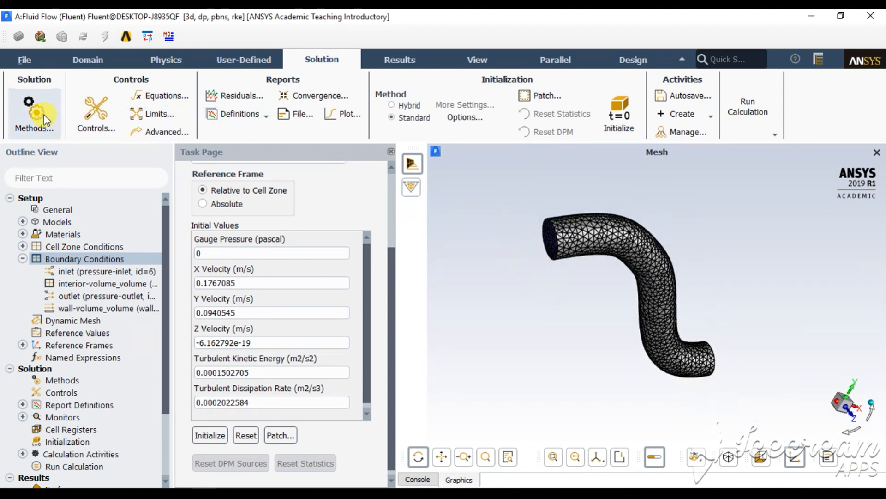
{"action": "left_click", "coordinate": [387, 60]}
{"action": "left_click", "coordinate": [51, 96]}
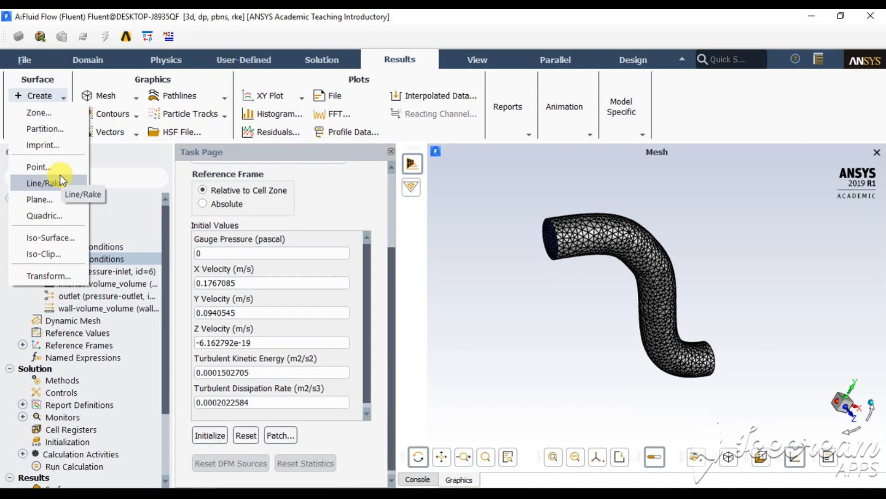
{"action": "left_click", "coordinate": [51, 198]}
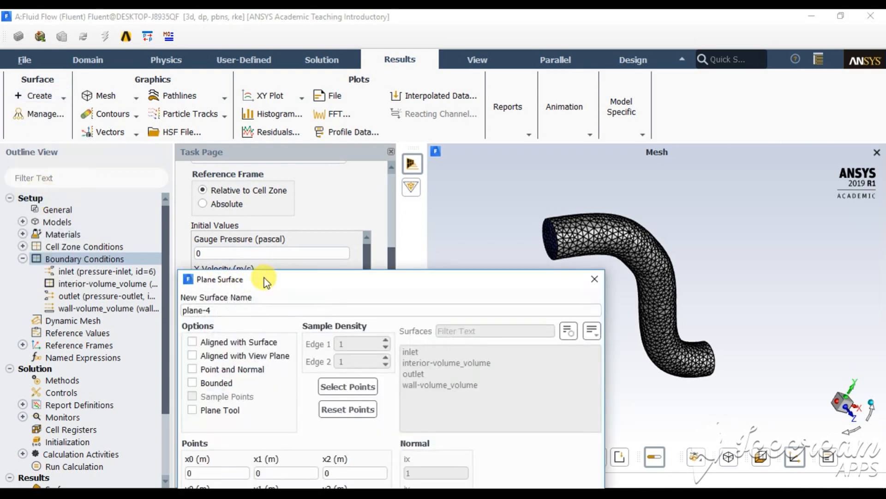
{"action": "left_click_drag", "start_coordinate": [264, 278], "coordinate": [151, 119]}
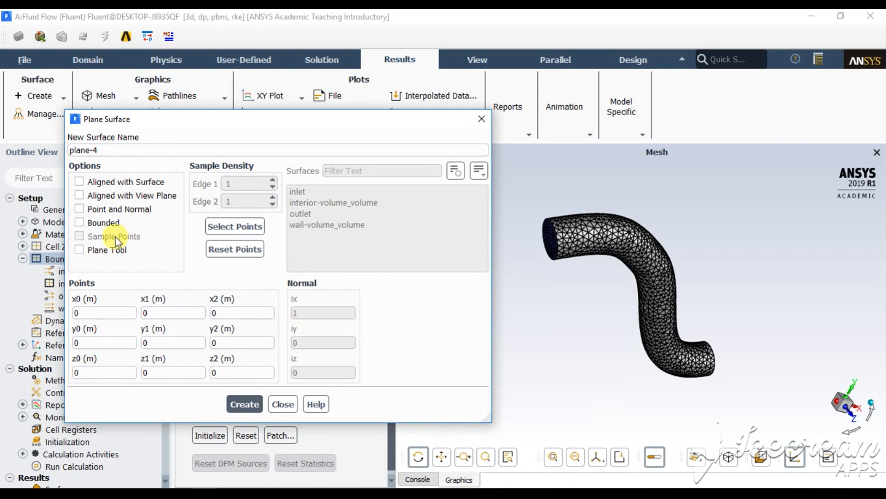
{"action": "left_click", "coordinate": [104, 210]}
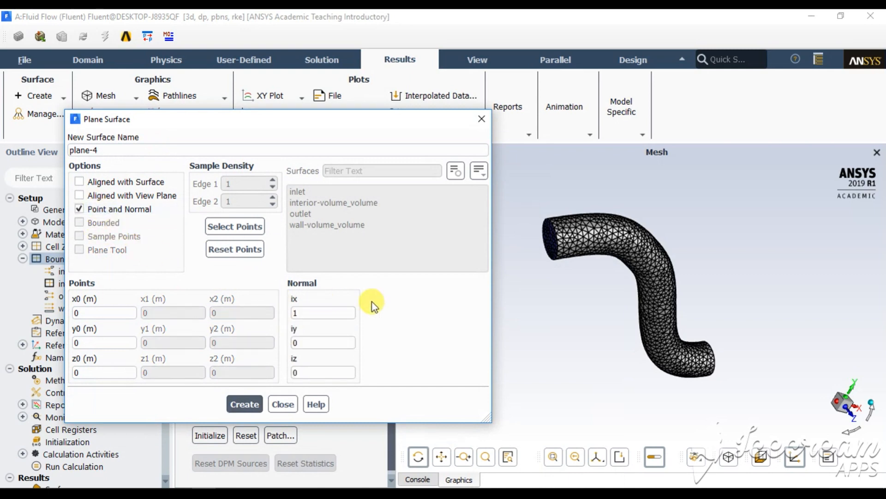
{"action": "left_click_drag", "start_coordinate": [757, 376], "coordinate": [791, 366]}
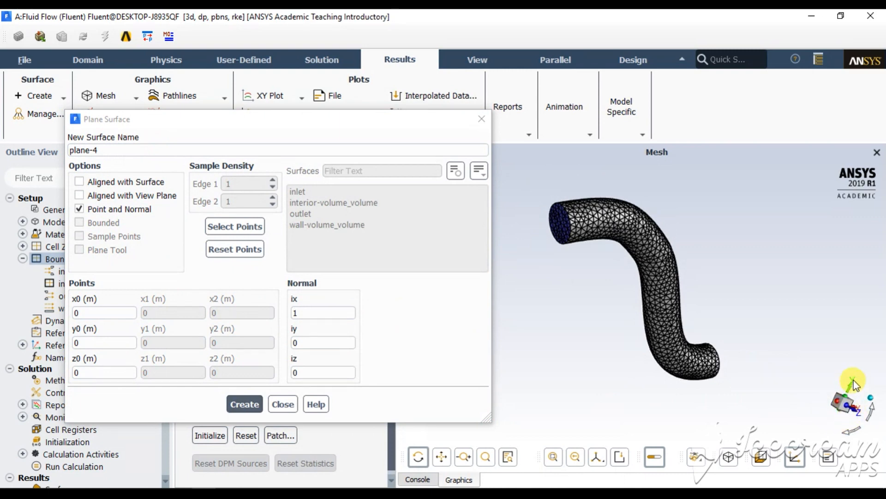
{"action": "left_click_drag", "start_coordinate": [825, 412], "coordinate": [814, 410]}
{"action": "left_click_drag", "start_coordinate": [723, 400], "coordinate": [819, 404]}
Step: Set the plane's normal to ix 0, iy 0, iz 1, create the surface and close the definition
{"action": "left_click", "coordinate": [313, 313]}
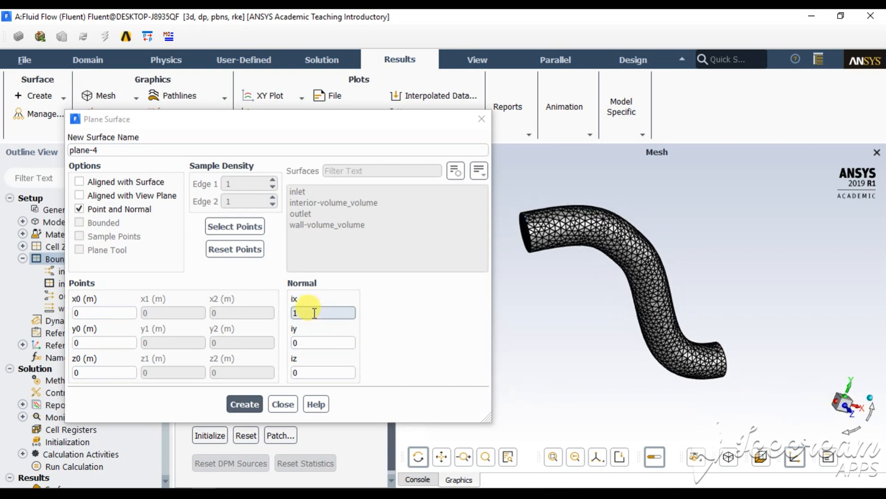
{"action": "left_click_drag", "start_coordinate": [313, 313], "coordinate": [297, 305]}
{"action": "type", "text": "0"}
{"action": "left_click_drag", "start_coordinate": [305, 343], "coordinate": [281, 341]}
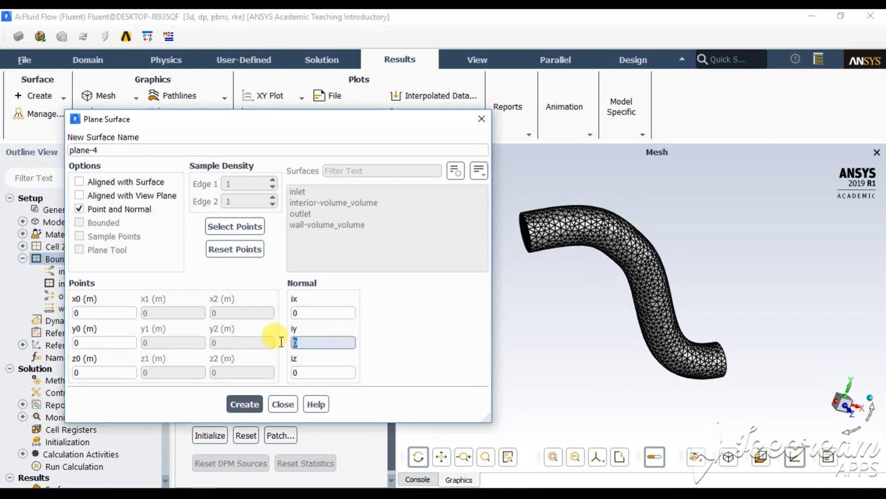
{"action": "type", "text": "0"}
{"action": "left_click_drag", "start_coordinate": [312, 372], "coordinate": [273, 372]}
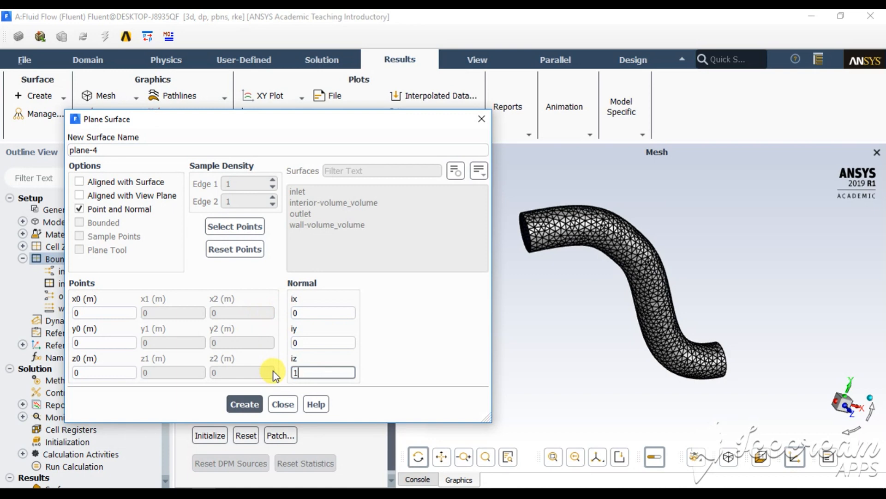
{"action": "type", "text": "1"}
{"action": "left_click_drag", "start_coordinate": [580, 264], "coordinate": [509, 314]}
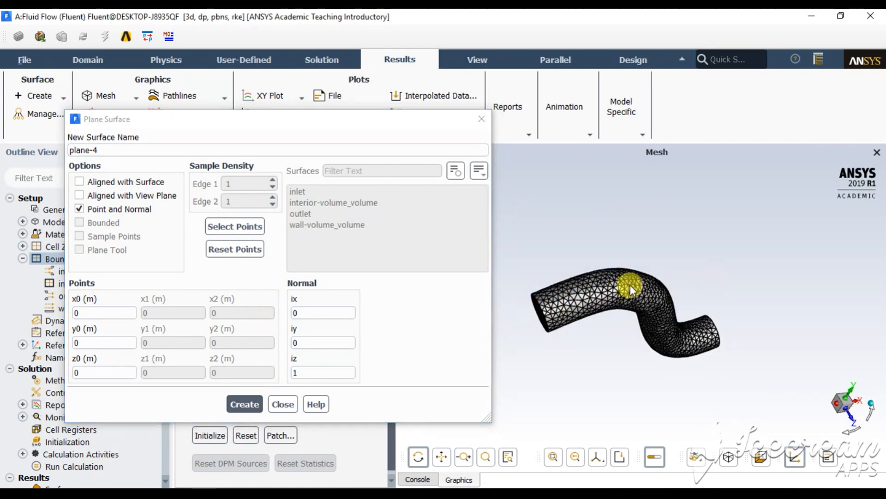
{"action": "left_click_drag", "start_coordinate": [645, 352], "coordinate": [638, 281]}
{"action": "left_click", "coordinate": [242, 404]}
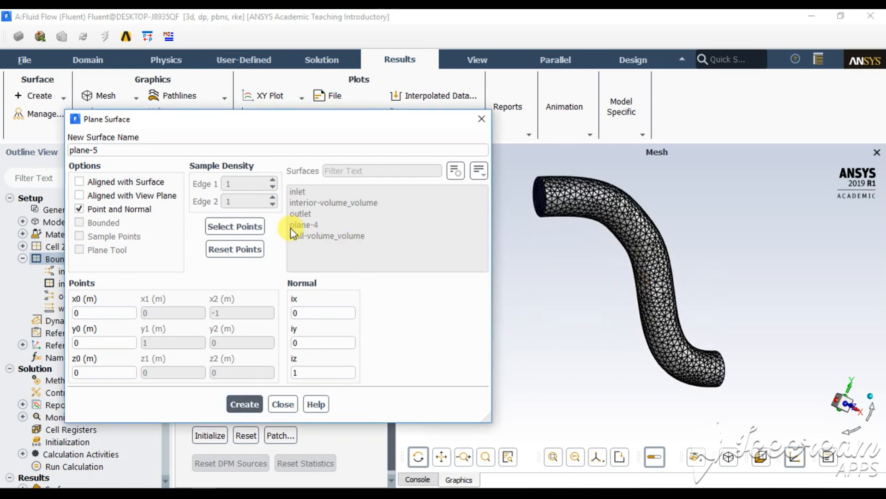
{"action": "left_click", "coordinate": [282, 404]}
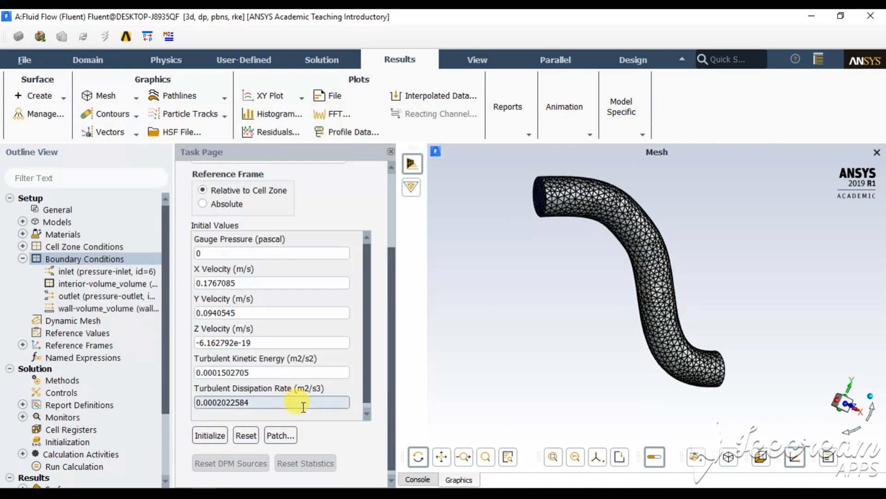
Step: Start a new contour and set its plotted quantity to velocity magnitude
{"action": "left_click", "coordinate": [135, 117]}
{"action": "left_click", "coordinate": [117, 152]}
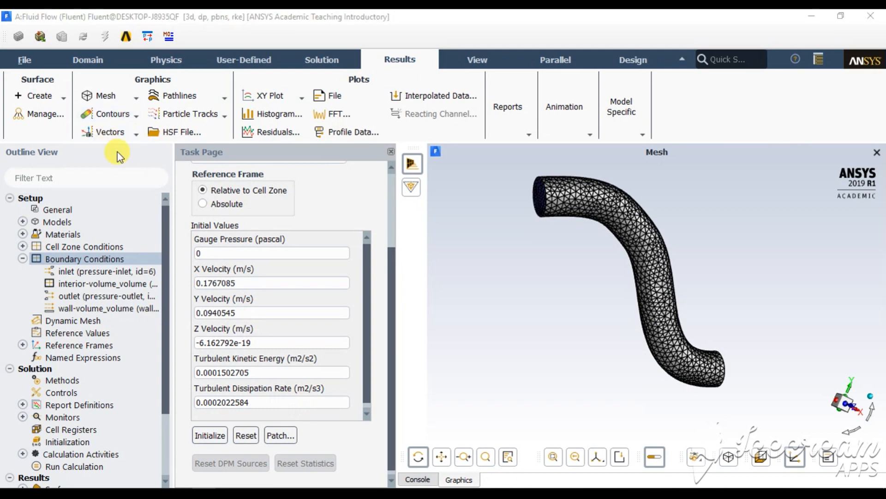
{"action": "left_click_drag", "start_coordinate": [251, 277], "coordinate": [150, 79]}
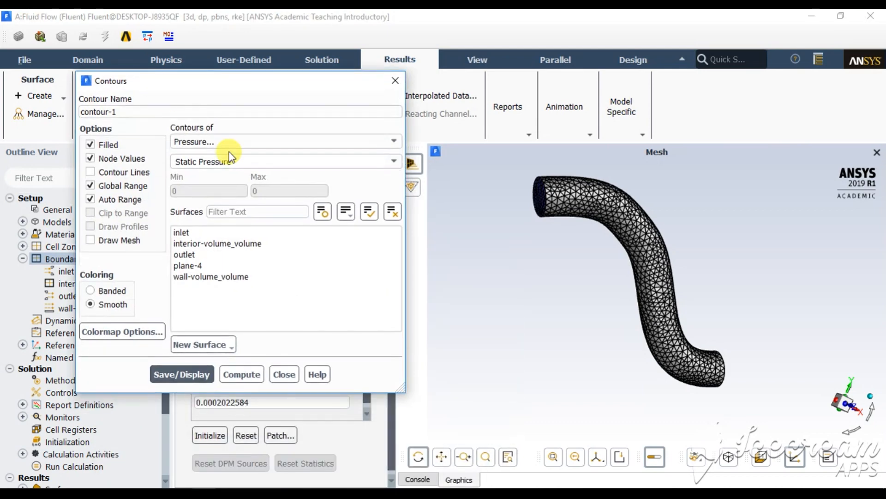
{"action": "left_click", "coordinate": [253, 142]}
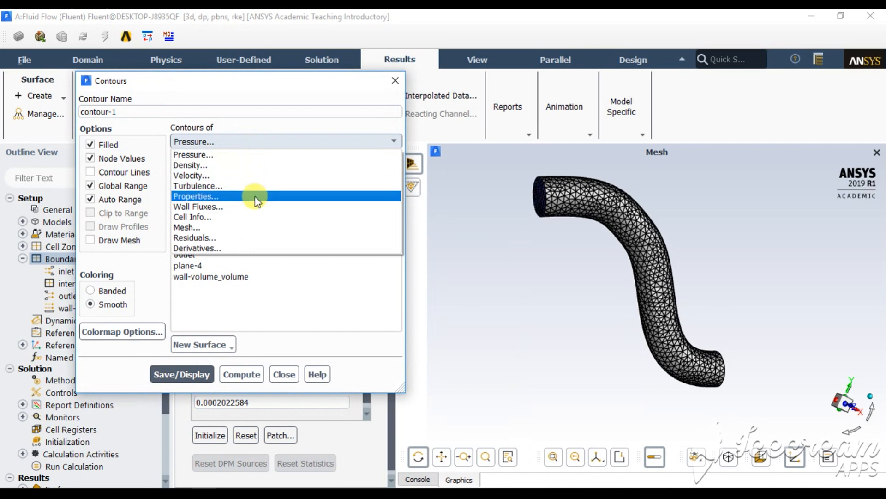
{"action": "left_click", "coordinate": [266, 175]}
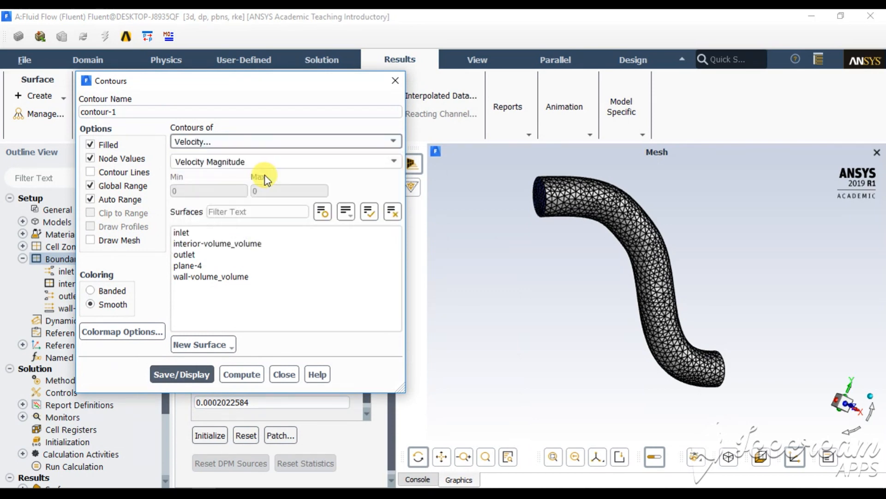
Step: Apply banded coloring and contour lines to the contour, then save and display it on plane-4
{"action": "left_click", "coordinate": [205, 265]}
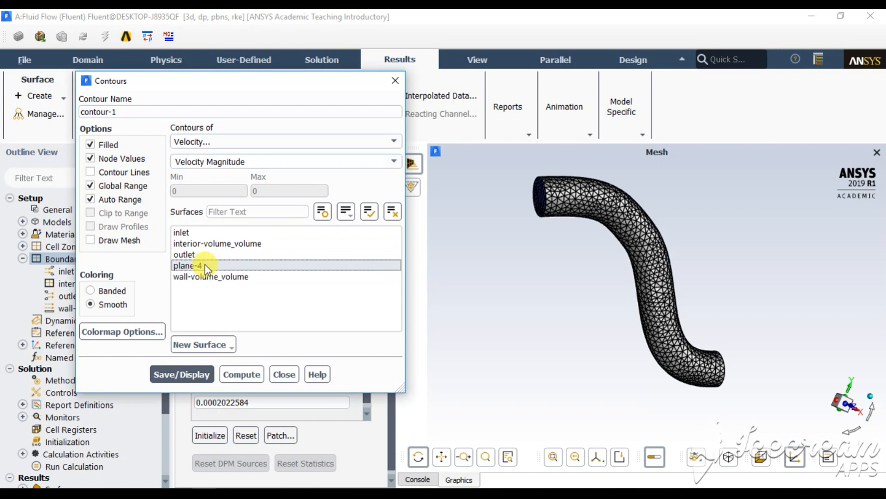
{"action": "left_click", "coordinate": [115, 292]}
{"action": "left_click", "coordinate": [118, 170]}
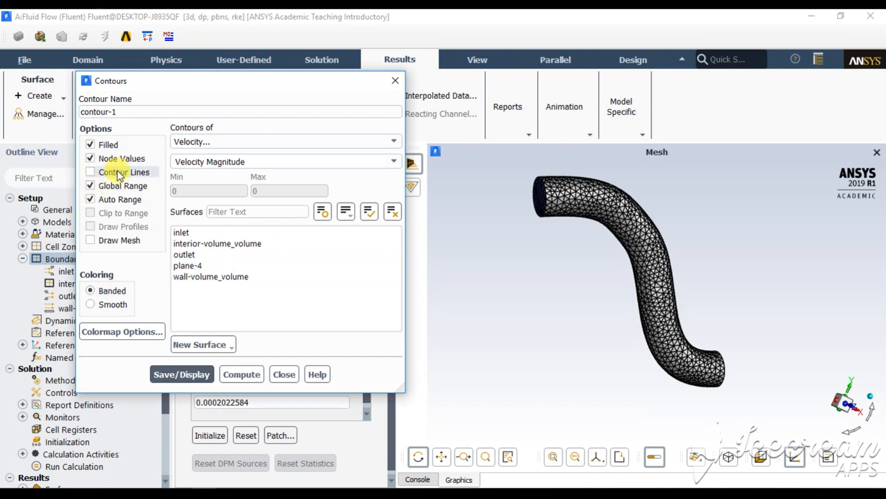
{"action": "left_click", "coordinate": [184, 373]}
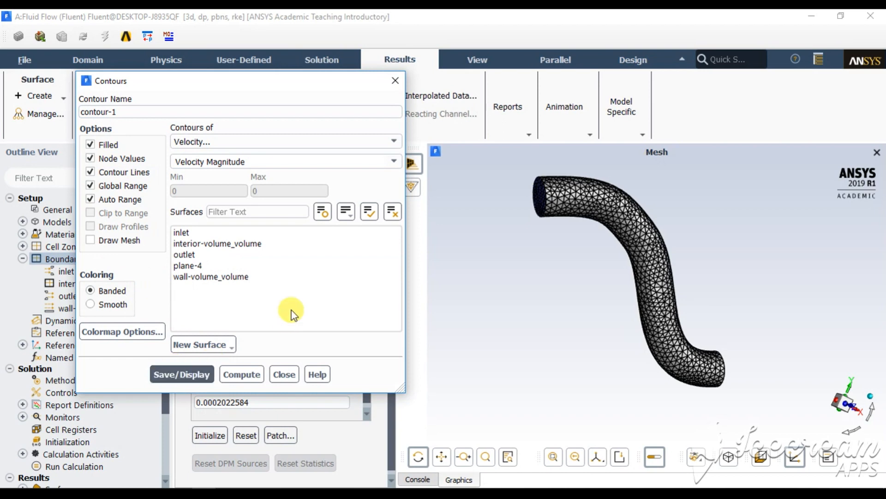
{"action": "left_click", "coordinate": [198, 265]}
{"action": "left_click", "coordinate": [183, 373]}
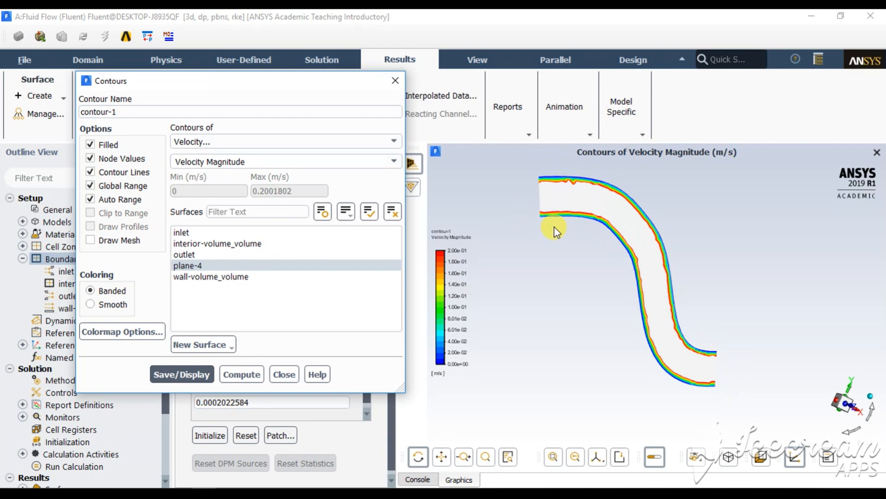
{"action": "left_click", "coordinate": [284, 374]}
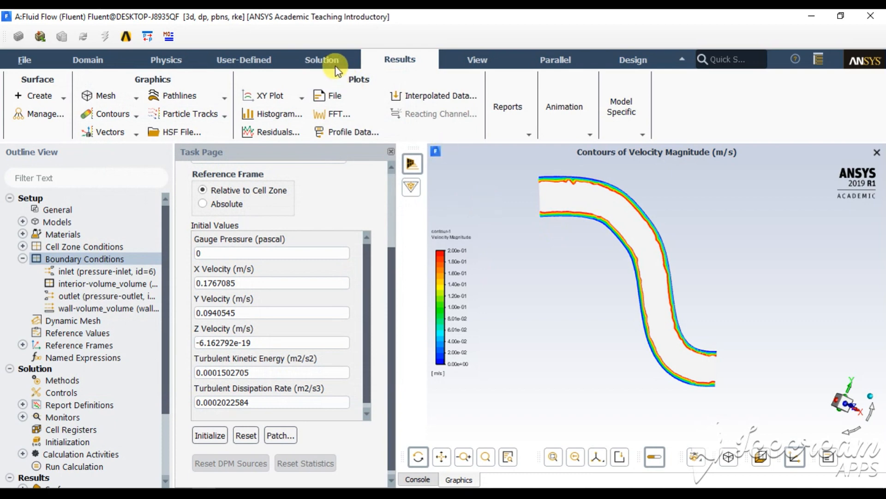
Step: Create a solution animation of contour-1 that uses the active graphics view
{"action": "left_click", "coordinate": [324, 60]}
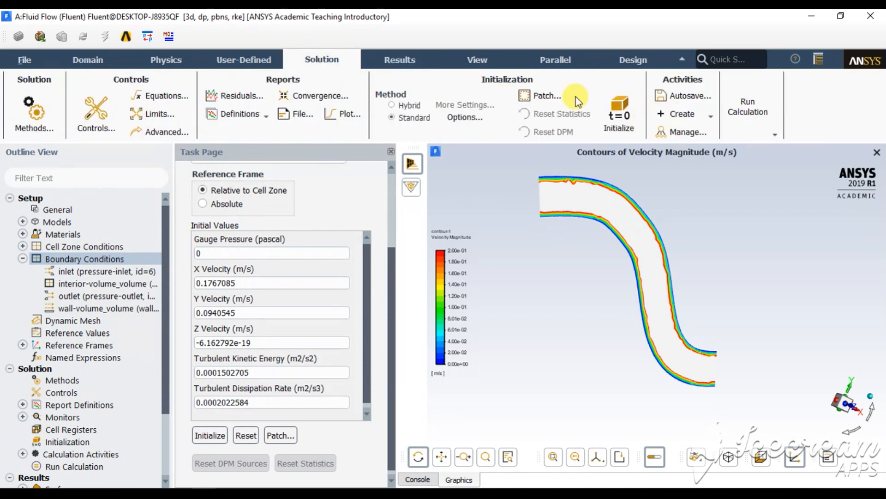
{"action": "left_click", "coordinate": [682, 114]}
{"action": "left_click", "coordinate": [706, 147]}
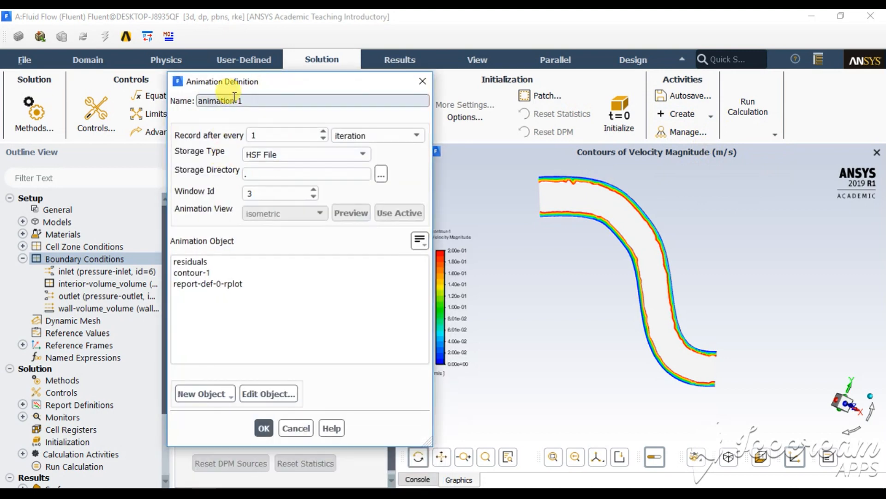
{"action": "left_click", "coordinate": [217, 272]}
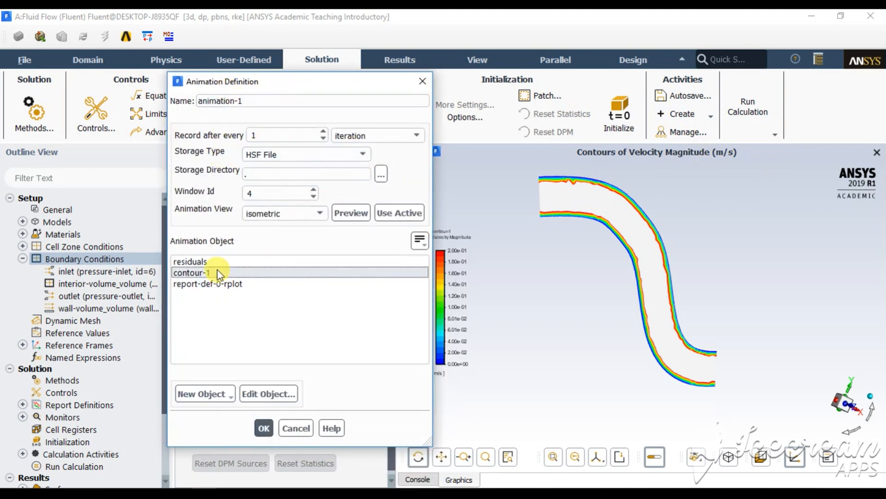
{"action": "left_click", "coordinate": [395, 213]}
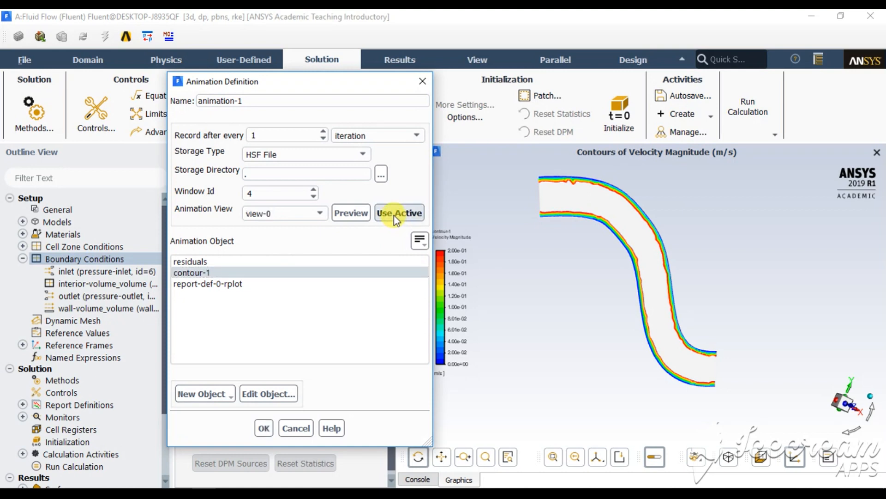
{"action": "left_click", "coordinate": [262, 428]}
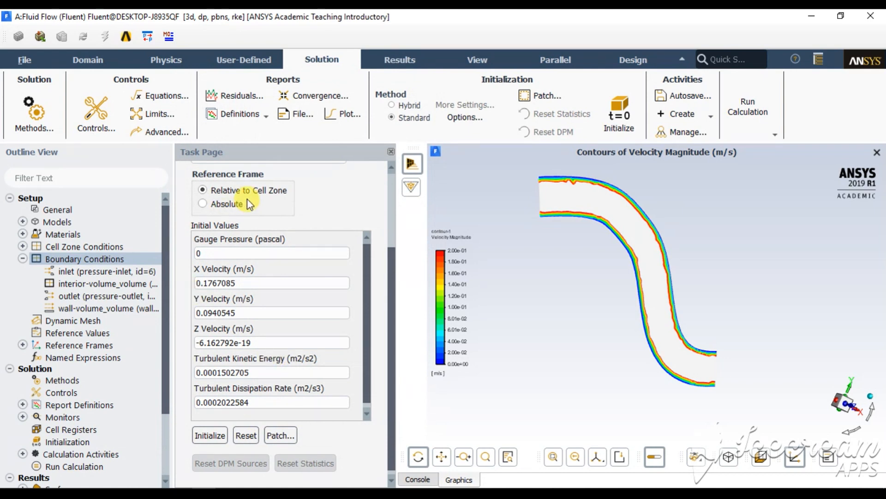
Step: Set the number of iterations to 100 and run the calculation
{"action": "left_click", "coordinate": [89, 464]}
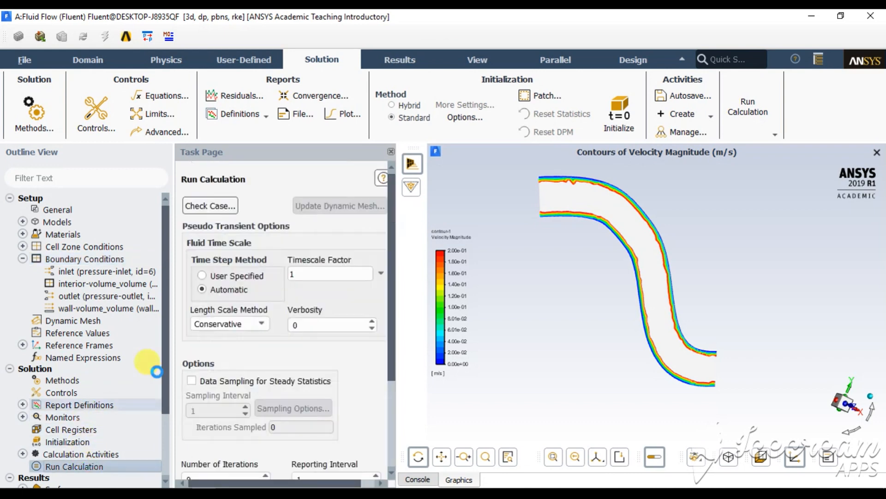
{"action": "left_click_drag", "start_coordinate": [391, 231], "coordinate": [393, 335]}
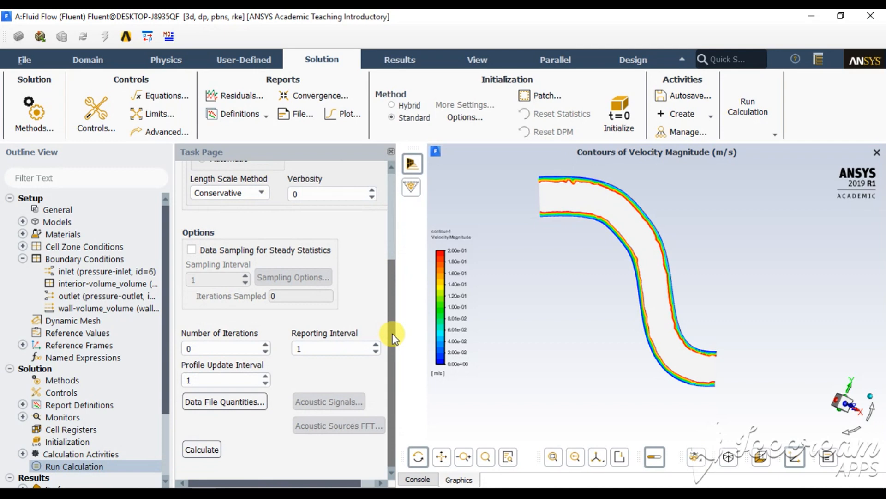
{"action": "left_click", "coordinate": [199, 349]}
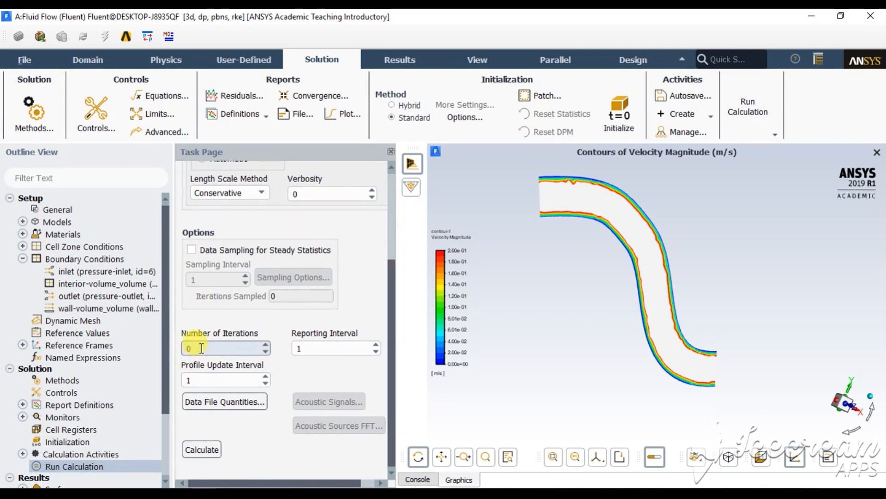
{"action": "double_click", "coordinate": [199, 348]}
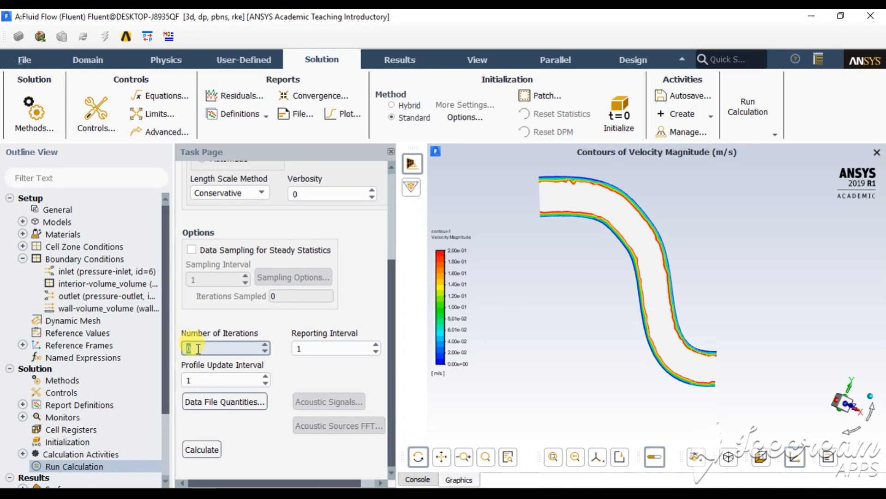
{"action": "type", "text": "100"}
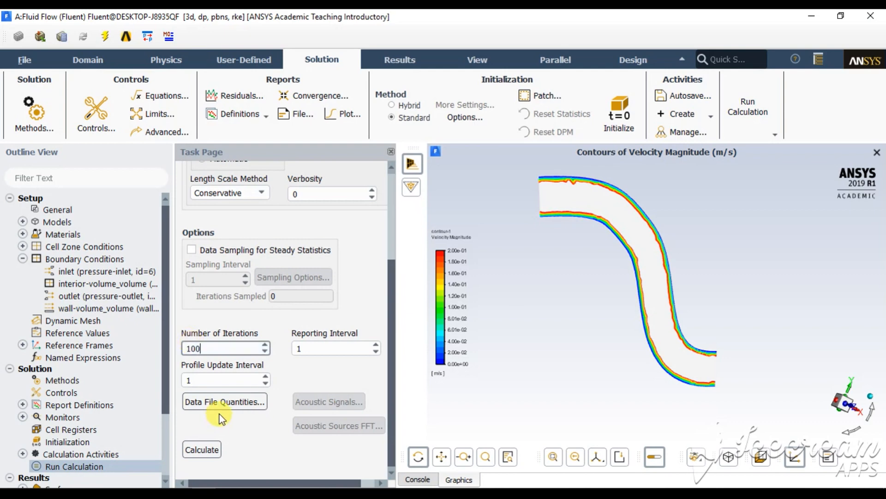
{"action": "left_click", "coordinate": [206, 449]}
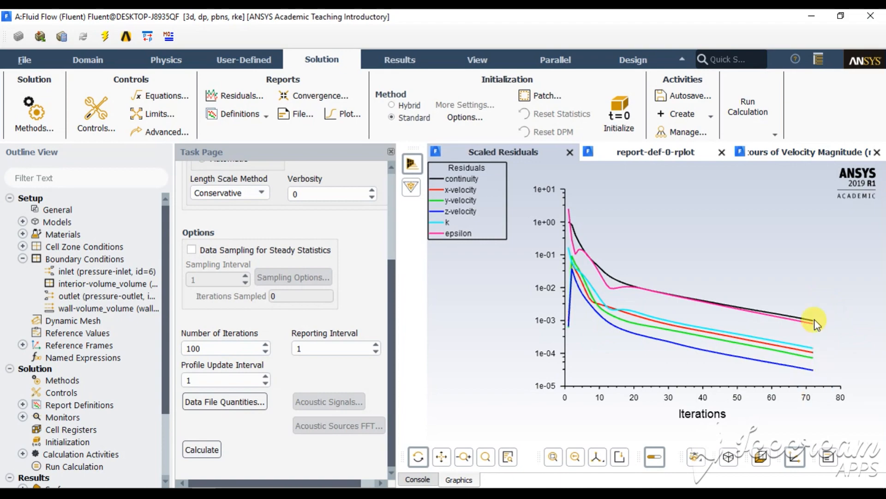
Step: Examine the iteration history in the console around the final iterations for convergence and completion of the calculation
{"action": "left_click", "coordinate": [419, 479]}
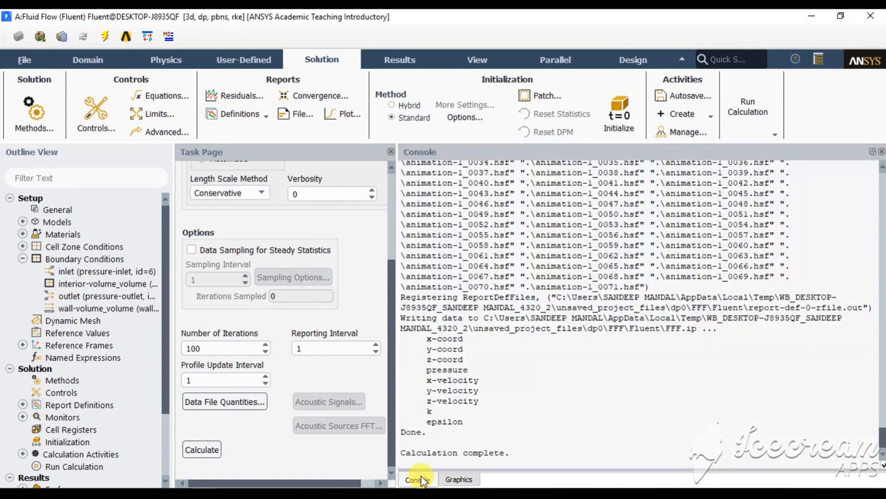
{"action": "scroll", "coordinate": [706, 287], "scroll_direction": "up", "scroll_amount": 10}
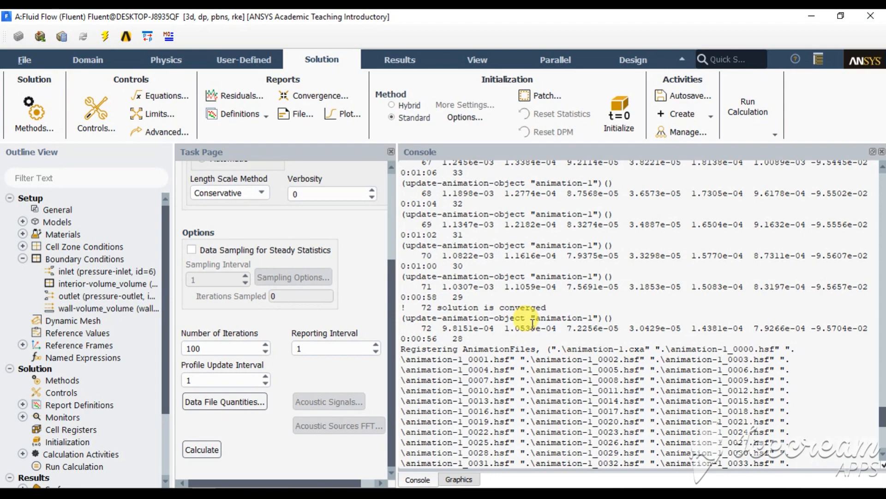
{"action": "scroll", "coordinate": [531, 300], "scroll_direction": "up", "scroll_amount": 4}
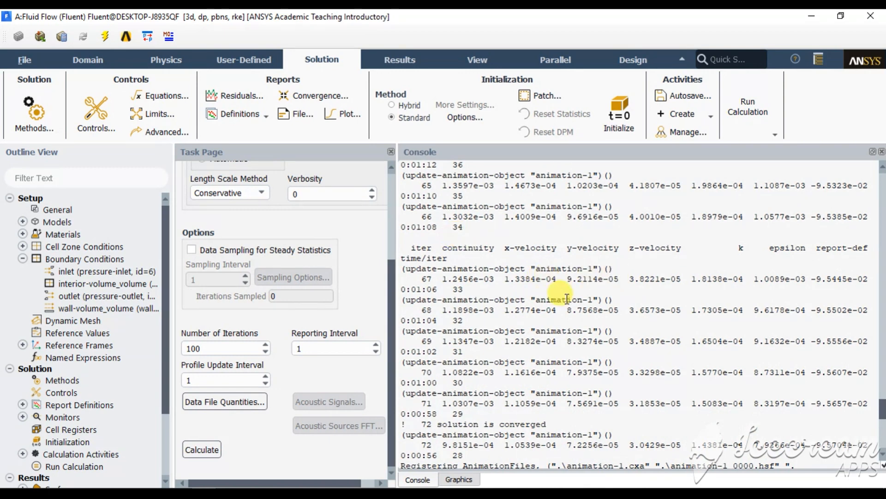
{"action": "scroll", "coordinate": [556, 288], "scroll_direction": "down", "scroll_amount": 4}
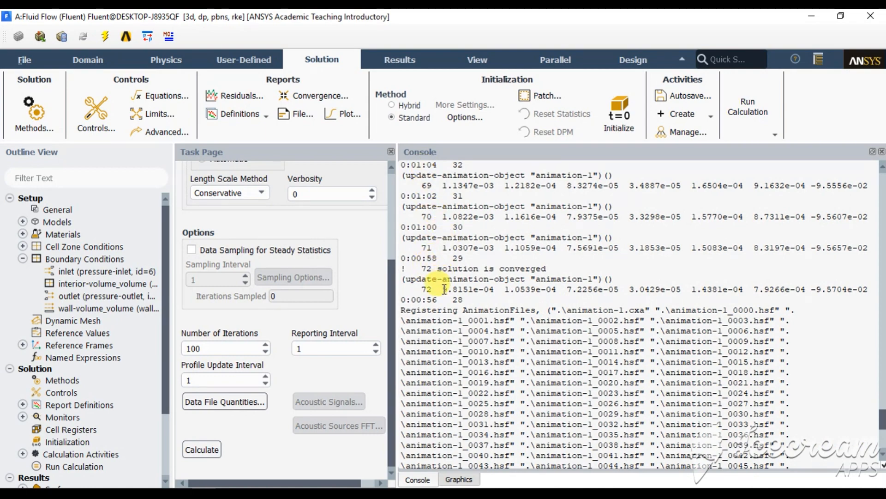
{"action": "scroll", "coordinate": [538, 273], "scroll_direction": "down", "scroll_amount": 9}
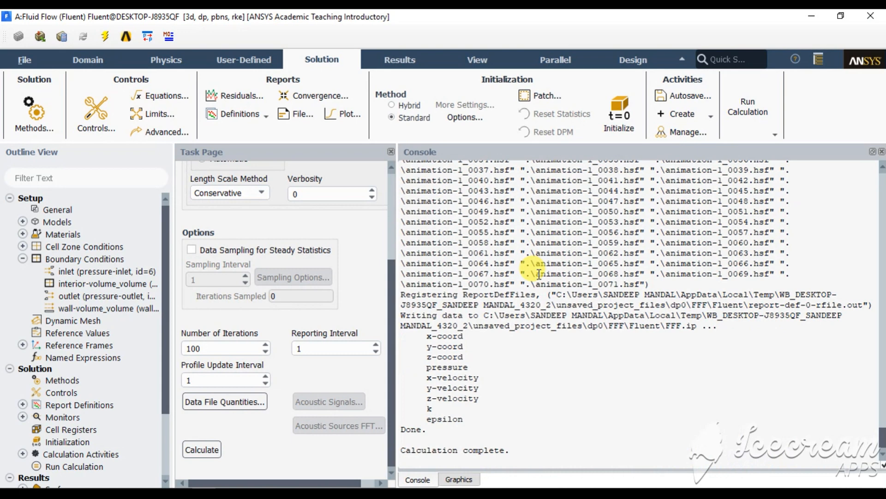
Step: Review the scaled residuals, the report-def-0 mass flow rate plot and the velocity magnitude contour in the graphics view
{"action": "left_click", "coordinate": [459, 479]}
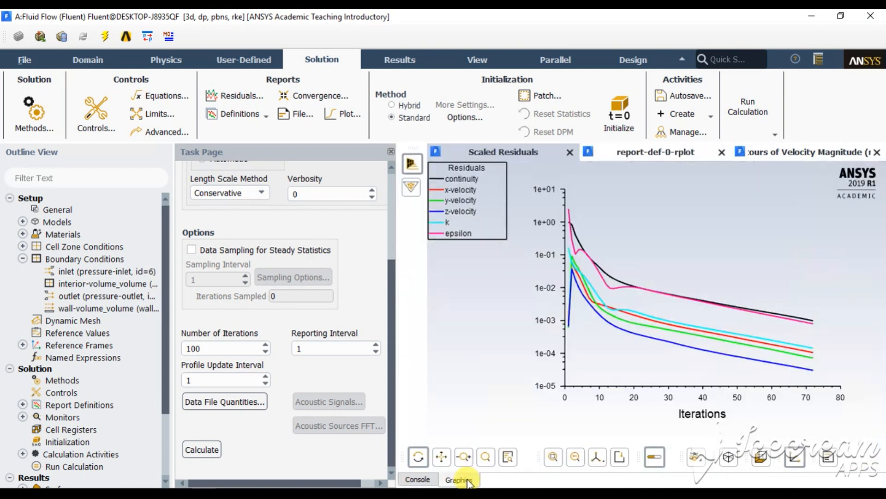
{"action": "left_click", "coordinate": [632, 152]}
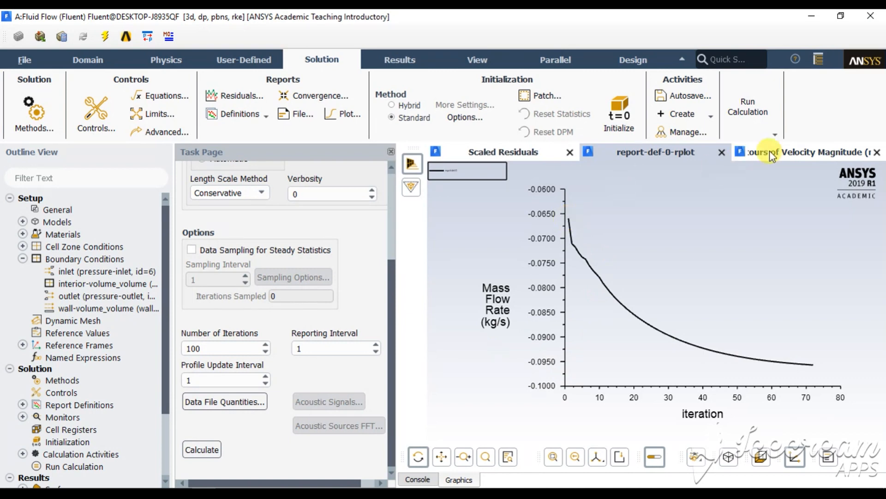
{"action": "left_click", "coordinate": [503, 152]}
{"action": "left_click", "coordinate": [802, 152]}
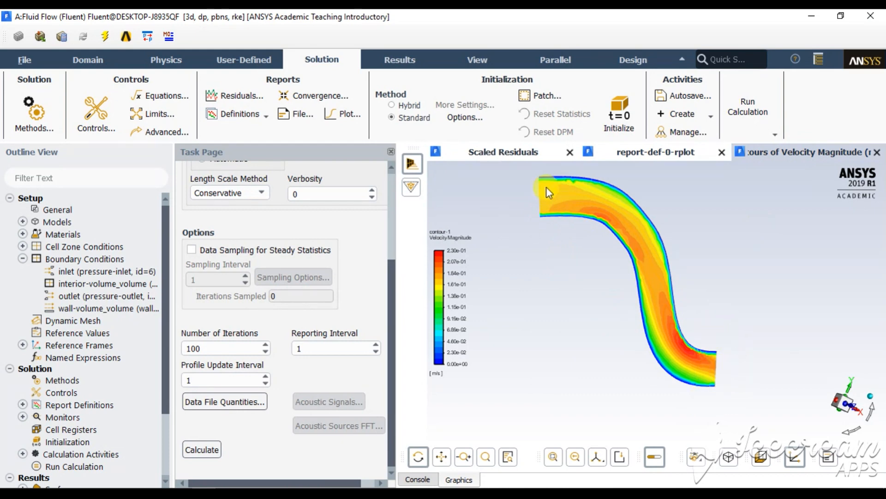
{"action": "left_click", "coordinate": [656, 152]}
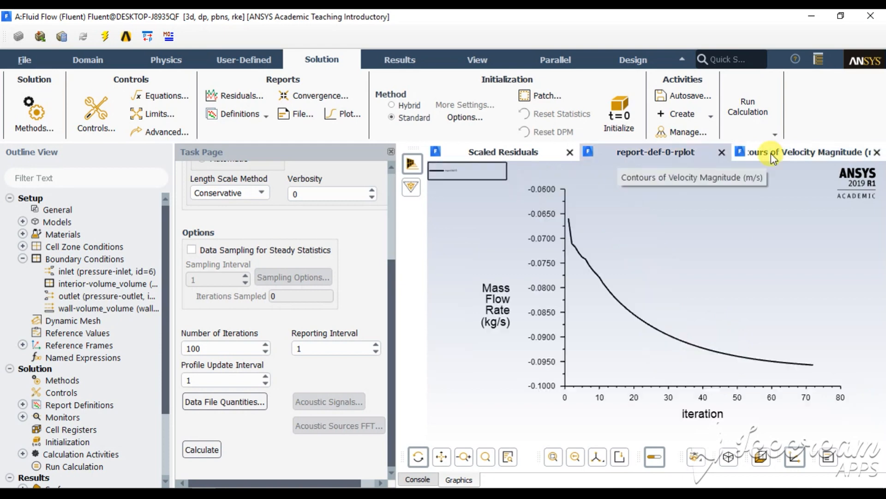
{"action": "left_click", "coordinate": [764, 152]}
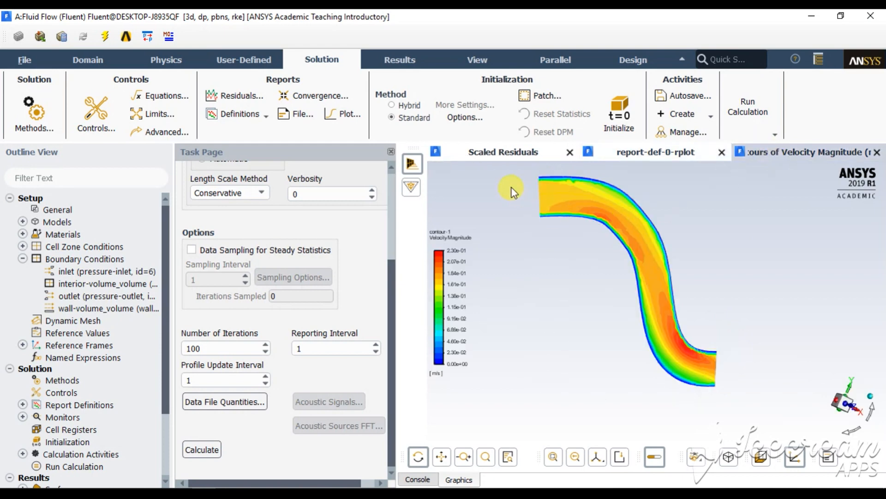
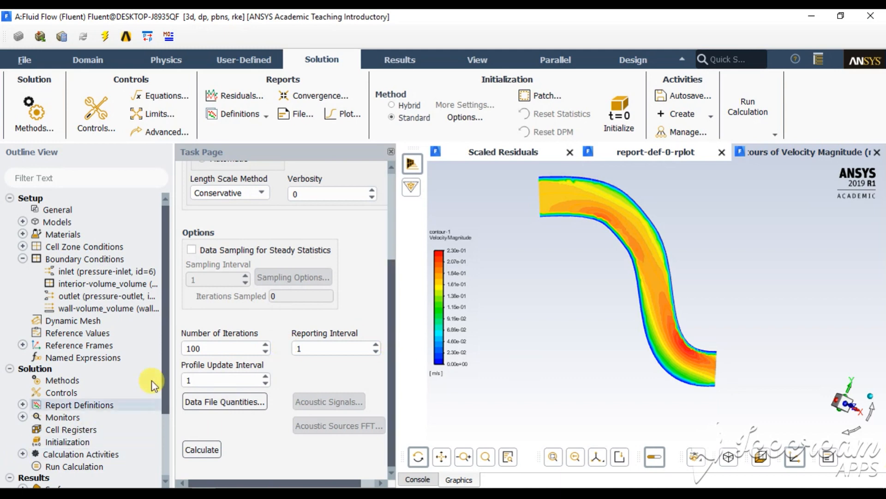
Step: Open the solution animation playback, move its window clear of the contour and play animation-1
{"action": "scroll", "coordinate": [168, 369], "scroll_direction": "down", "scroll_amount": 2}
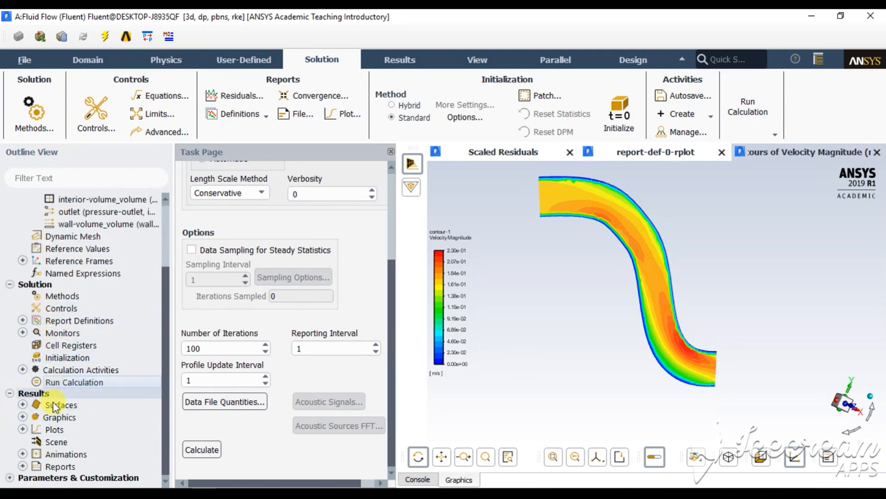
{"action": "left_click", "coordinate": [22, 454]}
{"action": "left_click", "coordinate": [78, 467]}
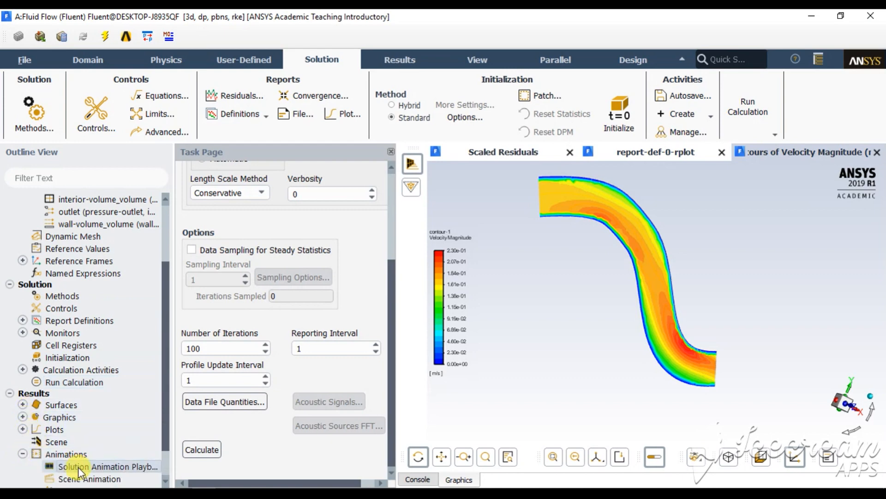
{"action": "double_click", "coordinate": [78, 467]}
{"action": "left_click_drag", "start_coordinate": [218, 281], "coordinate": [79, 55]}
{"action": "left_click", "coordinate": [157, 186]}
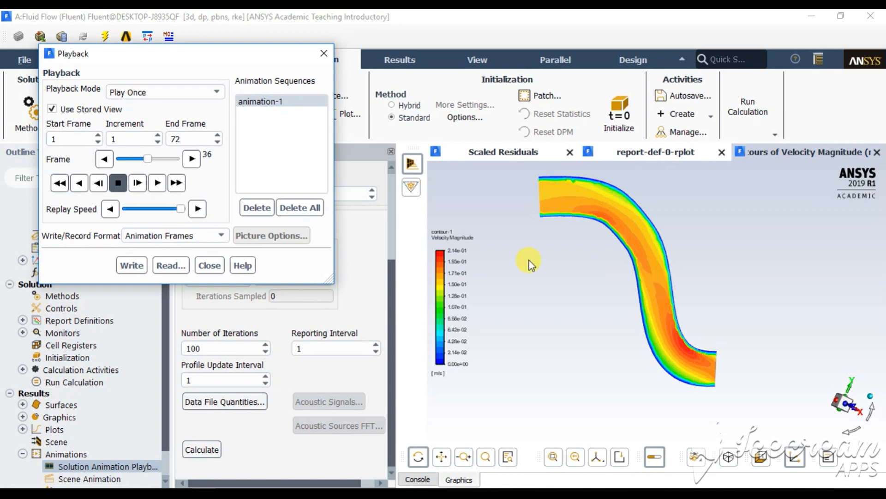
{"action": "left_click", "coordinate": [158, 182]}
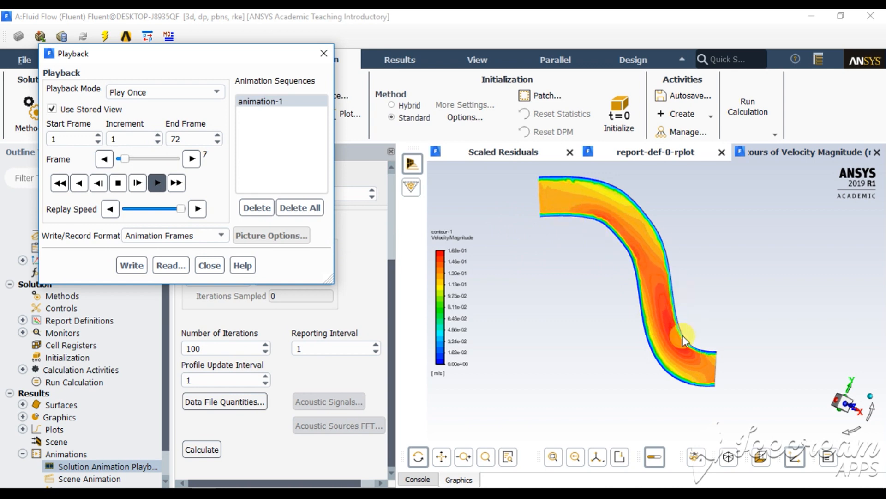
Step: Close the animation playback and view the mass flow rate plot and the scaled residuals
{"action": "left_click", "coordinate": [637, 152]}
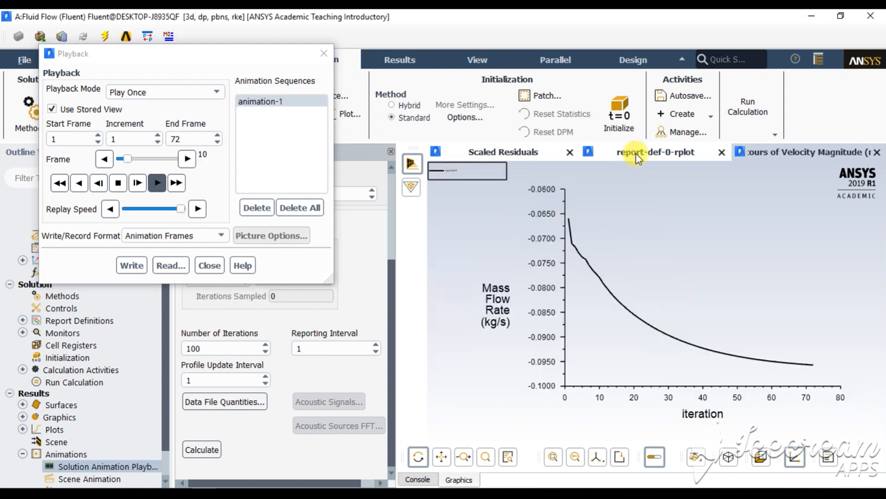
{"action": "left_click", "coordinate": [211, 265]}
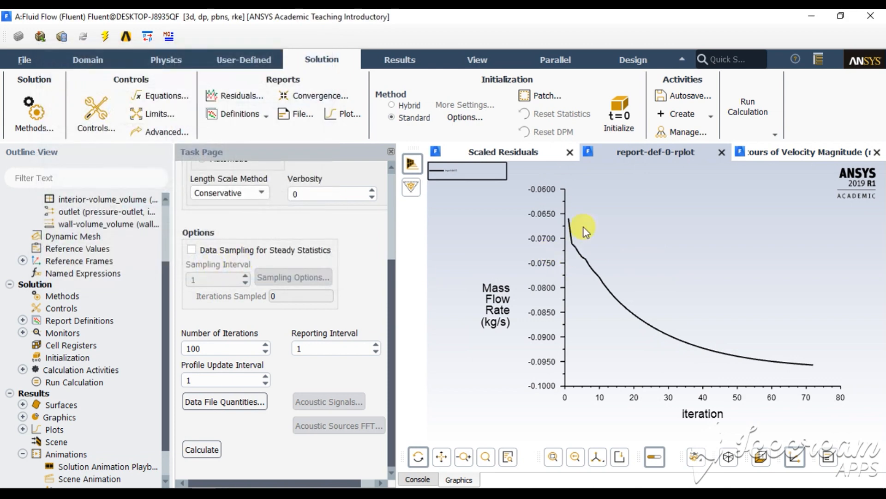
{"action": "left_click", "coordinate": [524, 153]}
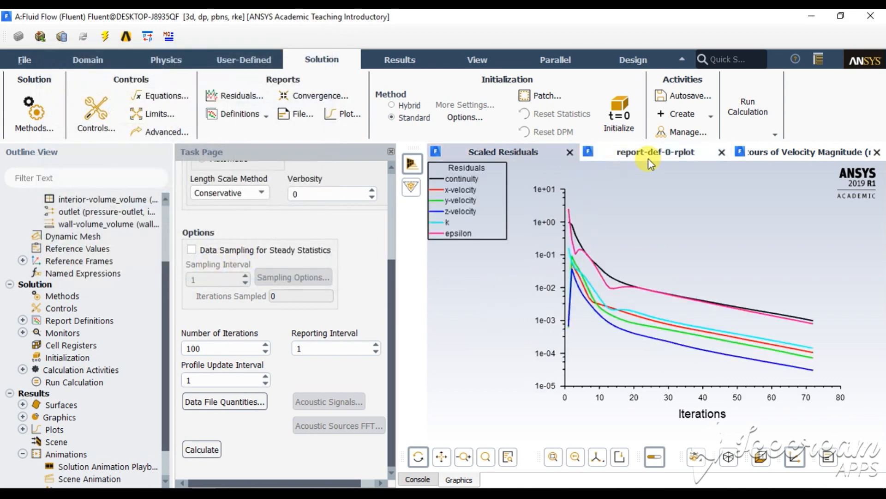
Step: Reopen the solution animation playback, replay animation-1, stop it partway and close the playback window
{"action": "double_click", "coordinate": [139, 465]}
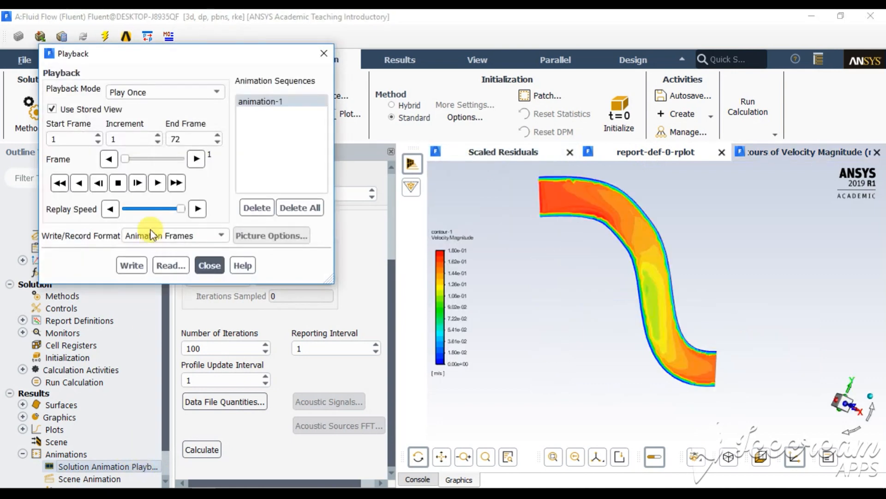
{"action": "left_click", "coordinate": [156, 184]}
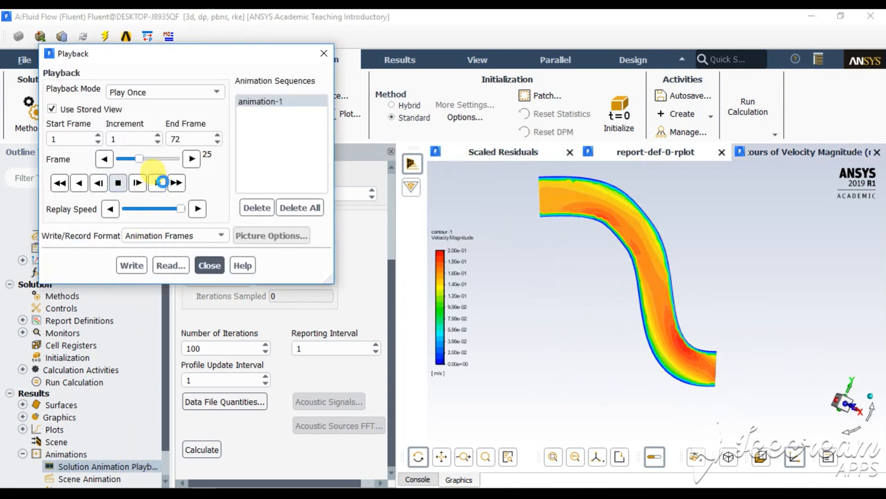
{"action": "left_click", "coordinate": [119, 183]}
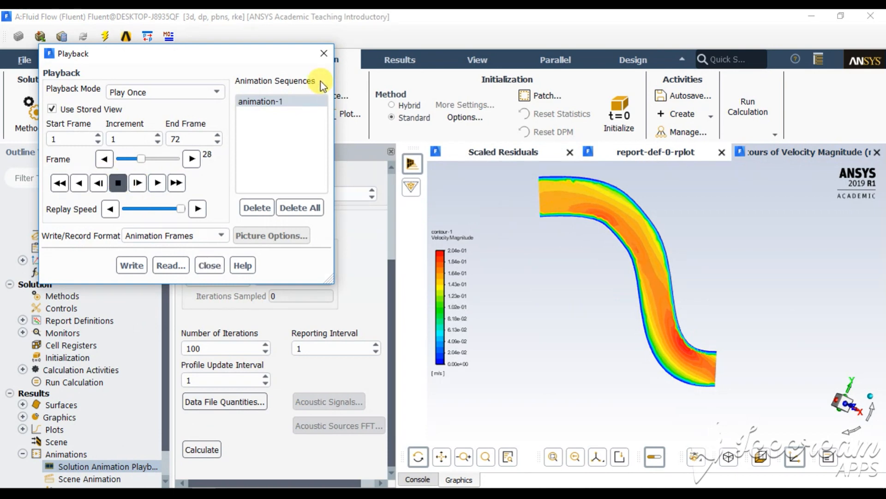
{"action": "left_click", "coordinate": [323, 54]}
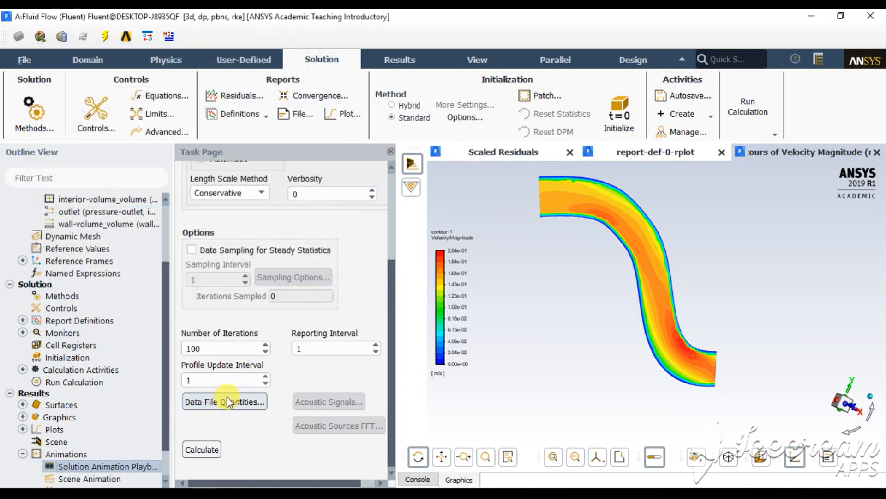
Step: Open the report-def-0 flux report definition, shrink its window to expose the console and compute the outlet mass flow rate
{"action": "left_click", "coordinate": [23, 320]}
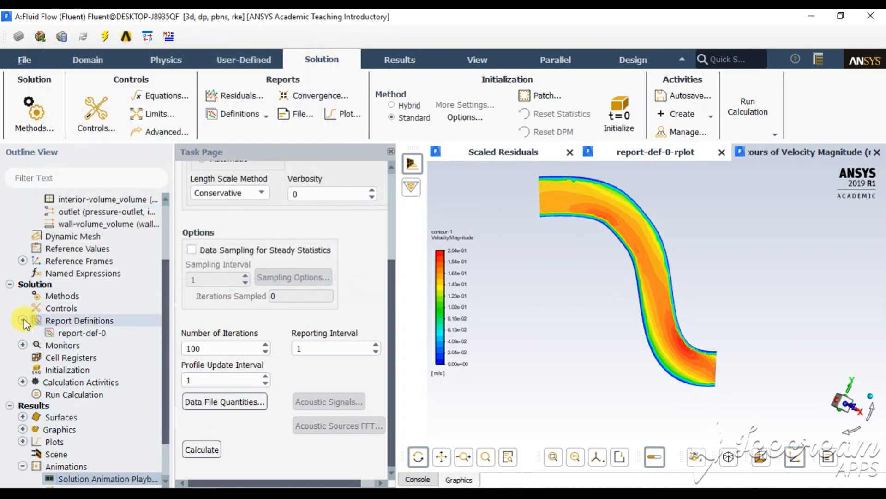
{"action": "left_click", "coordinate": [81, 333]}
{"action": "double_click", "coordinate": [81, 333]}
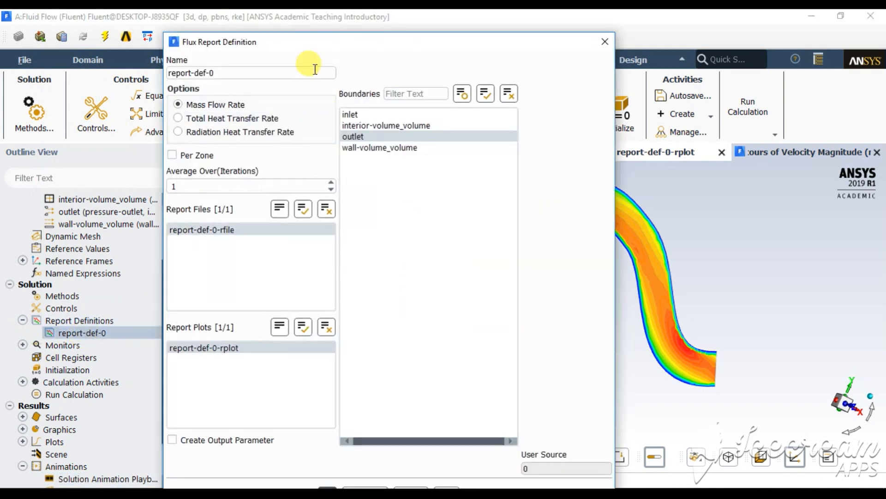
{"action": "left_click_drag", "start_coordinate": [312, 46], "coordinate": [206, 21]}
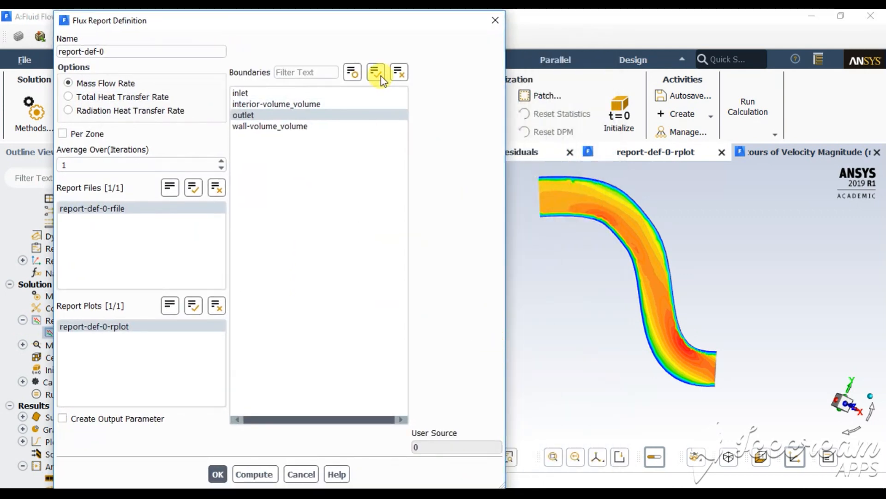
{"action": "left_click_drag", "start_coordinate": [461, 20], "coordinate": [461, 108]}
{"action": "left_click_drag", "start_coordinate": [428, 121], "coordinate": [387, 51]}
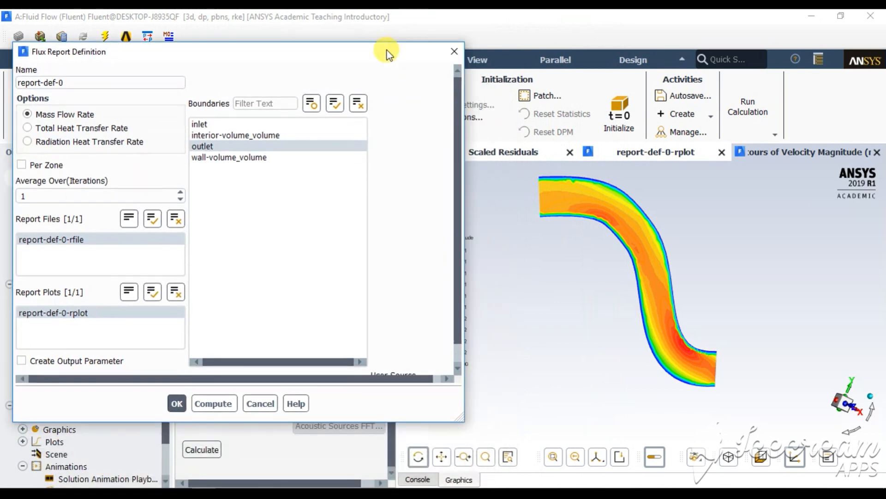
{"action": "left_click", "coordinate": [417, 479]}
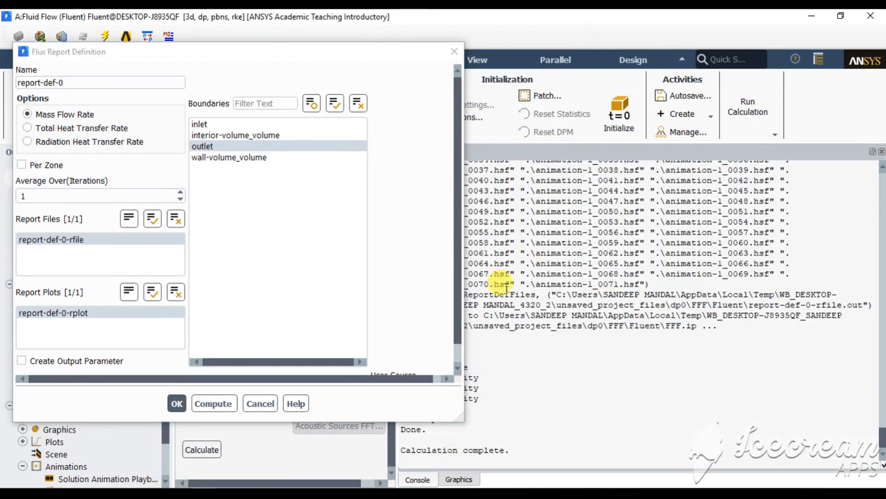
{"action": "scroll", "coordinate": [239, 315], "scroll_direction": "down", "scroll_amount": 1}
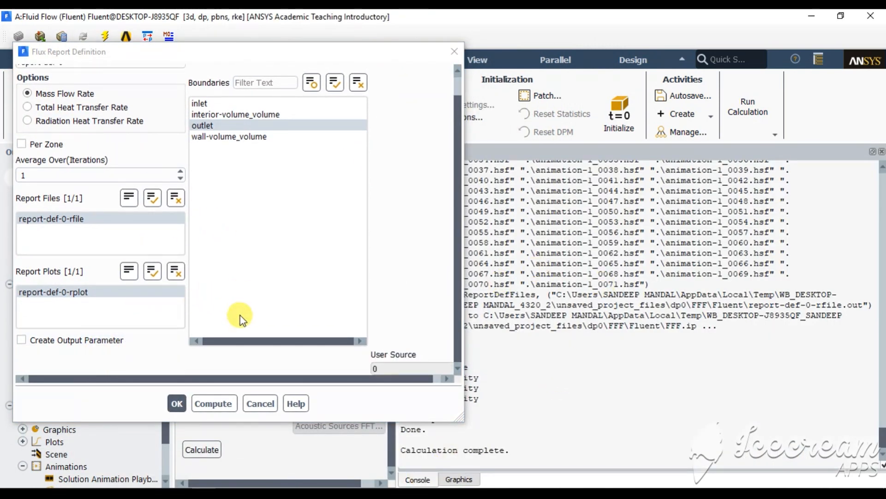
{"action": "left_click", "coordinate": [215, 403]}
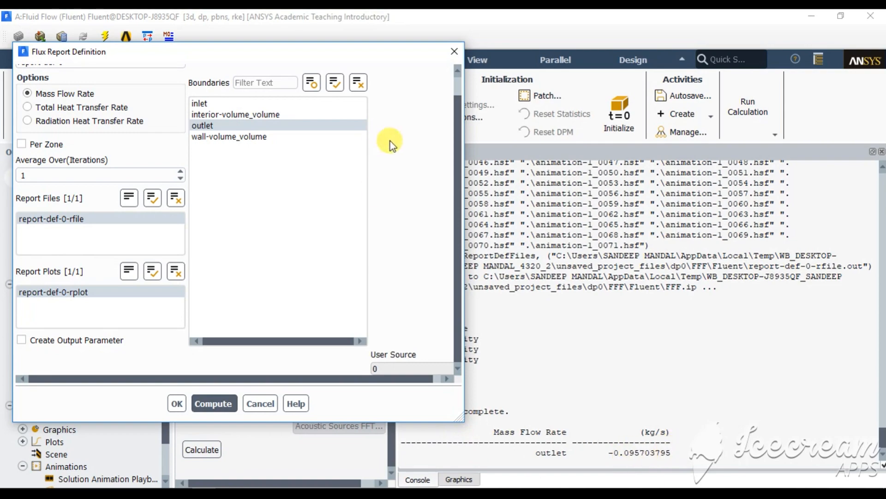
Step: Close the flux report definition and review the console's iteration history of residuals and report values back to the first iterations
{"action": "left_click", "coordinate": [453, 52]}
{"action": "scroll", "coordinate": [536, 314], "scroll_direction": "up", "scroll_amount": 12}
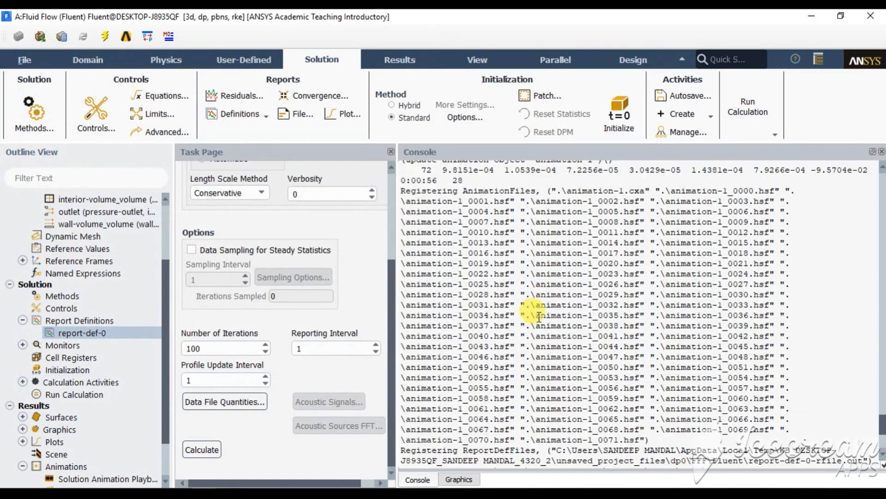
{"action": "scroll", "coordinate": [538, 315], "scroll_direction": "up", "scroll_amount": 11}
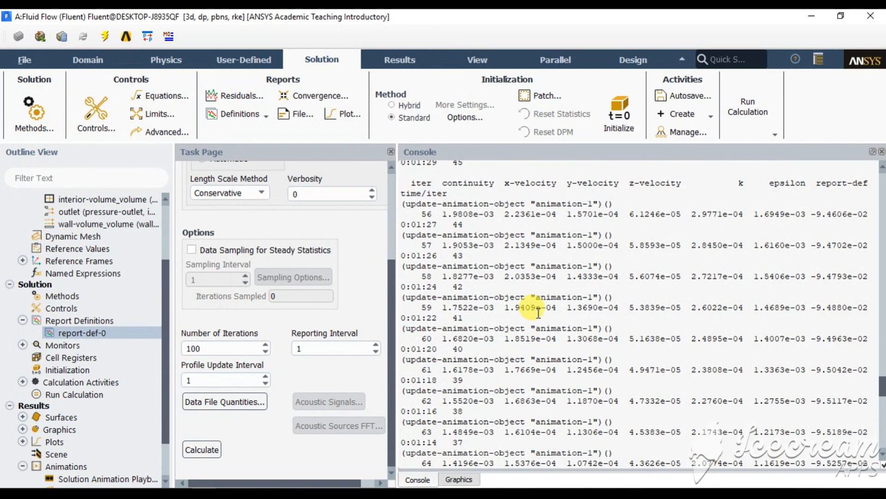
{"action": "scroll", "coordinate": [539, 313], "scroll_direction": "up", "scroll_amount": 20}
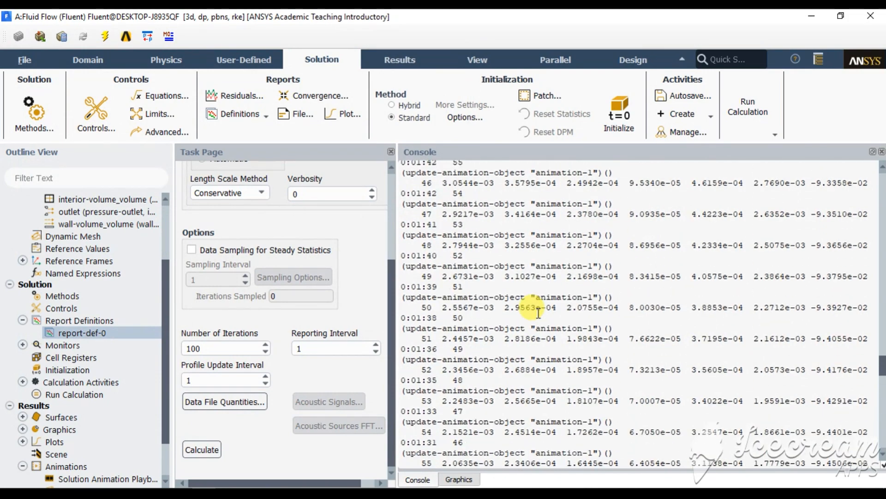
{"action": "scroll", "coordinate": [538, 312], "scroll_direction": "up", "scroll_amount": 18}
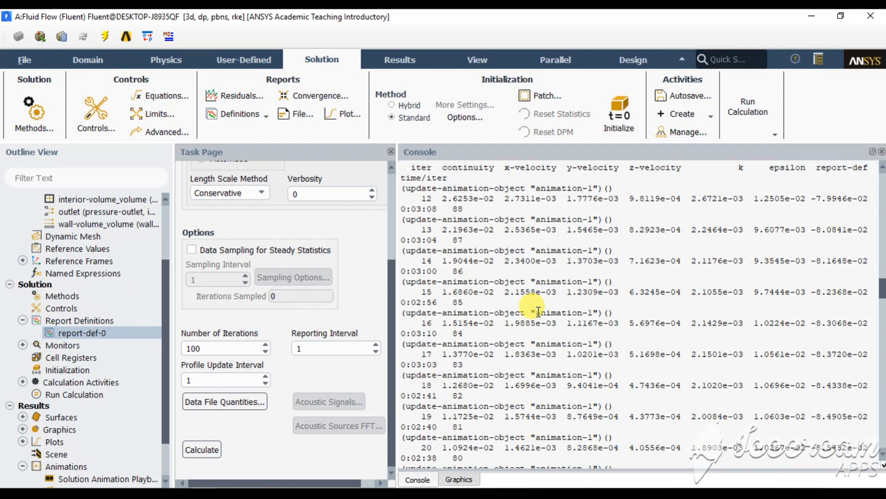
{"action": "scroll", "coordinate": [538, 312], "scroll_direction": "up", "scroll_amount": 15}
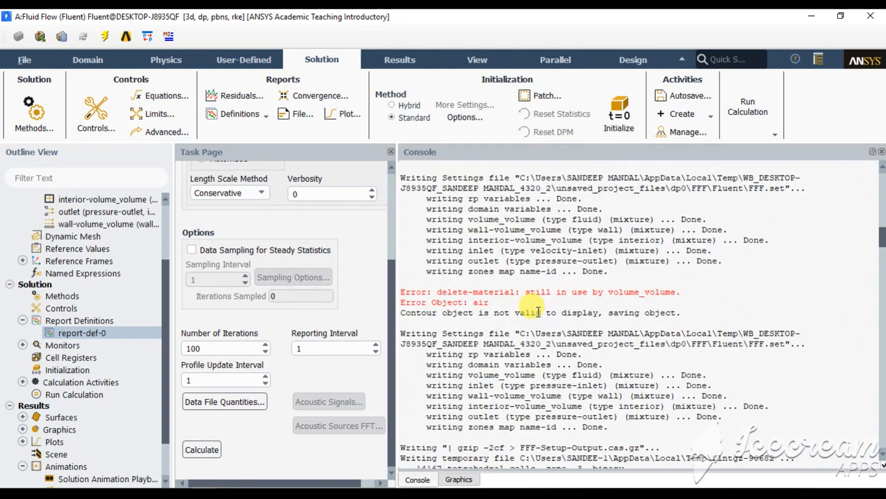
{"action": "scroll", "coordinate": [538, 312], "scroll_direction": "down", "scroll_amount": 15}
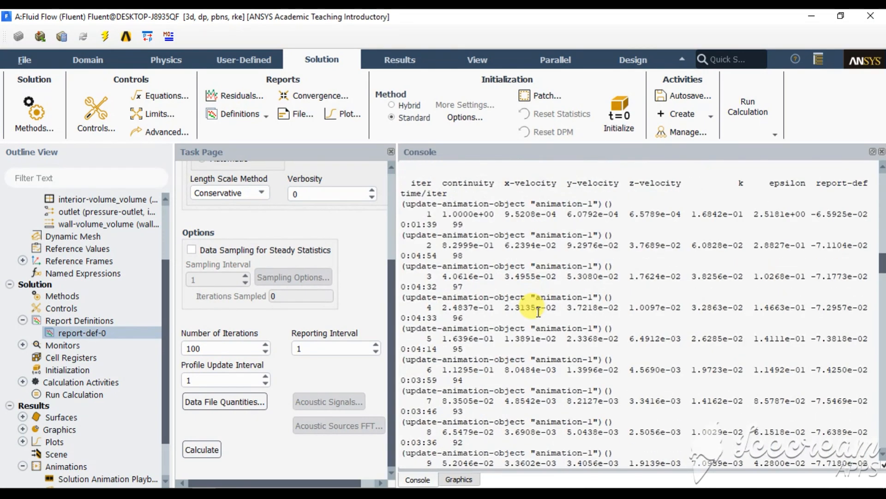
{"action": "scroll", "coordinate": [538, 312], "scroll_direction": "down", "scroll_amount": 12}
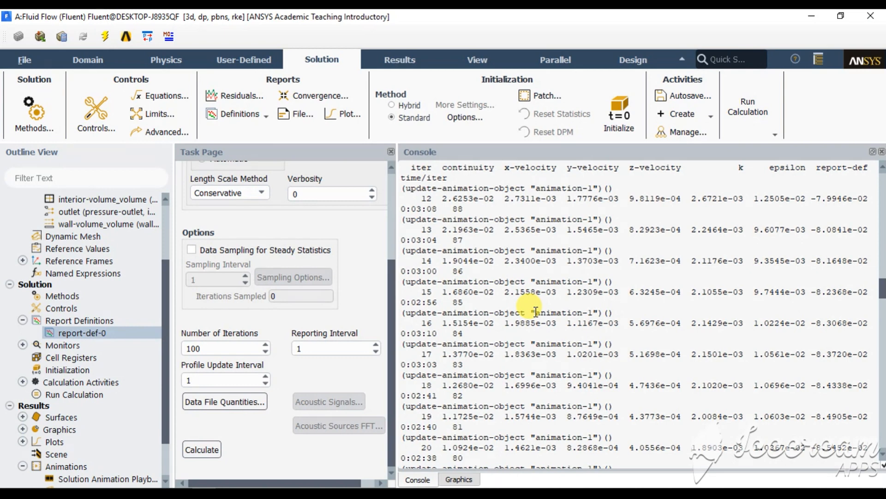
Step: Quit Fluent and open the Results cell of the Fluid Flow (Fluent) system from Workbench in CFD-Post
{"action": "key", "text": "alt+F4"}
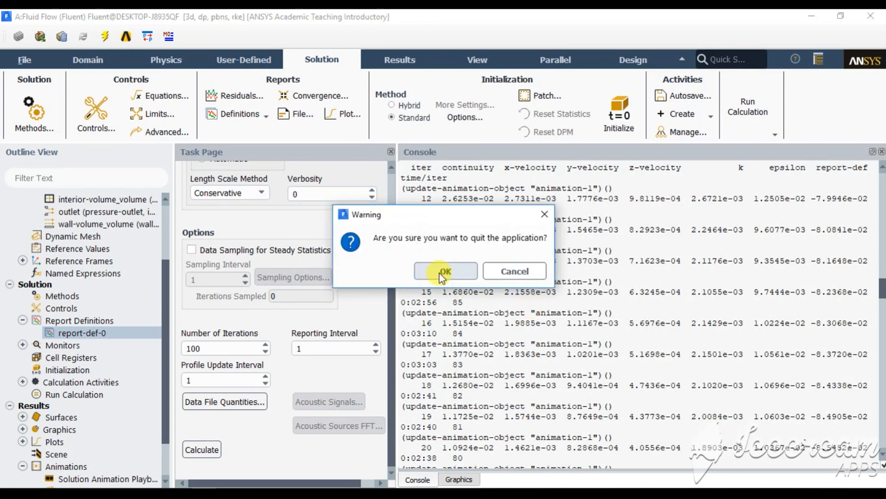
{"action": "left_click", "coordinate": [439, 273]}
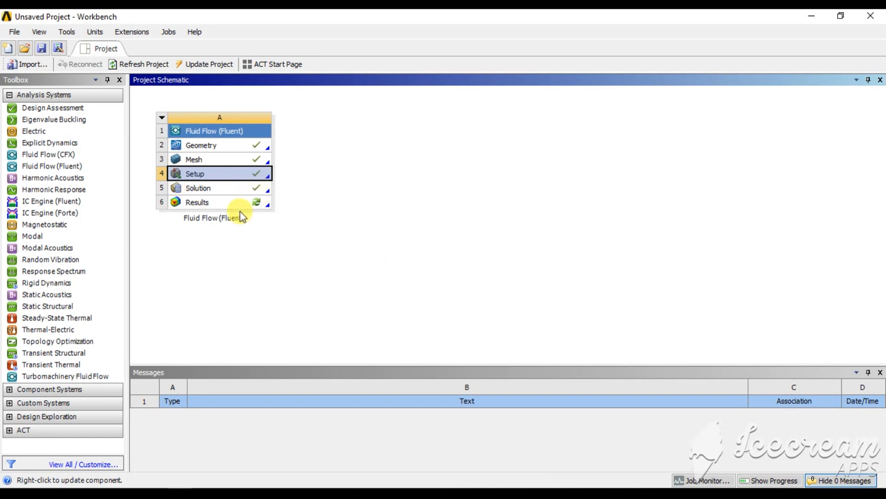
{"action": "double_click", "coordinate": [257, 205]}
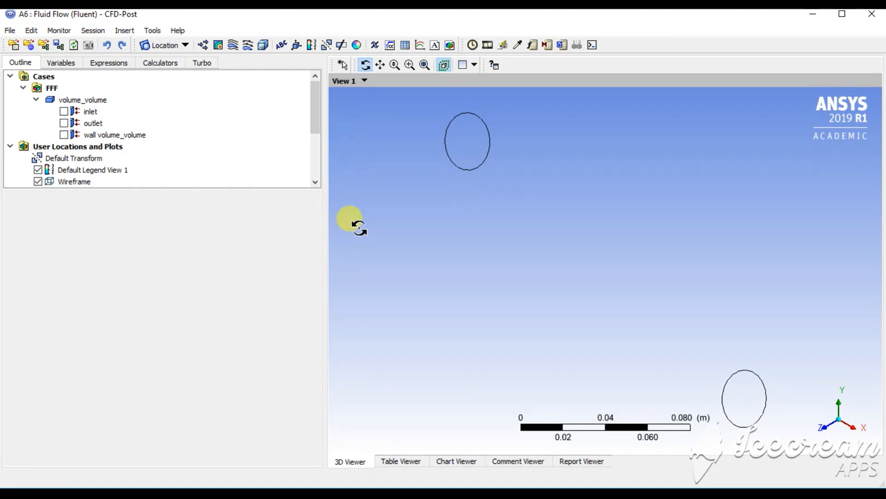
Step: Show the wall volume_volume boundary and apply a face transparency of 0.878 to it
{"action": "left_click_drag", "start_coordinate": [431, 308], "coordinate": [497, 288]}
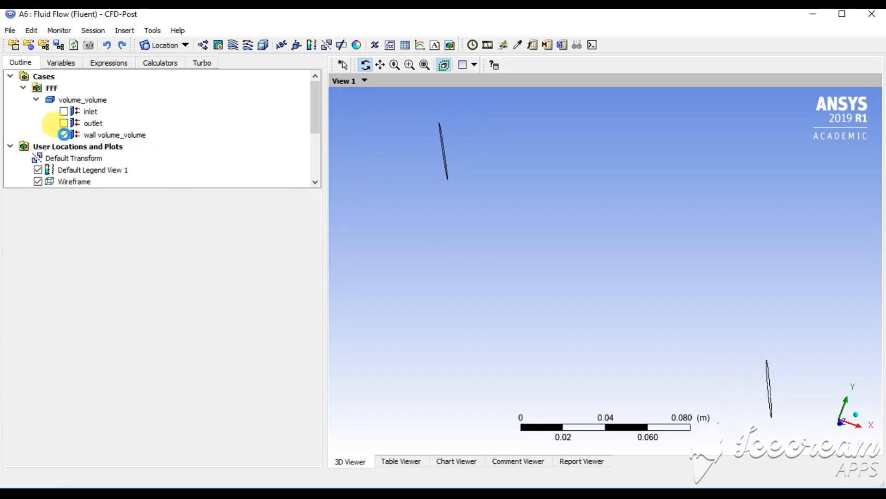
{"action": "mouse_move", "coordinate": [549, 242]}
{"action": "left_mouse_down"}
{"action": "mouse_move", "coordinate": [652, 263]}
{"action": "mouse_move", "coordinate": [591, 264]}
{"action": "mouse_move", "coordinate": [543, 245]}
{"action": "mouse_move", "coordinate": [564, 249]}
{"action": "mouse_move", "coordinate": [558, 245]}
{"action": "left_mouse_up"}
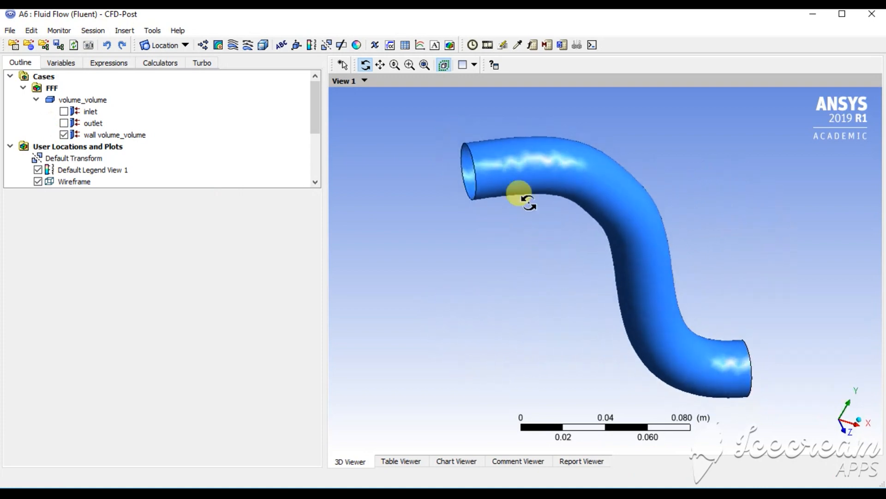
{"action": "left_click", "coordinate": [138, 138]}
{"action": "left_click", "coordinate": [61, 219]}
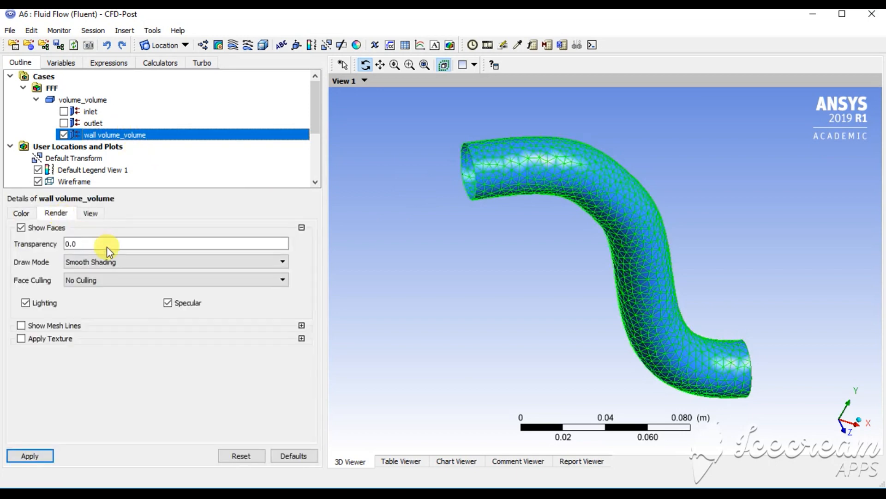
{"action": "left_click", "coordinate": [107, 246]}
{"action": "left_click_drag", "start_coordinate": [68, 248], "coordinate": [259, 256]}
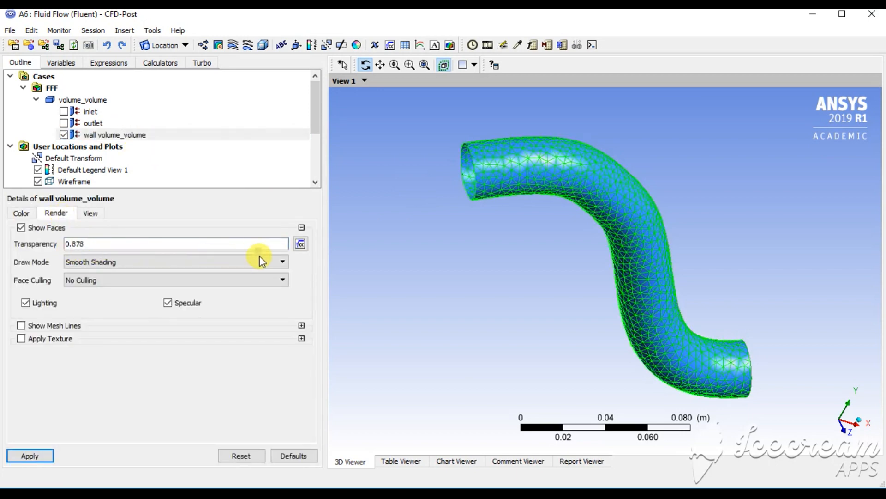
{"action": "left_click", "coordinate": [30, 455]}
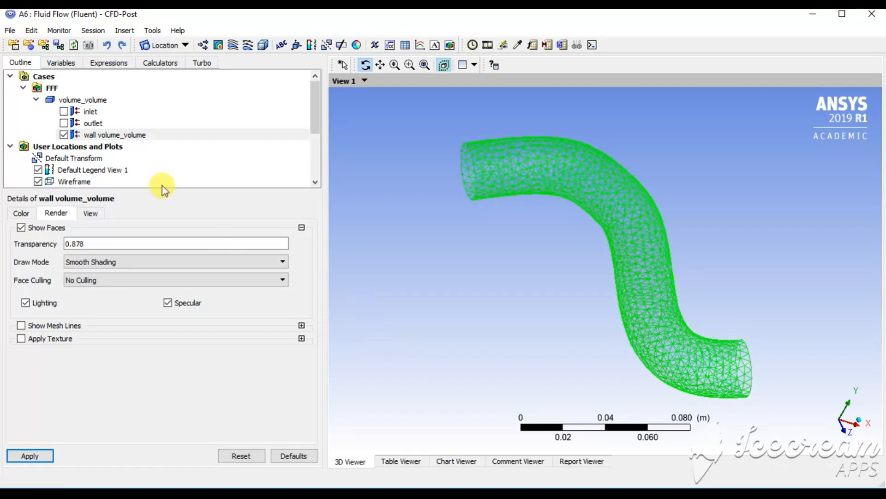
Step: Colour wall volume_volume by the Velocity variable with the Global range and apply it
{"action": "left_click", "coordinate": [27, 214]}
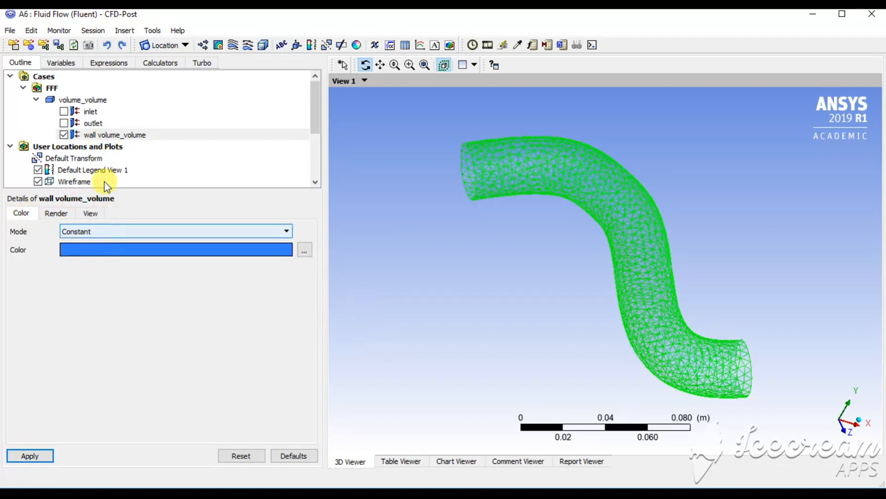
{"action": "scroll", "coordinate": [112, 168], "scroll_direction": "down", "scroll_amount": 2}
{"action": "scroll", "coordinate": [112, 168], "scroll_direction": "up", "scroll_amount": 2}
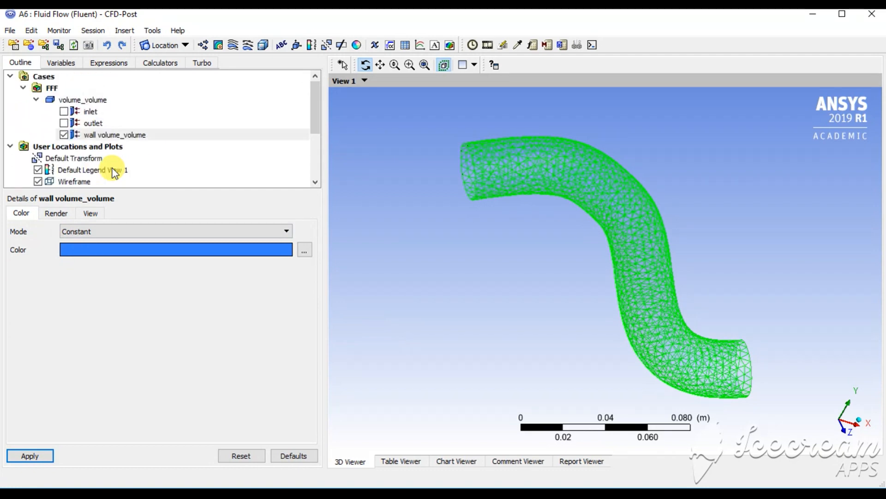
{"action": "left_click", "coordinate": [95, 231]}
{"action": "left_click", "coordinate": [96, 253]}
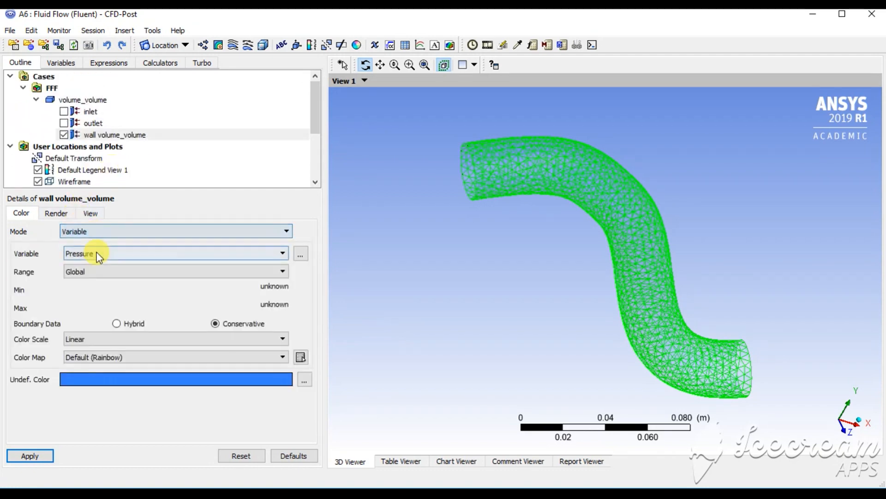
{"action": "left_click", "coordinate": [124, 253]}
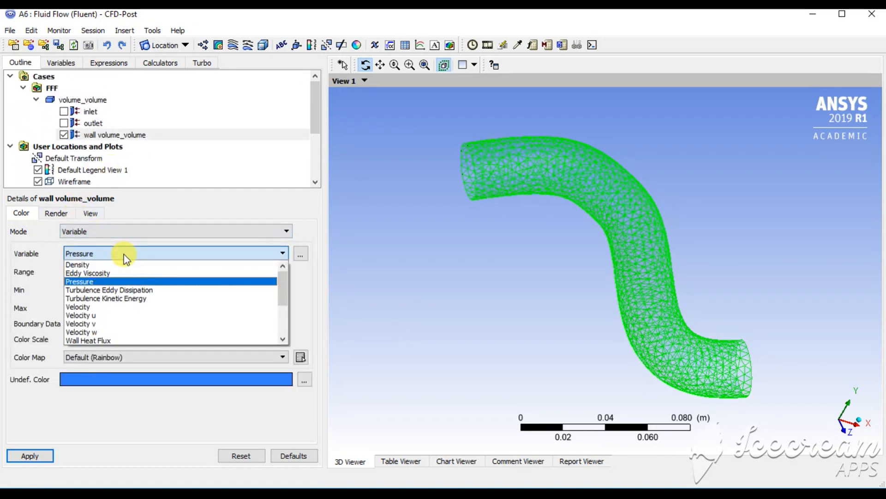
{"action": "left_click", "coordinate": [121, 307]}
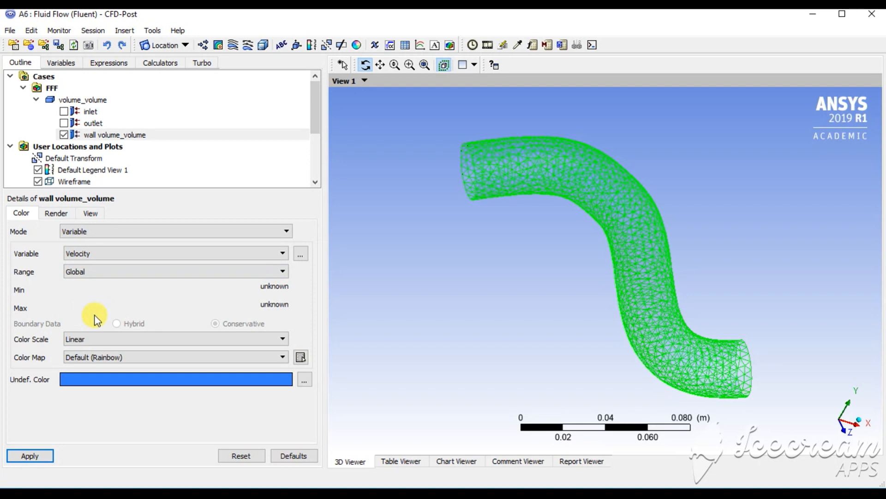
{"action": "left_click", "coordinate": [30, 455]}
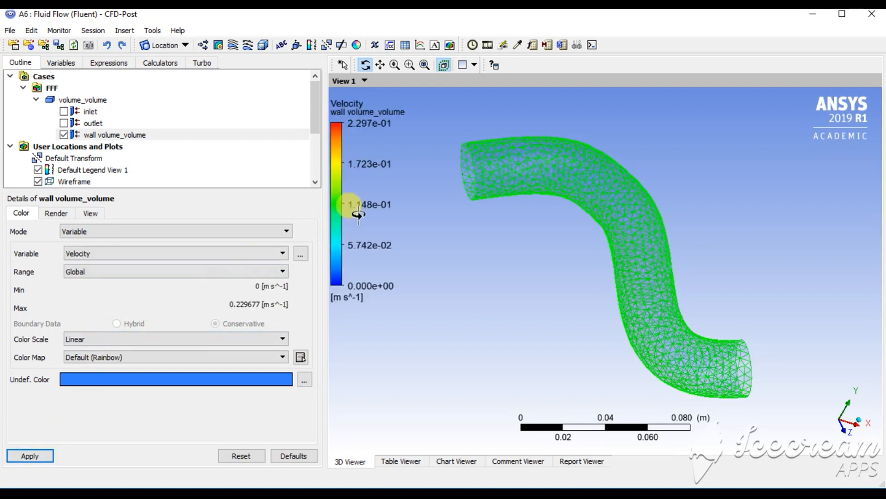
{"action": "mouse_move", "coordinate": [475, 228]}
{"action": "left_mouse_down"}
{"action": "mouse_move", "coordinate": [504, 239]}
{"action": "mouse_move", "coordinate": [485, 234]}
{"action": "left_mouse_up"}
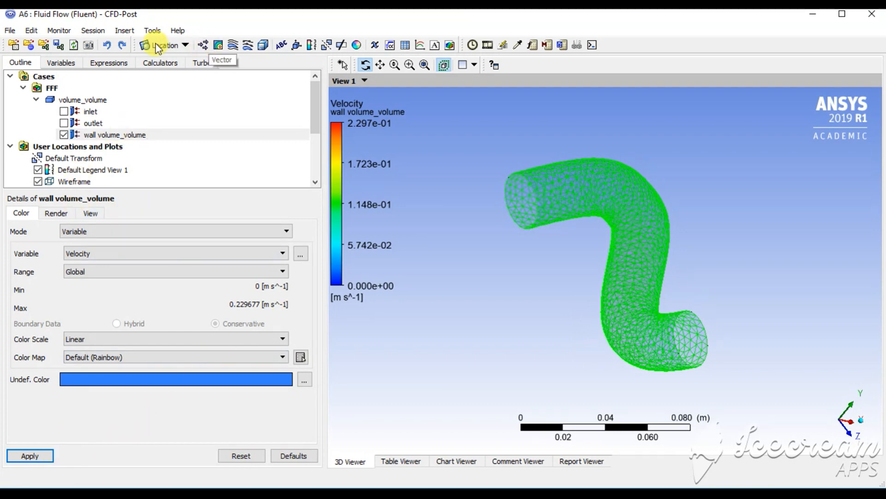
Step: Insert a location plane named Plane 1, defined as an XY Plane at Z 0.0 m through all domains
{"action": "left_click", "coordinate": [127, 31]}
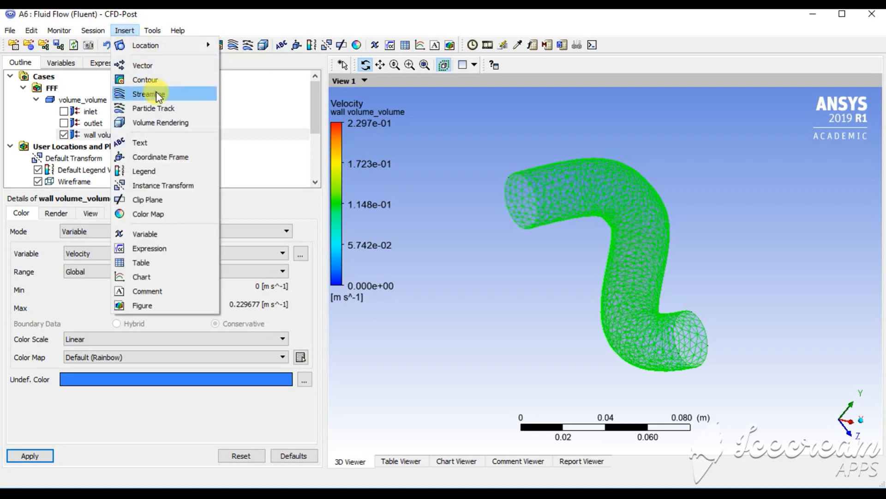
{"action": "left_click", "coordinate": [223, 102]}
{"action": "left_click", "coordinate": [185, 45]}
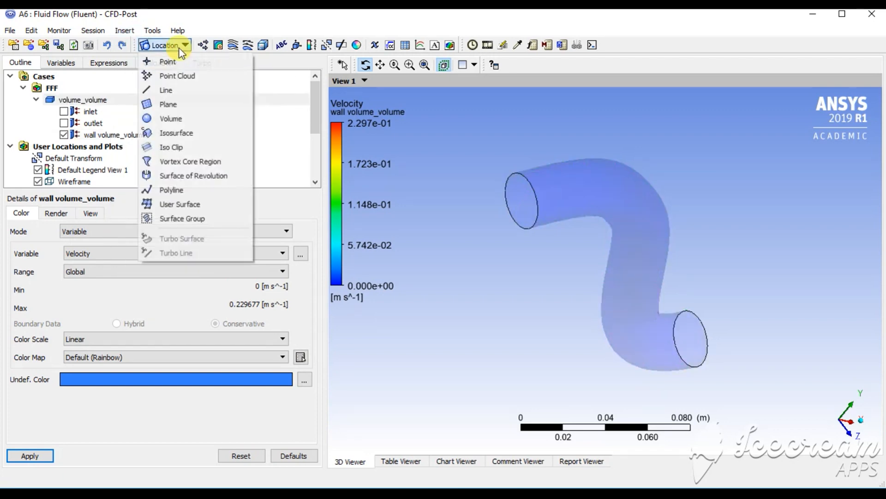
{"action": "left_click", "coordinate": [184, 103]}
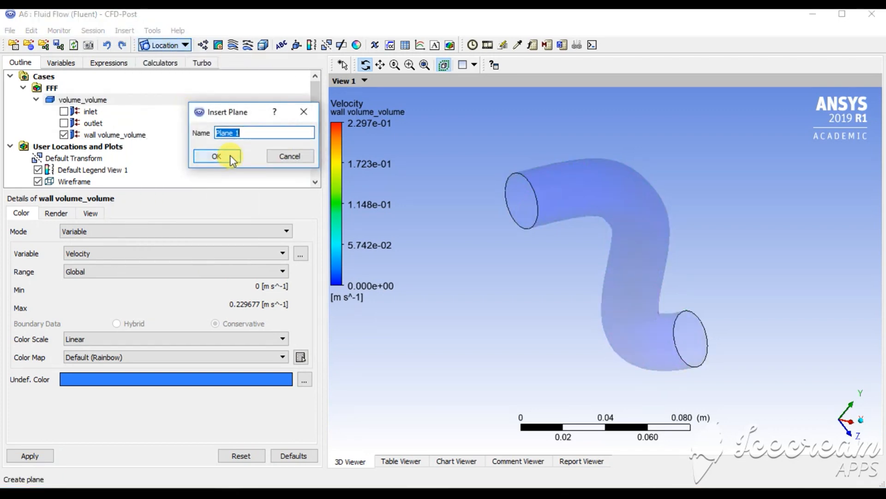
{"action": "left_click", "coordinate": [221, 157]}
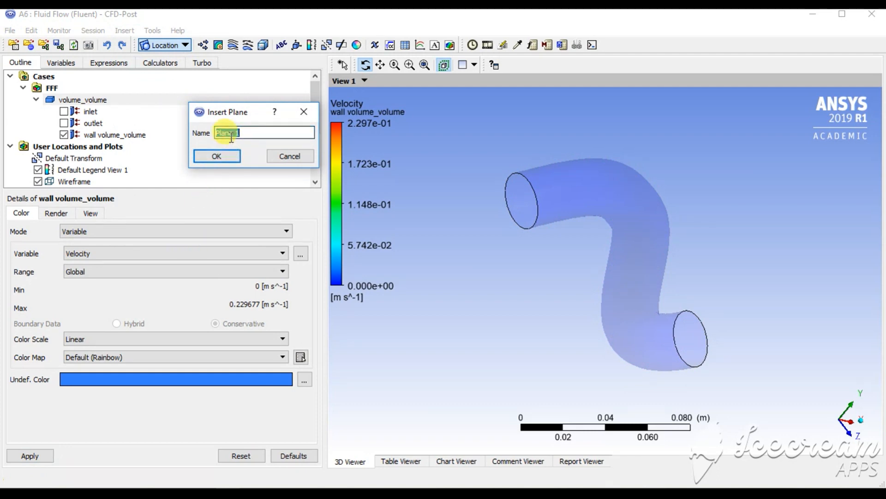
{"action": "left_click", "coordinate": [216, 157]}
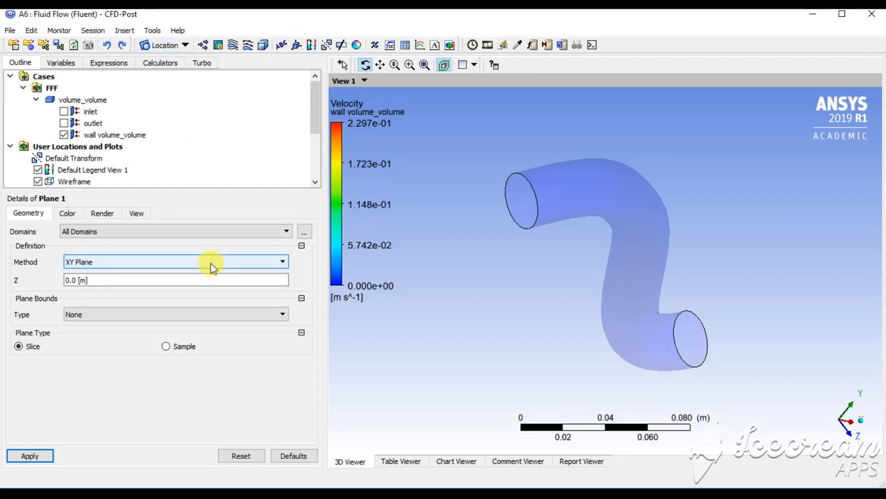
{"action": "left_click_drag", "start_coordinate": [826, 389], "coordinate": [605, 263]}
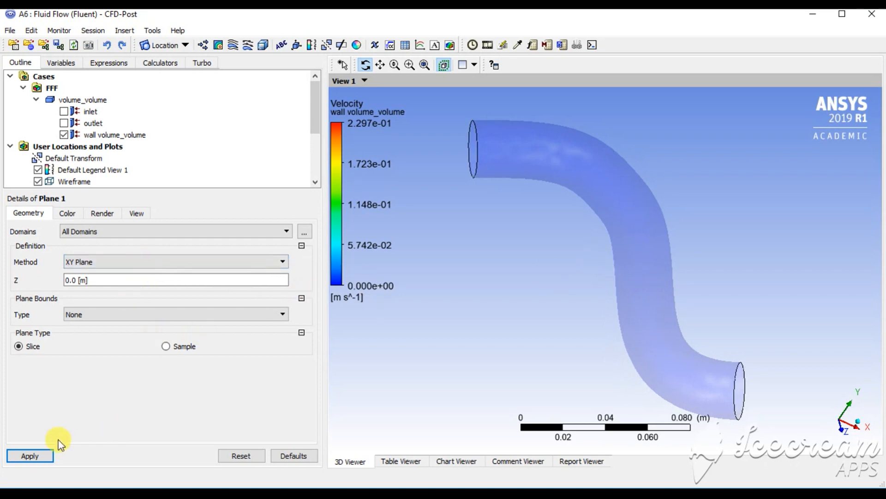
{"action": "left_click", "coordinate": [29, 455]}
{"action": "left_click_drag", "start_coordinate": [600, 249], "coordinate": [585, 178]}
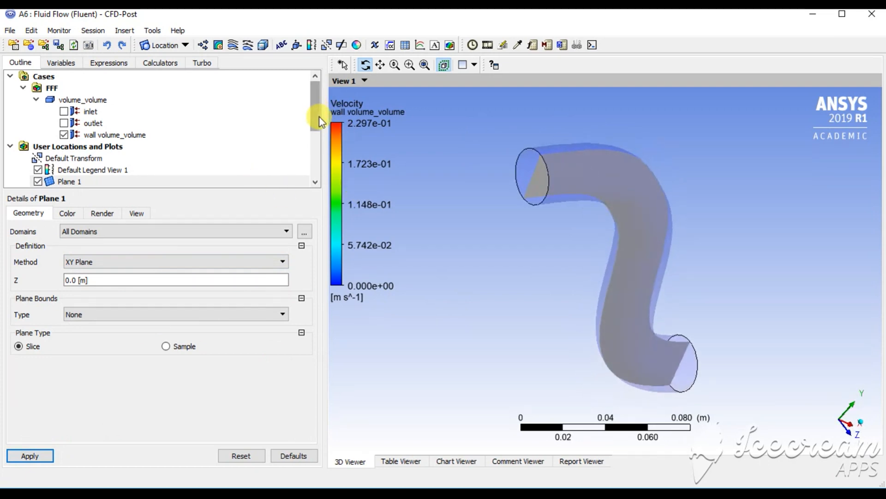
Step: Colour Plane 1 by the Pressure variable with the Global range and inspect the contour along the pipe
{"action": "left_click_drag", "start_coordinate": [317, 112], "coordinate": [317, 151]}
{"action": "left_click", "coordinate": [106, 100]}
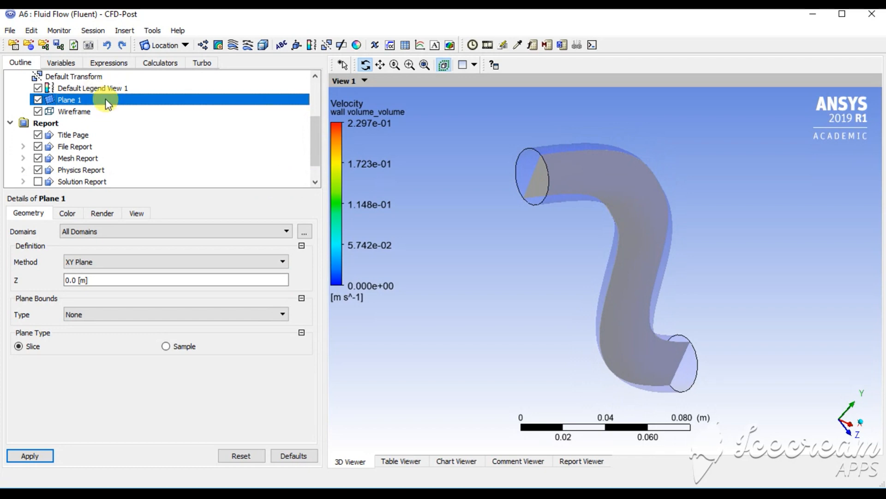
{"action": "left_click", "coordinate": [67, 214]}
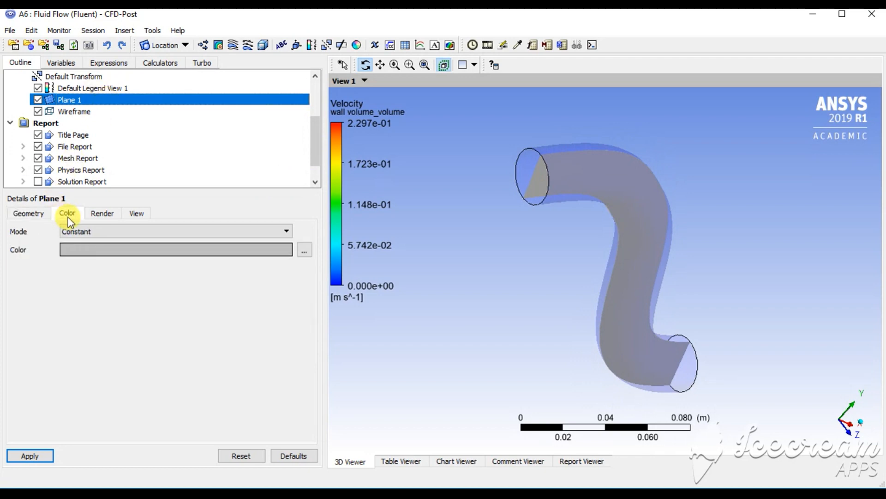
{"action": "left_click", "coordinate": [89, 231]}
{"action": "left_click", "coordinate": [96, 255]}
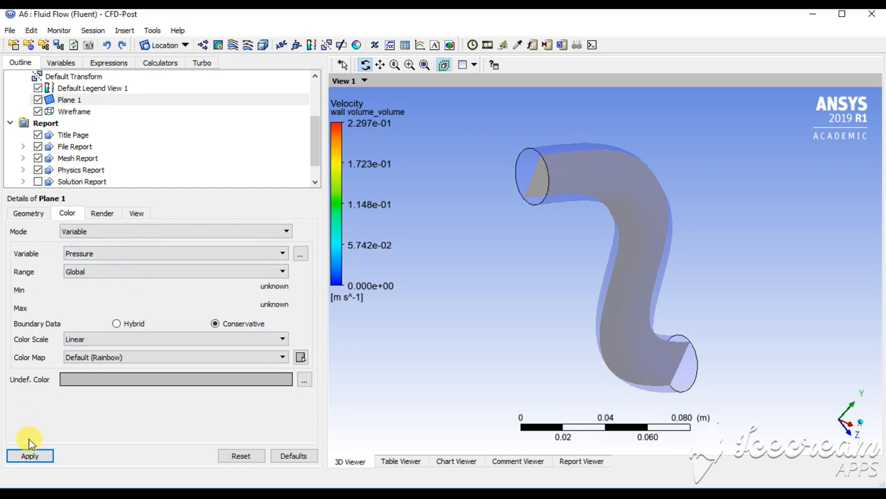
{"action": "left_click", "coordinate": [30, 455]}
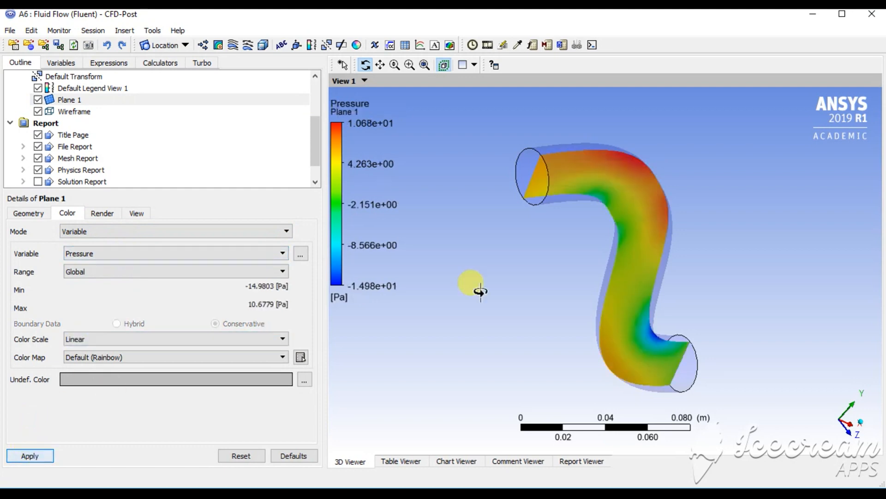
{"action": "left_click_drag", "start_coordinate": [476, 288], "coordinate": [444, 157]}
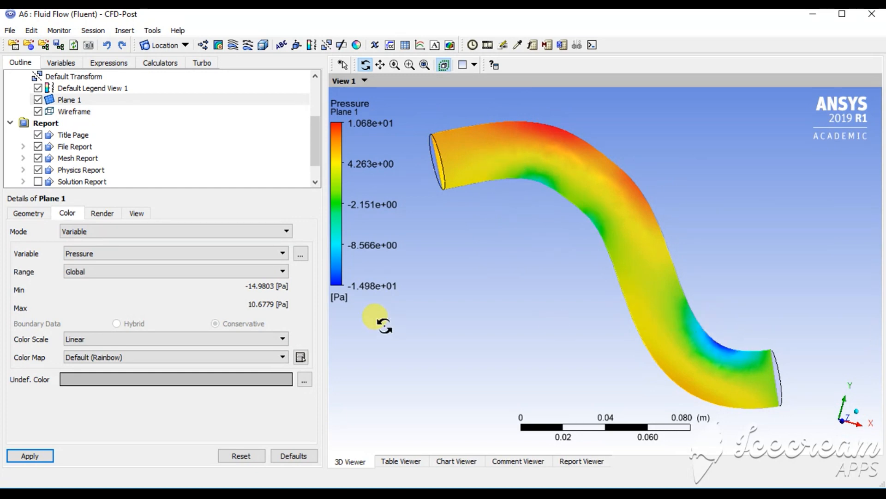
Step: Colour Plane 1 by the Velocity variable with the Global range and inspect the contour along the pipe
{"action": "left_click", "coordinate": [138, 253]}
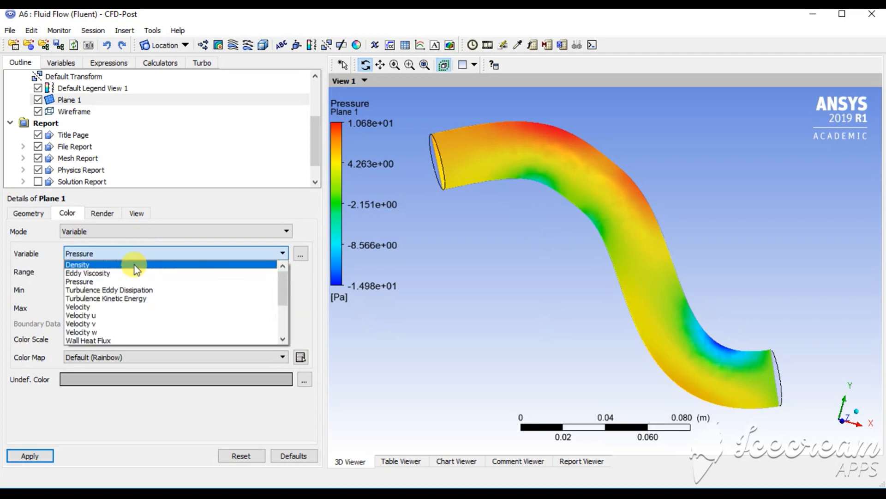
{"action": "left_click", "coordinate": [124, 307]}
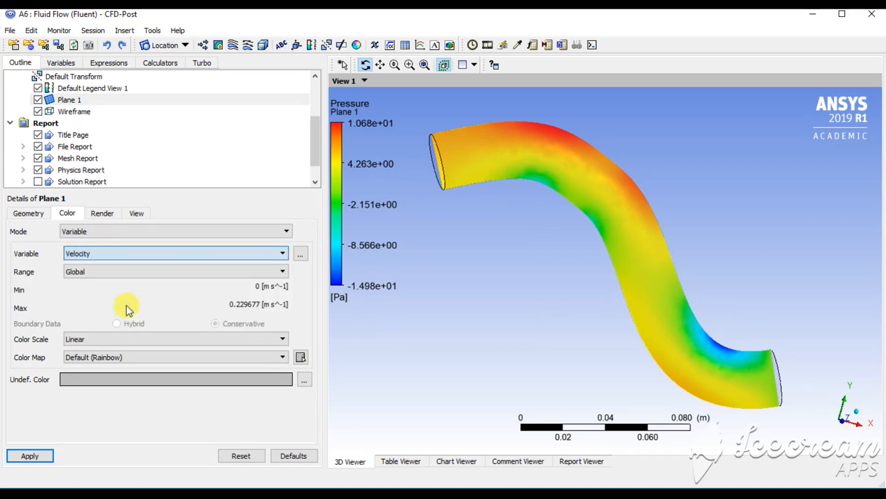
{"action": "left_click", "coordinate": [37, 450]}
{"action": "left_click_drag", "start_coordinate": [630, 198], "coordinate": [446, 144]}
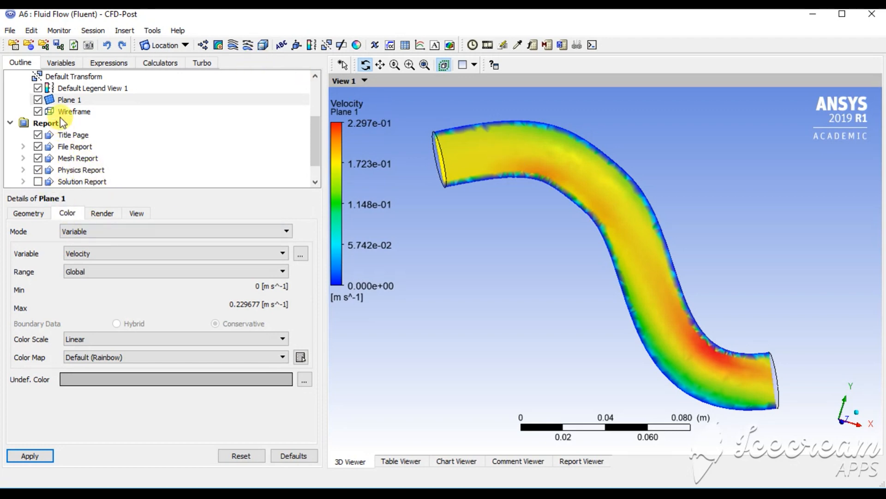
Step: Insert a vector plot named Vector 1 located on Plane 1, with Vertex sampling, reduction factor 1.0 and the Velocity variable
{"action": "left_click", "coordinate": [207, 45]}
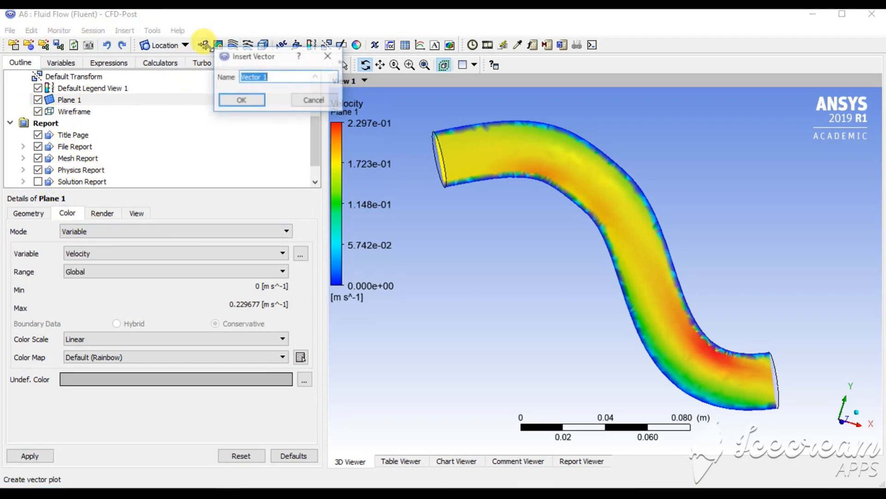
{"action": "left_click", "coordinate": [240, 99]}
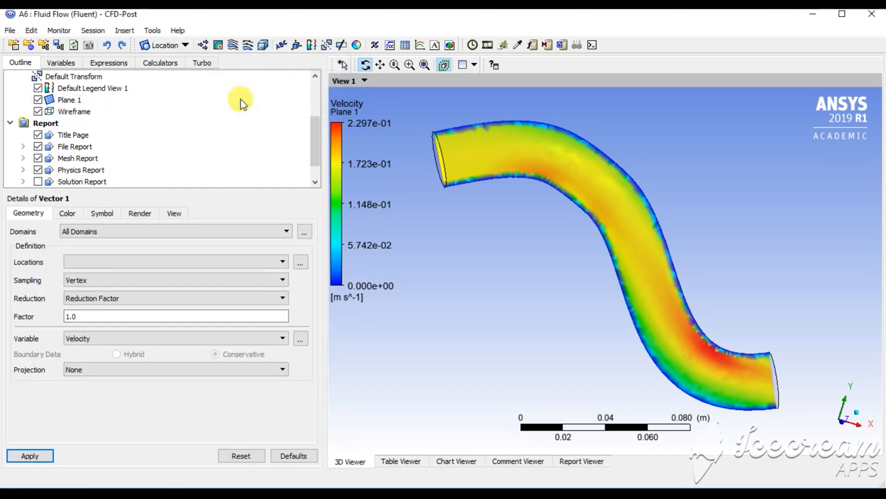
{"action": "left_click", "coordinate": [131, 263]}
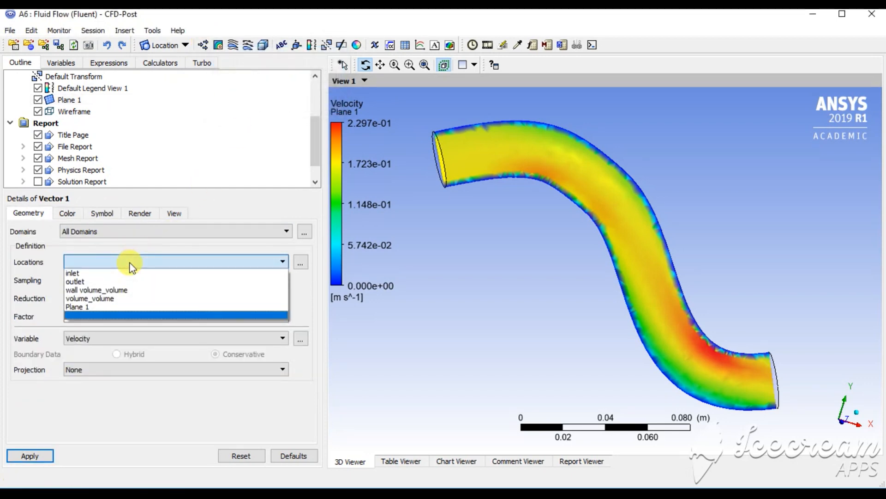
{"action": "left_click", "coordinate": [136, 307]}
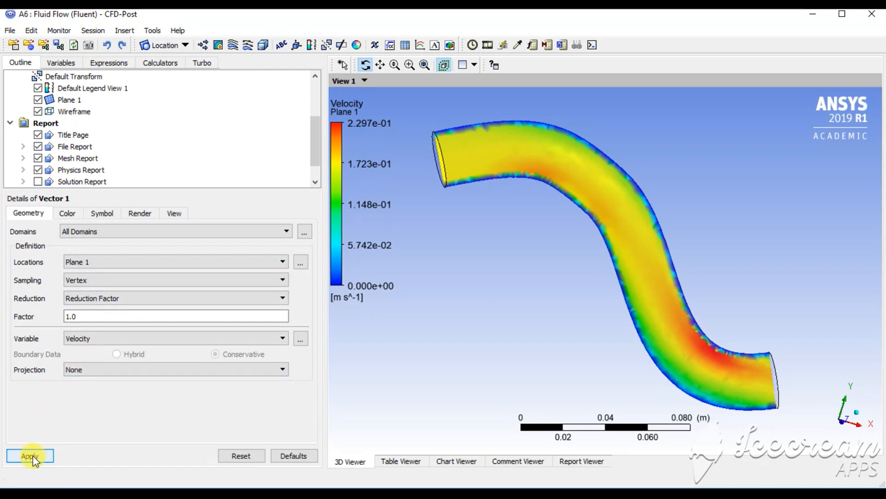
{"action": "left_click", "coordinate": [130, 282]}
{"action": "left_click", "coordinate": [129, 283]}
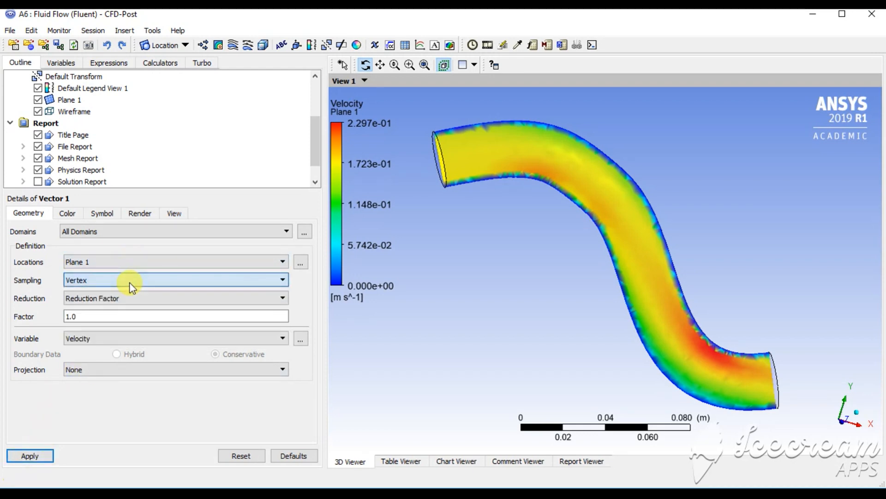
{"action": "left_click", "coordinate": [69, 213]}
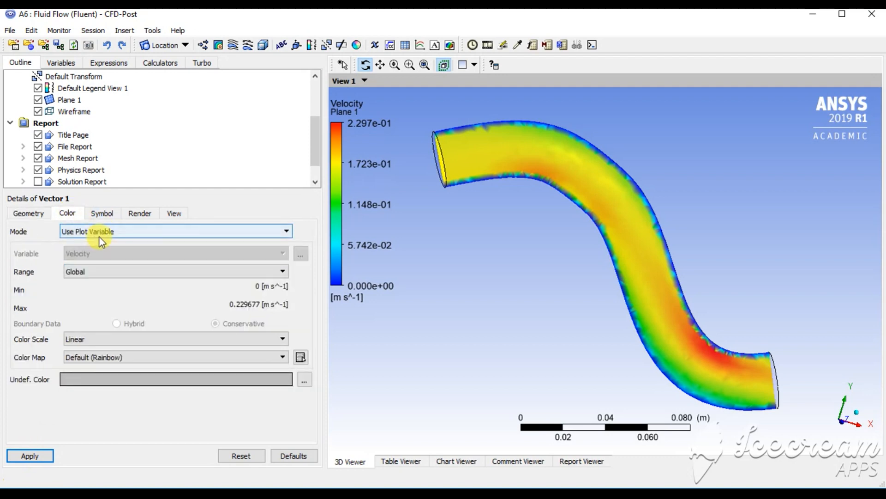
{"action": "left_click", "coordinate": [126, 215]}
{"action": "left_click", "coordinate": [101, 212]}
{"action": "left_click", "coordinate": [32, 213]}
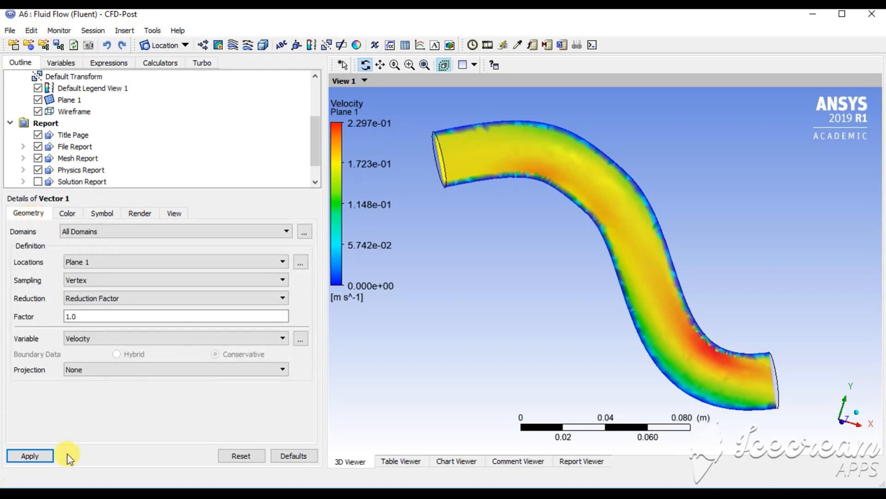
{"action": "left_click", "coordinate": [36, 451]}
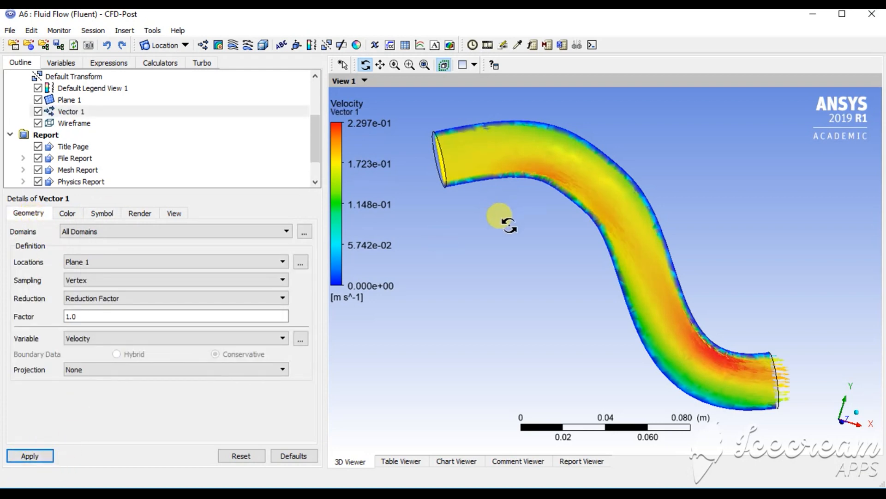
Step: Hide Plane 1 and inspect the velocity vectors inside the pipe
{"action": "left_click_drag", "start_coordinate": [508, 223], "coordinate": [531, 188]}
{"action": "left_click", "coordinate": [35, 99]}
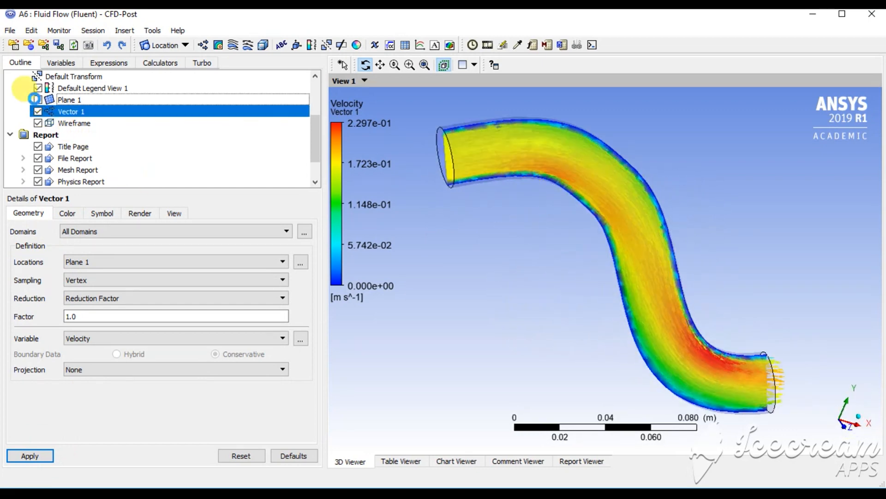
{"action": "left_click_drag", "start_coordinate": [606, 169], "coordinate": [596, 210]}
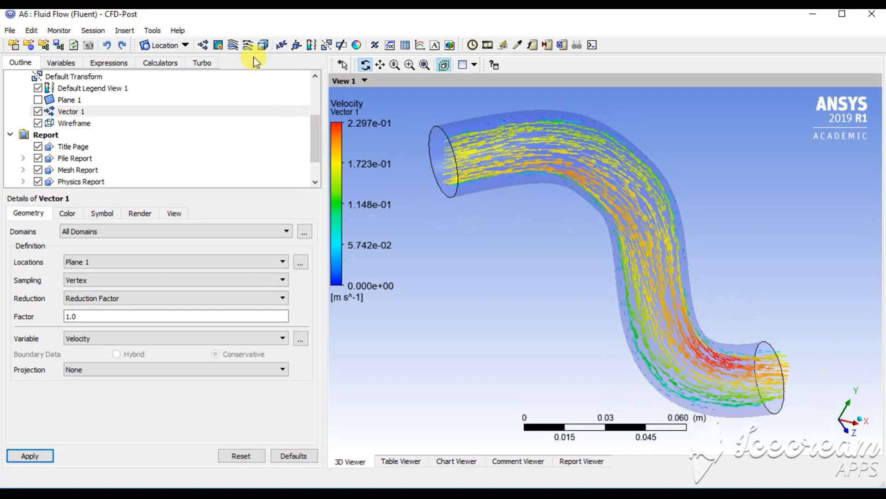
Step: Insert a 3D streamline named Streamline 1 starting from the inlet, with 25 equally spaced points and the Velocity variable
{"action": "left_click", "coordinate": [232, 45]}
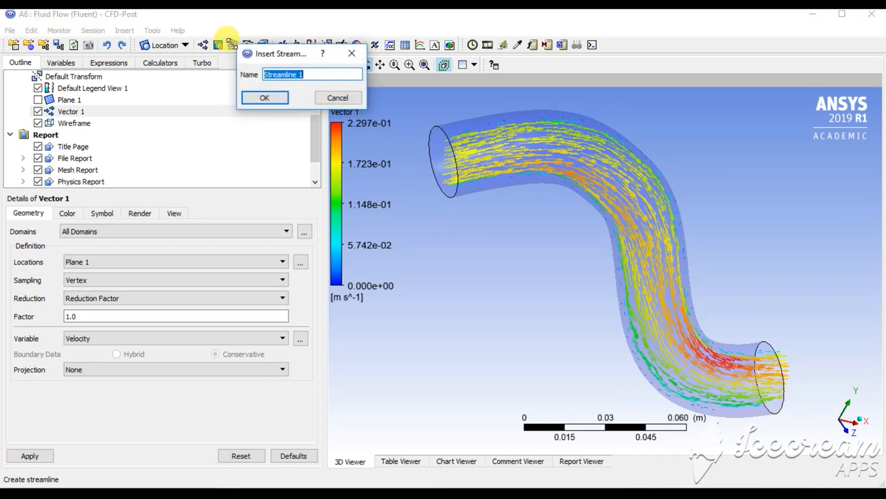
{"action": "left_click", "coordinate": [265, 98]}
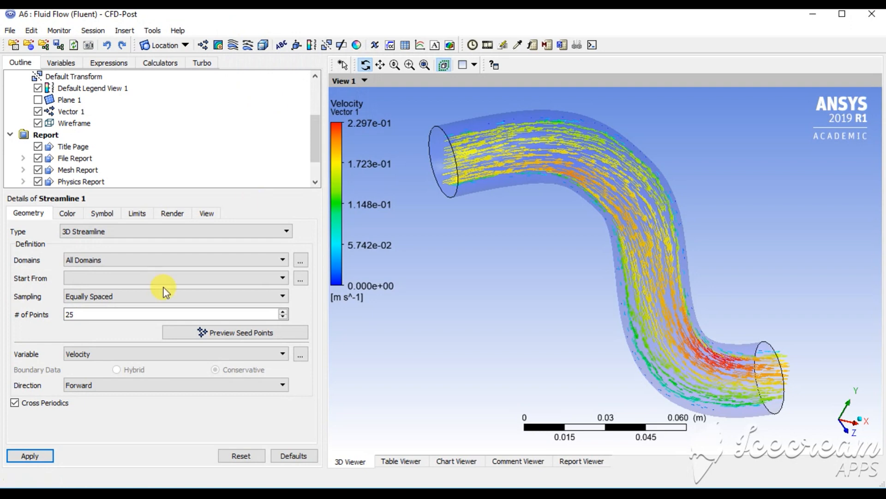
{"action": "left_click", "coordinate": [123, 278]}
{"action": "left_click", "coordinate": [120, 286]}
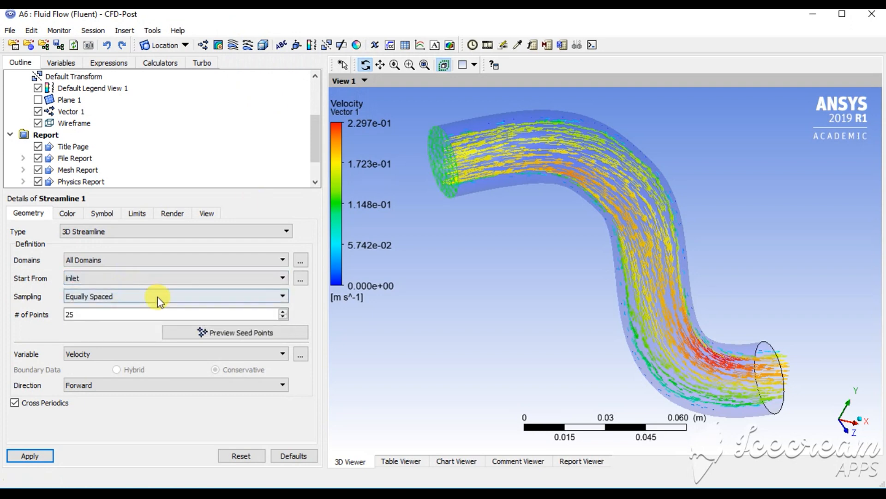
{"action": "left_click", "coordinate": [41, 455]}
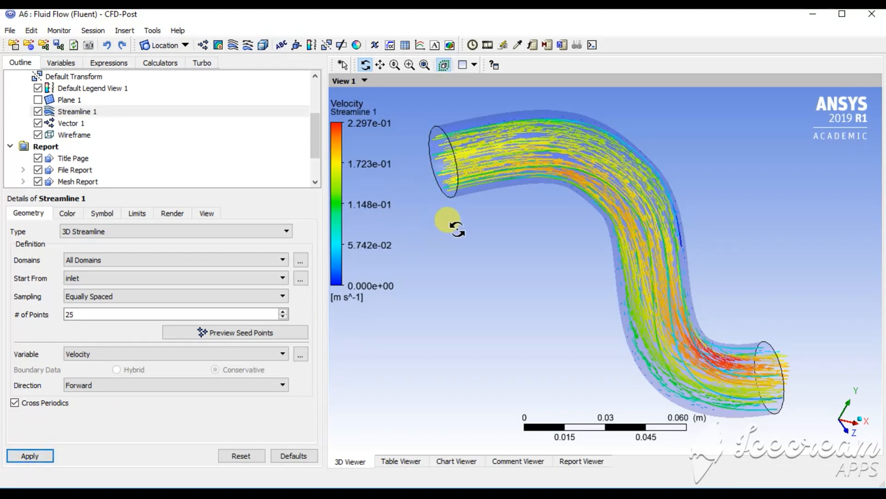
Step: Hide Vector 1 and inspect the streamlines on their own
{"action": "left_click_drag", "start_coordinate": [451, 227], "coordinate": [471, 237]}
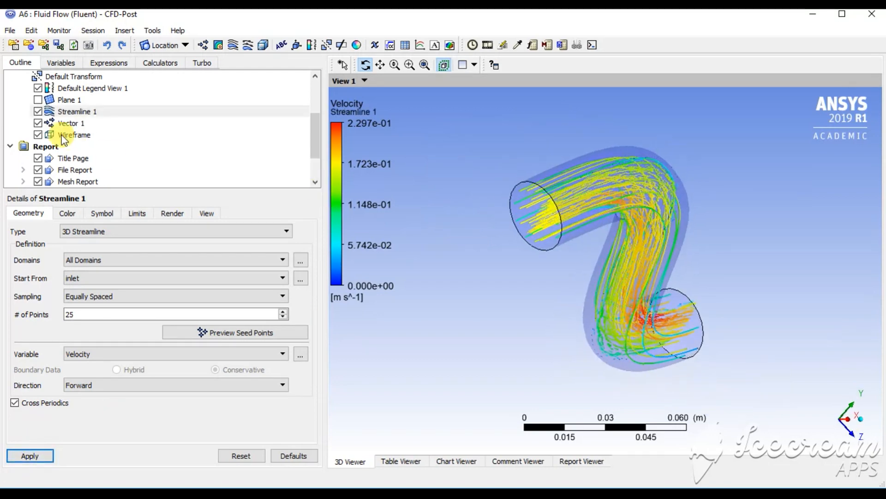
{"action": "left_click", "coordinate": [38, 123]}
{"action": "left_click_drag", "start_coordinate": [552, 191], "coordinate": [611, 210]}
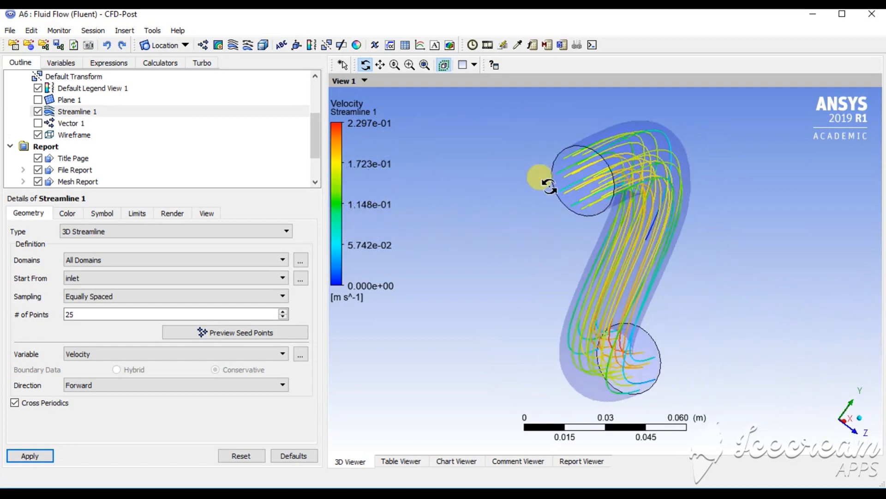
Step: Set the number of points of Streamline 1 to 100, apply it and inspect the streamlines along the pipe
{"action": "left_click", "coordinate": [84, 316]}
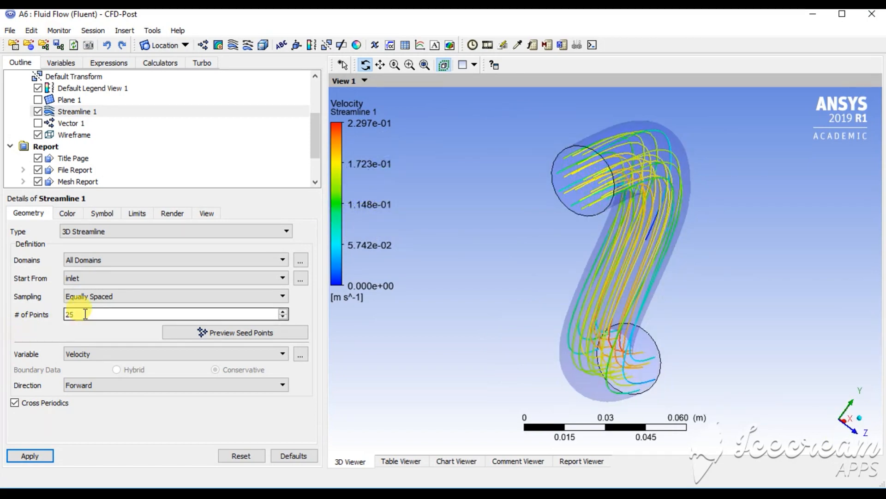
{"action": "double_click", "coordinate": [84, 314]}
{"action": "type", "text": "100"}
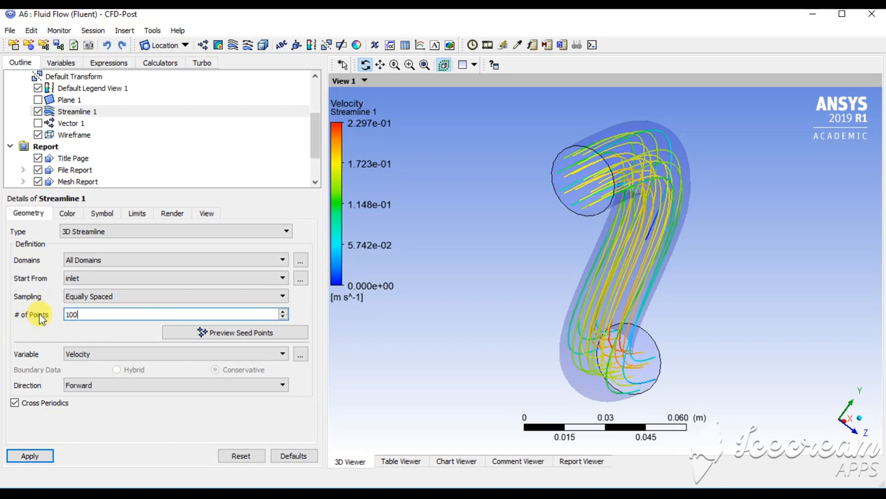
{"action": "key", "text": "Return"}
{"action": "left_click", "coordinate": [37, 456]}
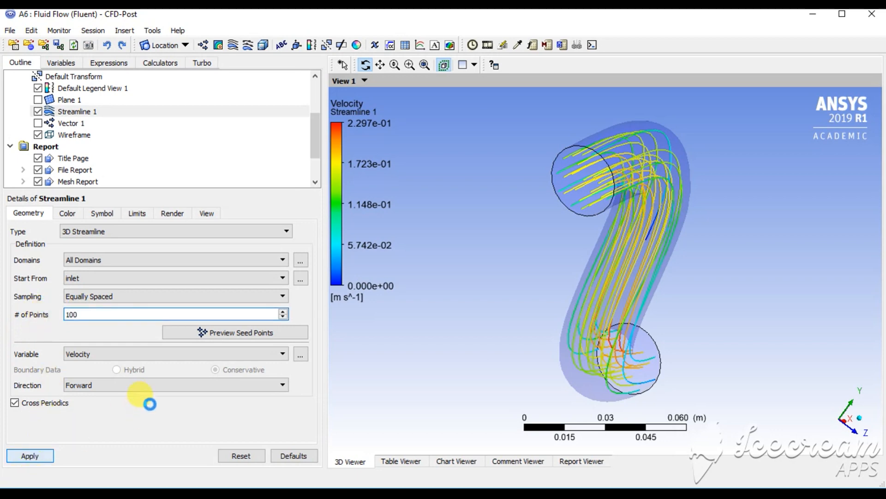
{"action": "left_click_drag", "start_coordinate": [528, 257], "coordinate": [519, 213]}
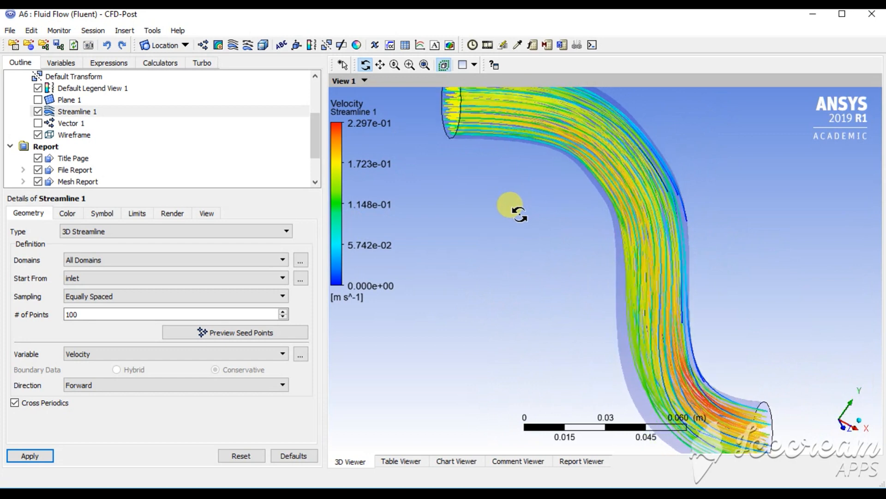